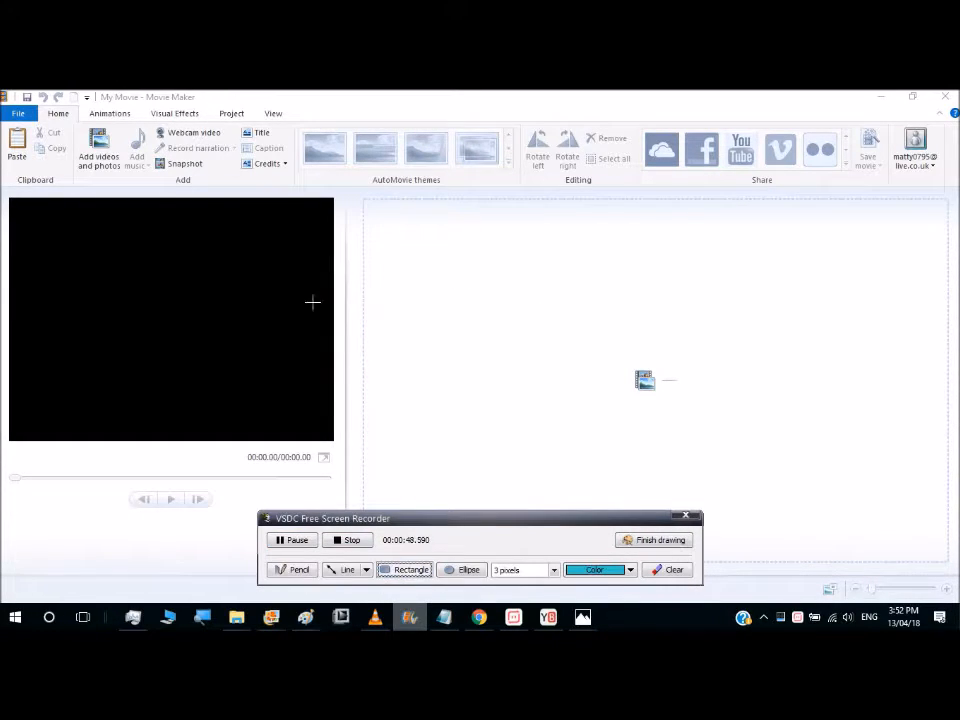
Outline the project title in the window's title bar with a rectangle and finish drawing.
drag(97, 91, 202, 105)
click(654, 540)
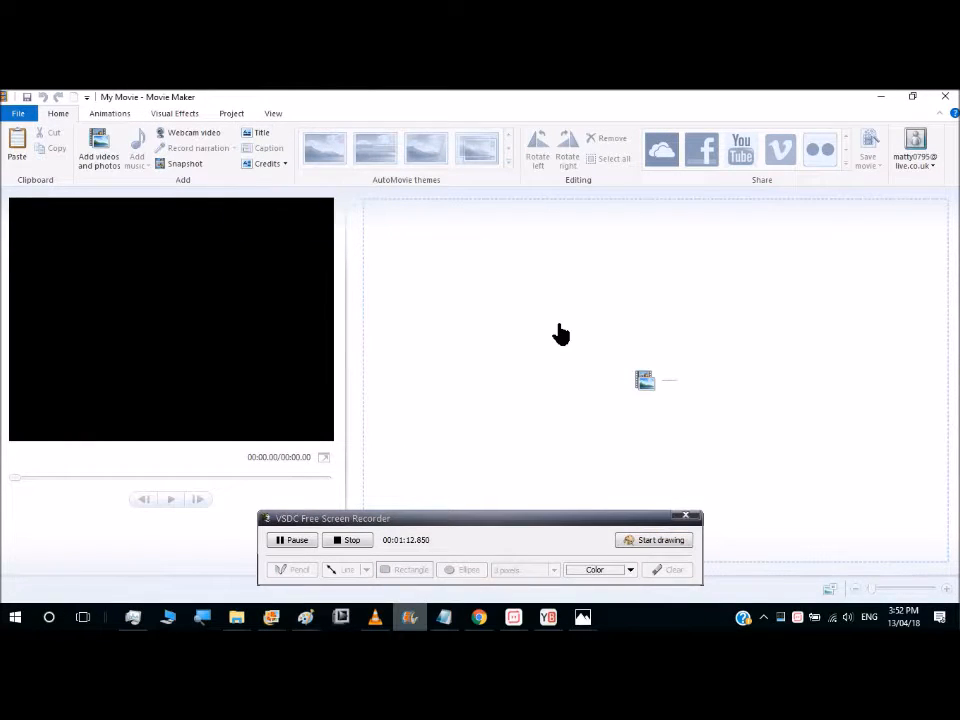
Mark the Add videos and photos command and the empty storyboard with rectangles and arrows, and finish drawing.
click(654, 540)
drag(79, 126, 122, 171)
click(347, 570)
drag(345, 292, 396, 294)
drag(121, 184, 110, 172)
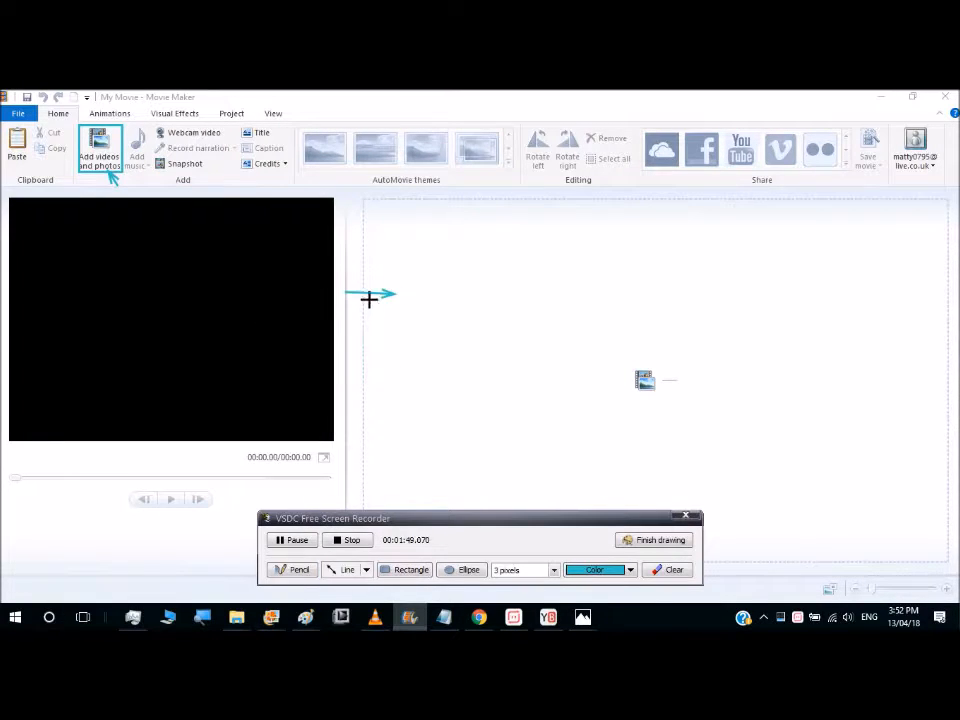
click(404, 570)
drag(368, 285, 413, 302)
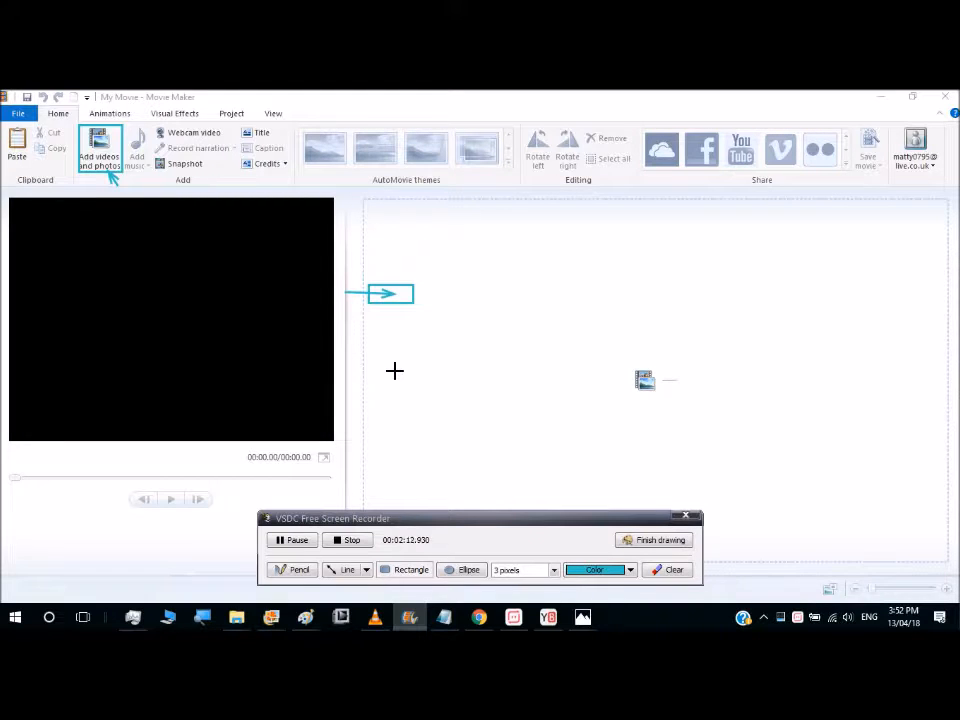
click(648, 540)
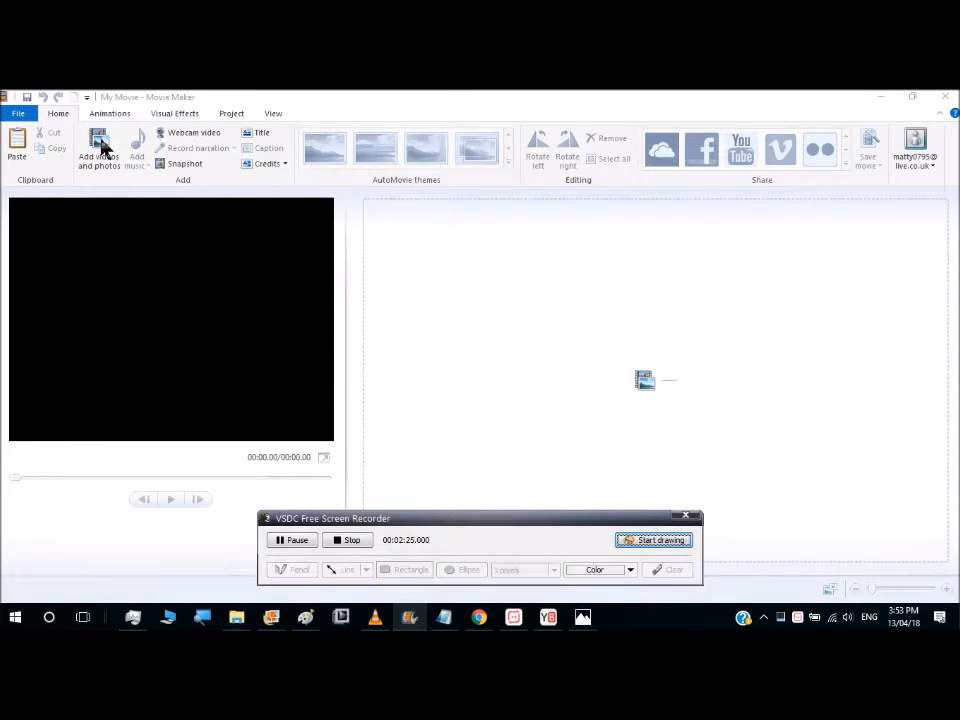
Add the video INTRO ON THE ECHO DOT FROM AMAZON.mp4 from the LAPTOP CAM folder to the project.
click(103, 152)
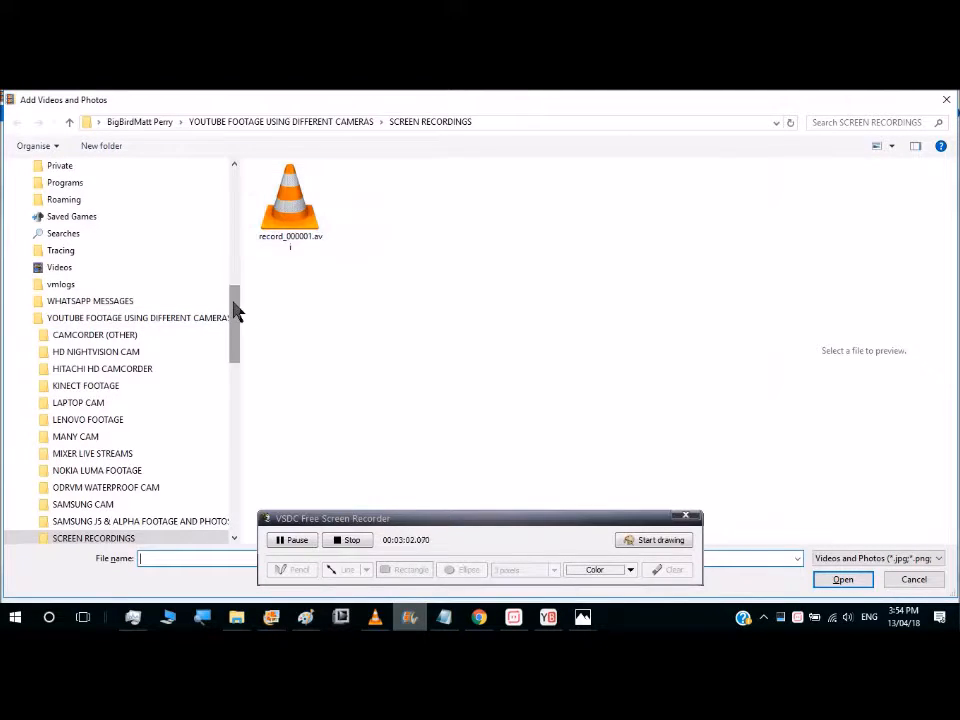
click(135, 336)
double_click(288, 200)
click(18, 123)
click(90, 351)
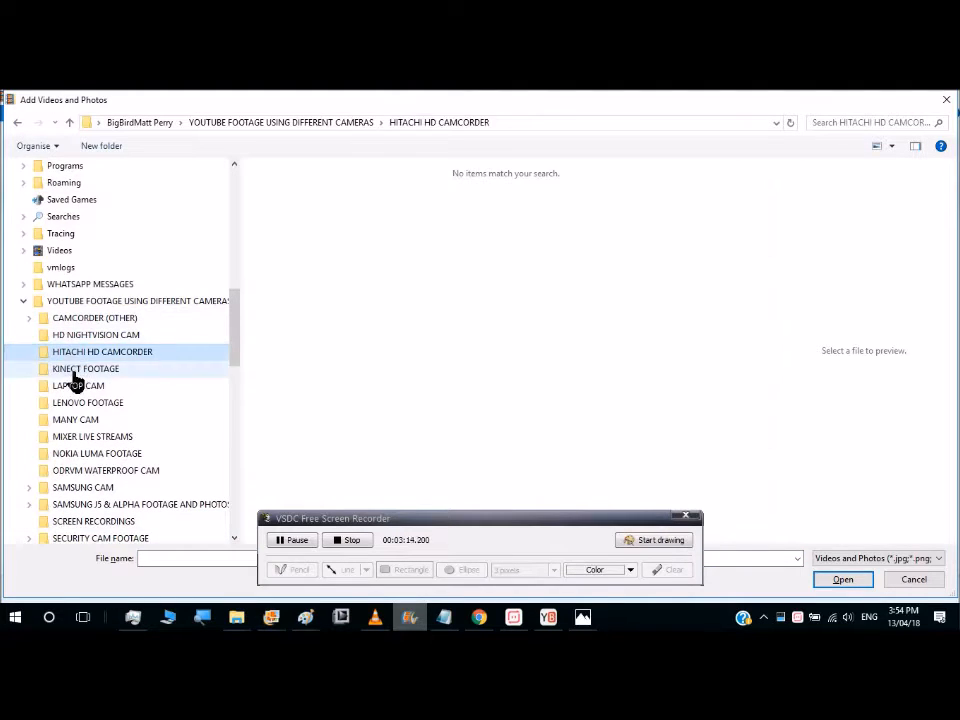
click(78, 386)
double_click(291, 255)
Move the recorder window aside and outline the file preparation progress and the clip's clock icon with rectangles.
mouse_move(385, 520)
mouse_down()
mouse_move(439, 510)
mouse_move(577, 520)
mouse_up()
click(802, 526)
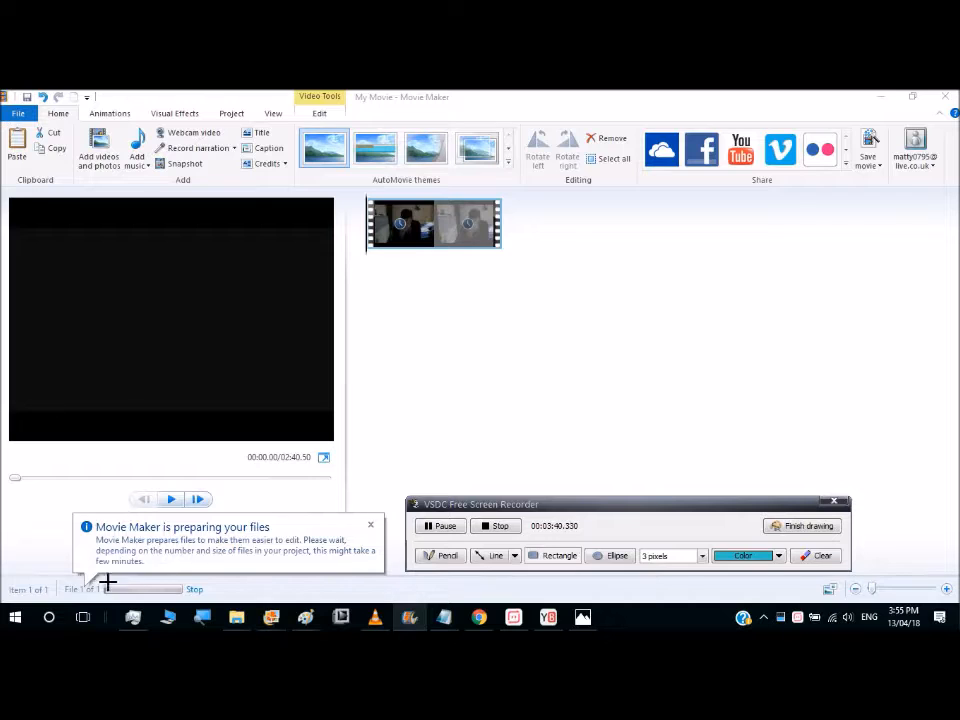
mouse_move(63, 584)
mouse_down()
mouse_move(103, 599)
mouse_move(186, 596)
mouse_up()
drag(391, 214, 410, 233)
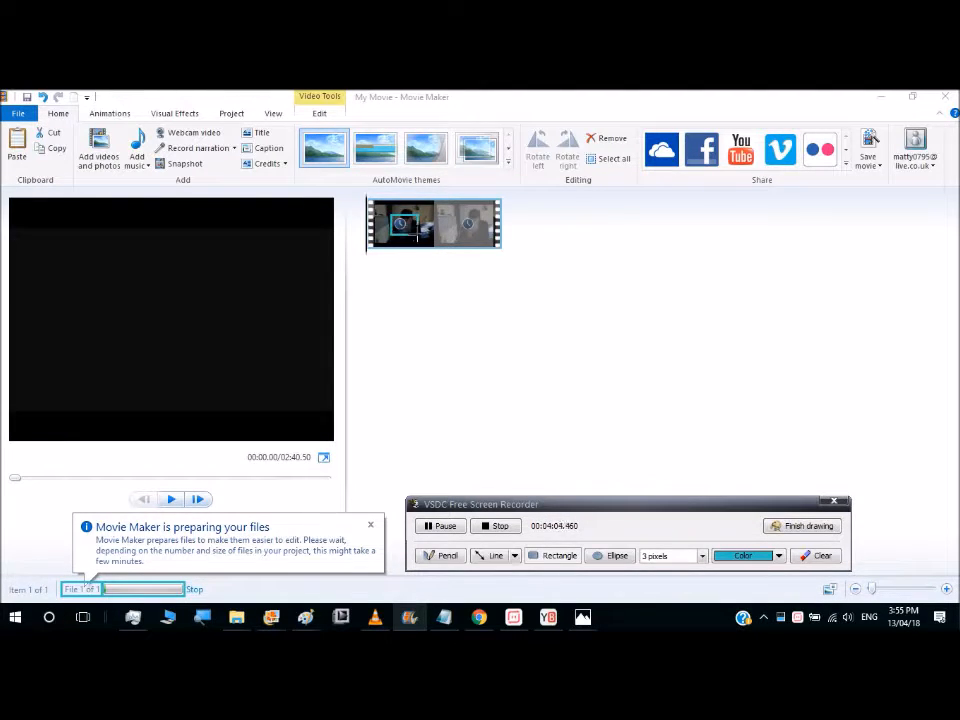
Point arrows at the clip, its clock icon, the progress bar and the file and item counters, and finish drawing.
click(510, 558)
drag(356, 265, 388, 235)
drag(184, 586, 205, 577)
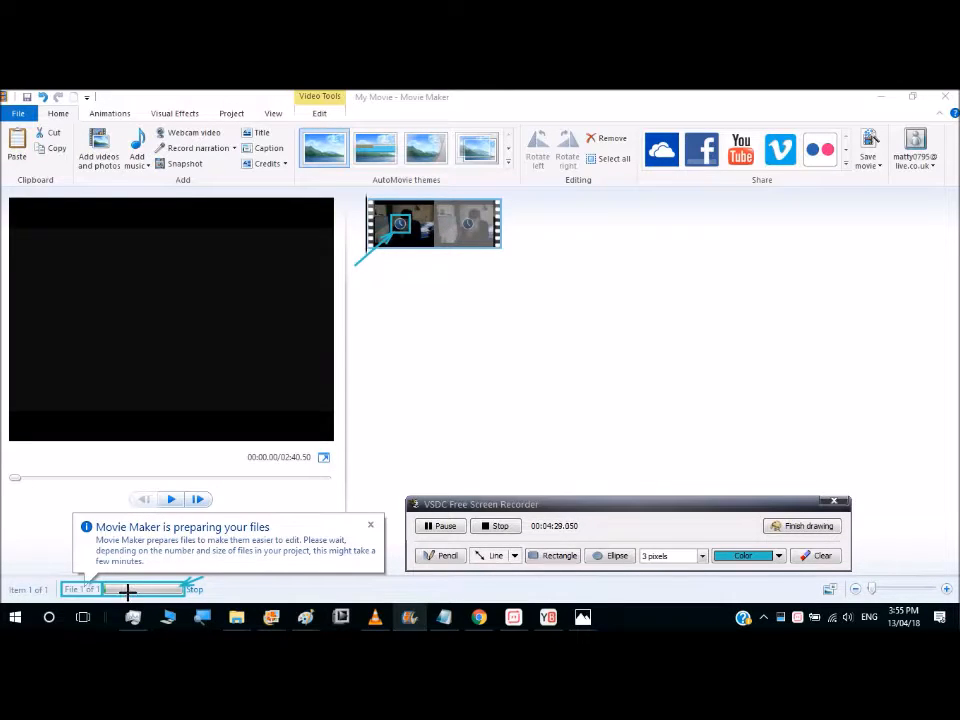
drag(60, 553, 73, 586)
drag(9, 560, 15, 584)
drag(414, 257, 414, 247)
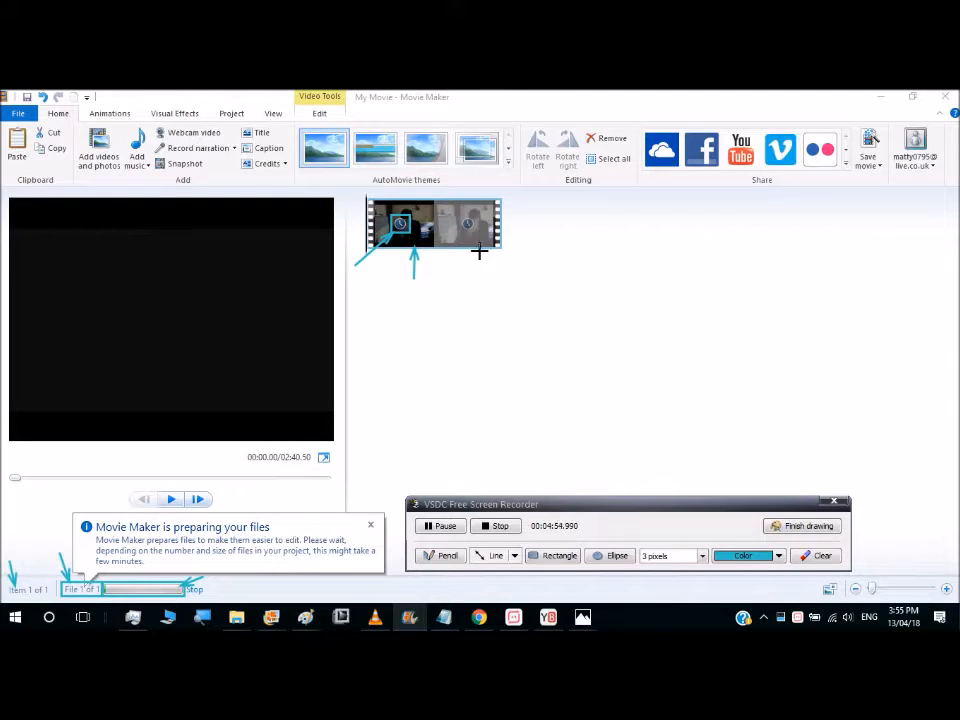
click(790, 527)
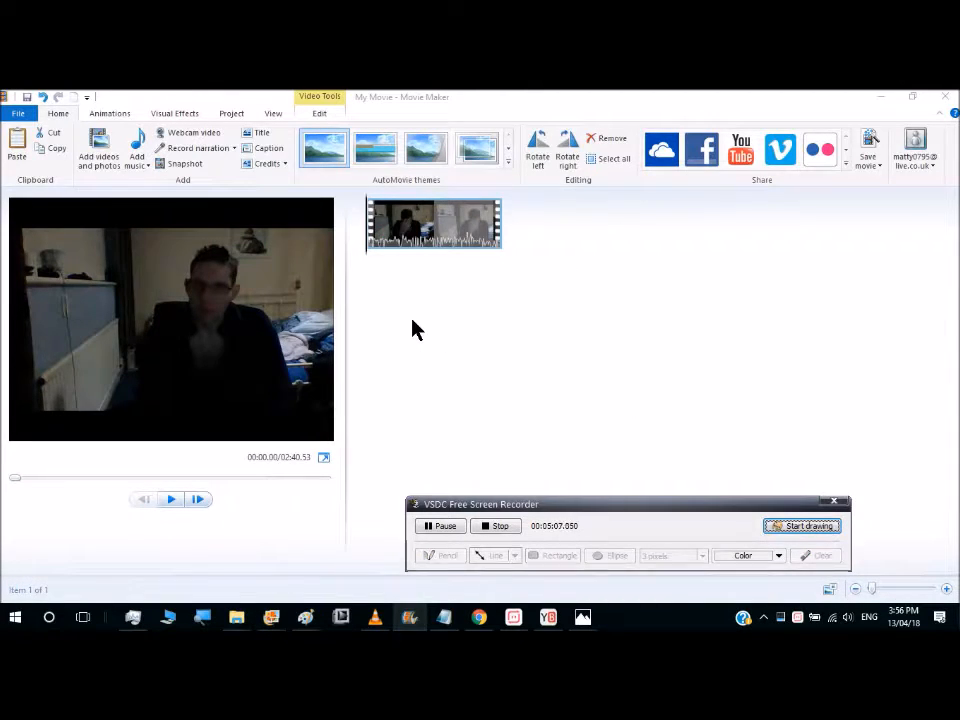
Outline part of the clip's audio waveform and the View heading with rectangles, and finish drawing.
click(802, 526)
click(553, 556)
drag(374, 236, 412, 250)
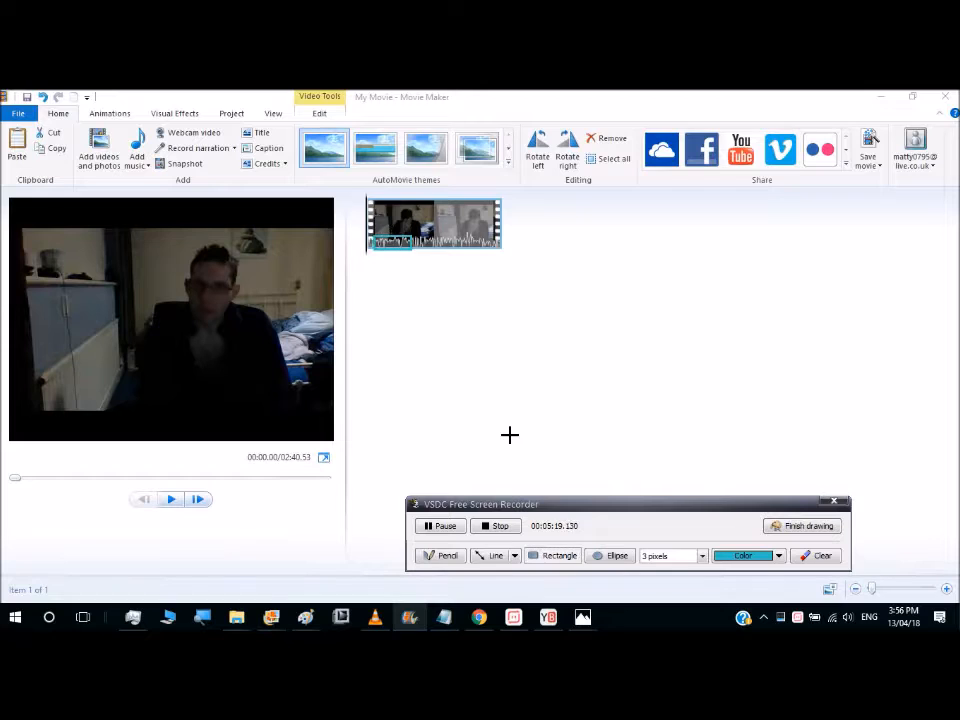
drag(263, 107, 290, 120)
click(809, 526)
Toggle the audio waveforms on the storyboard and enlarge the clip thumbnails.
click(273, 113)
click(219, 148)
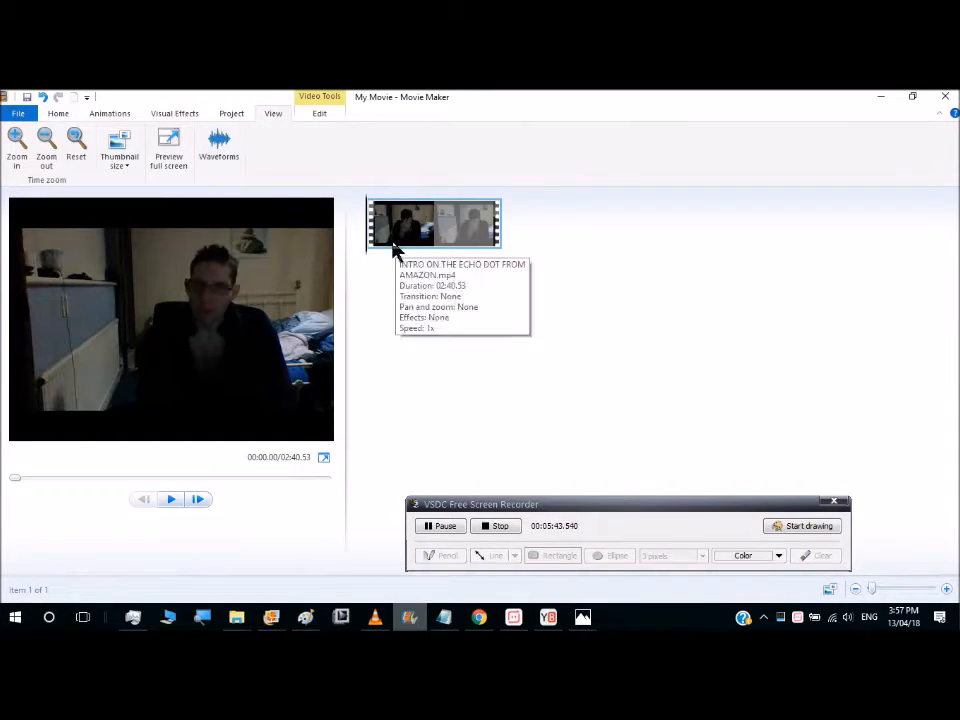
click(128, 158)
click(148, 211)
click(128, 158)
click(144, 227)
Preview the movie in full screen, return to the editor and play it in the preview pane.
click(168, 150)
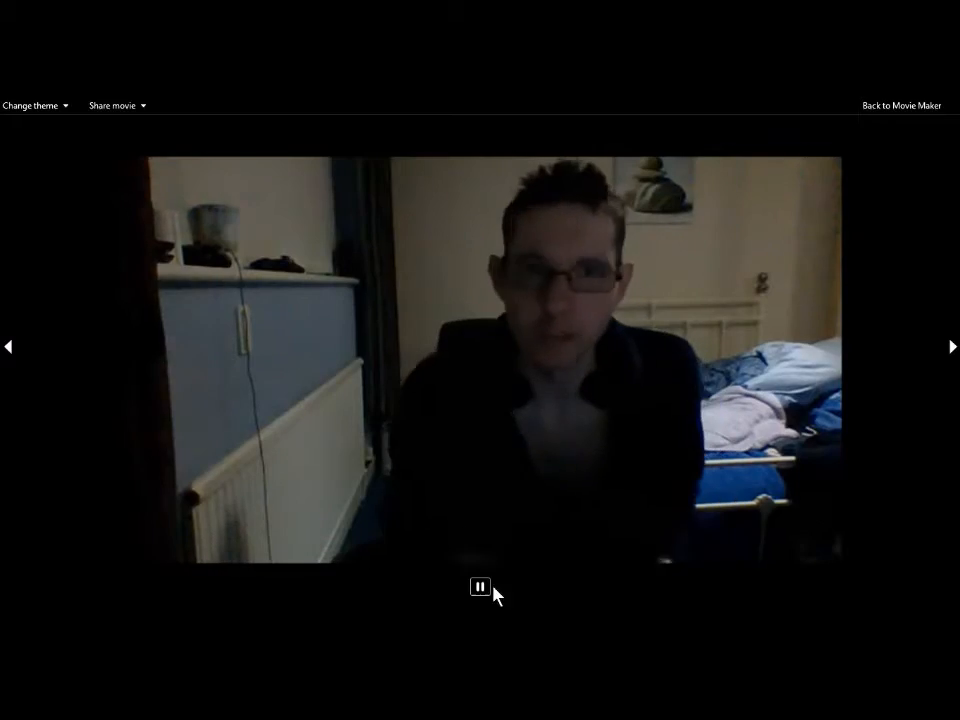
key(Escape)
click(172, 499)
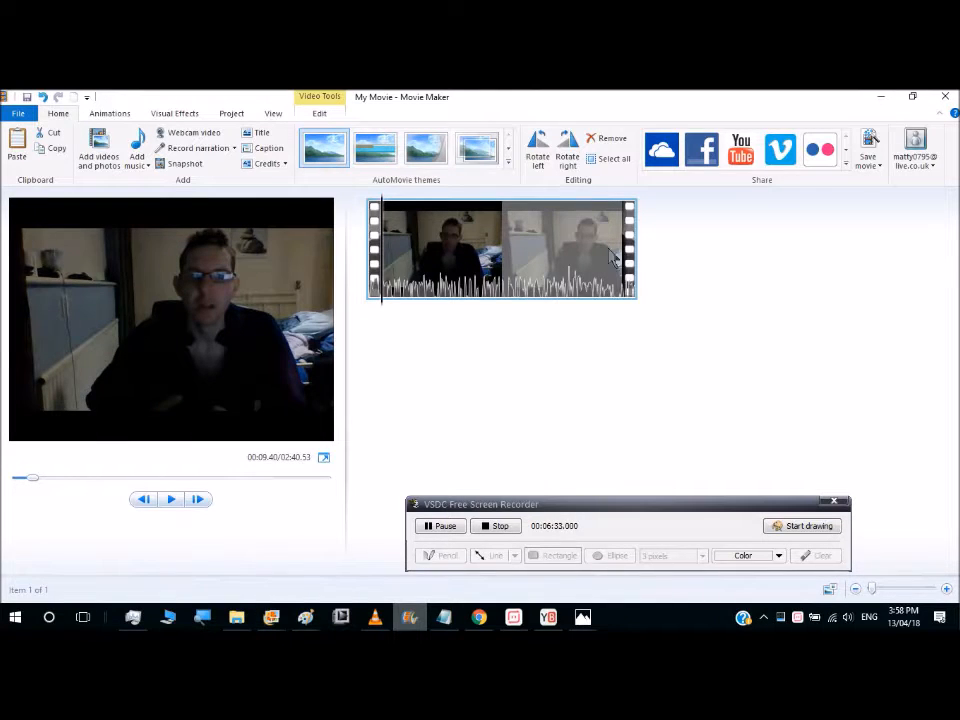
Add two more video clips after the first one and move the recorder window lower.
click(111, 156)
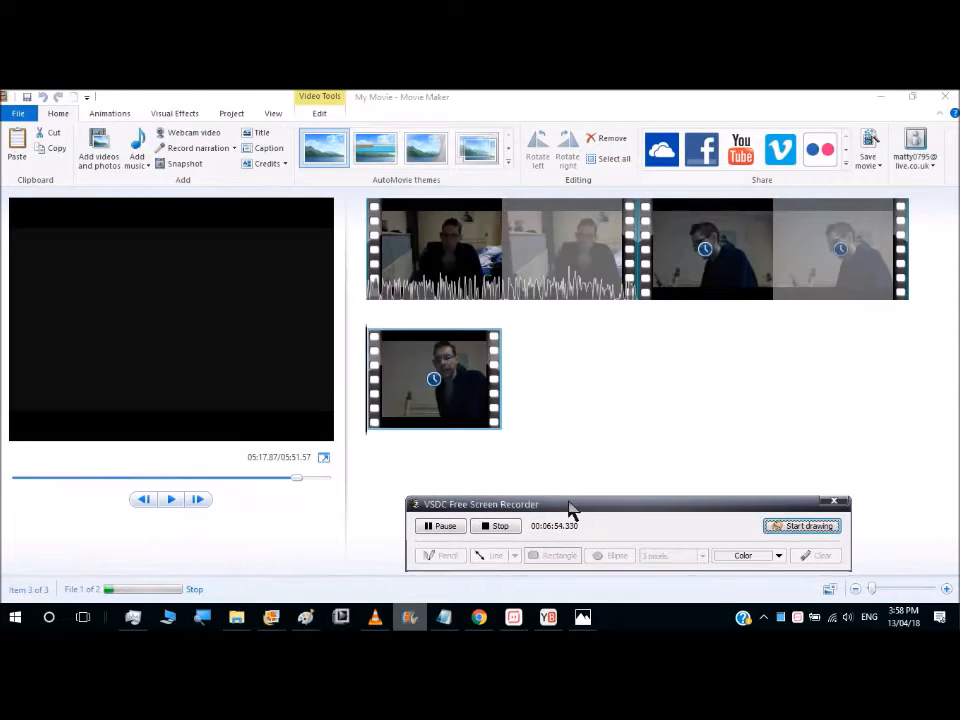
drag(571, 510, 568, 538)
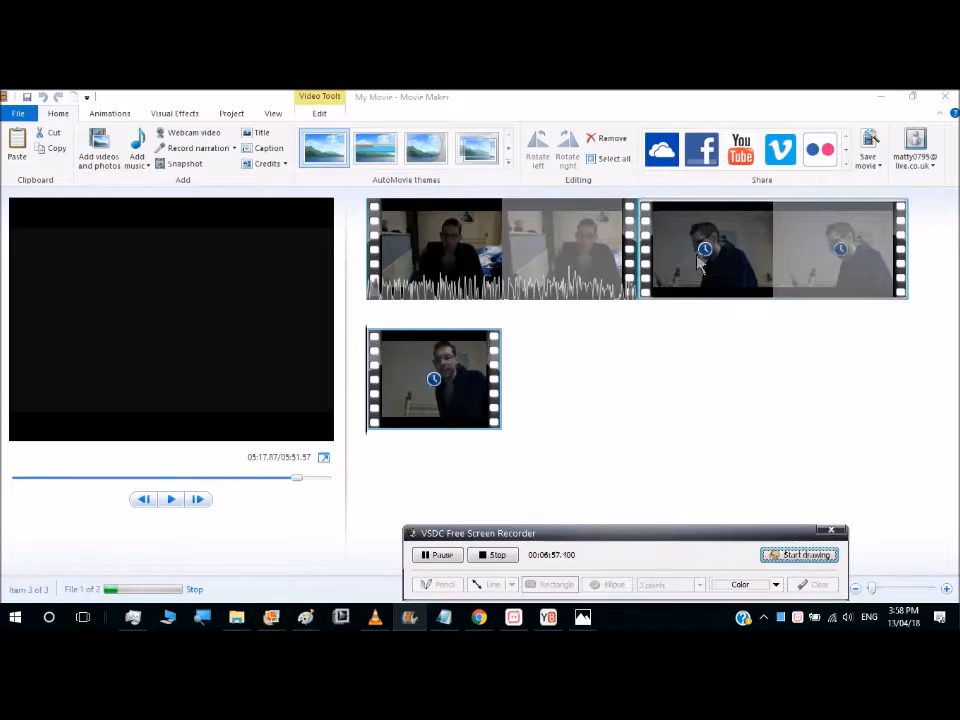
Select the first and second clips on the storyboard to check the item counter.
click(503, 251)
click(371, 251)
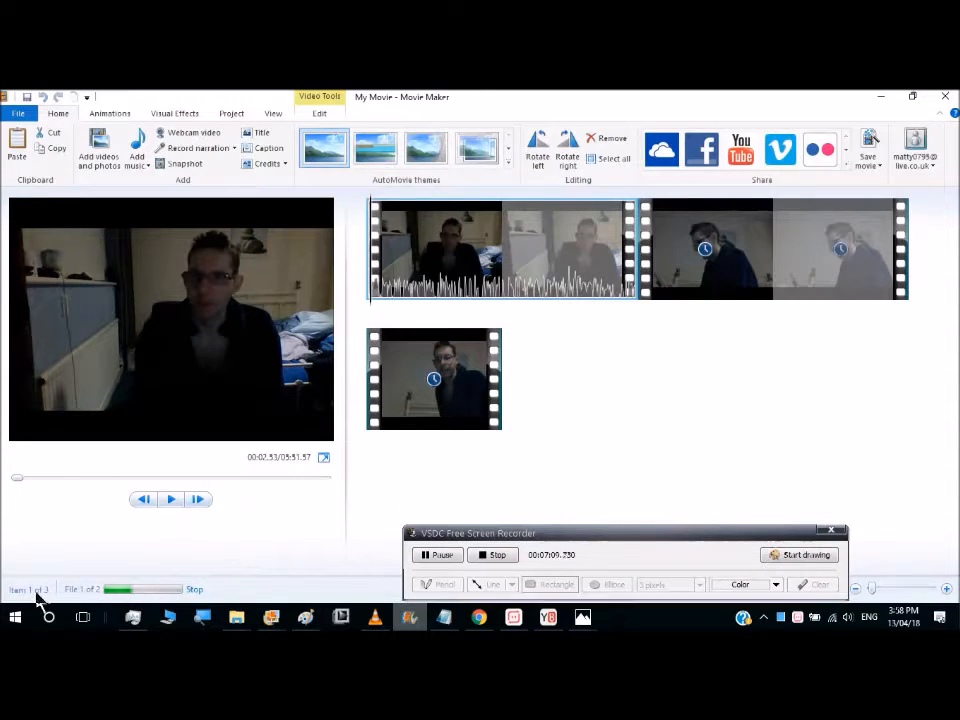
click(675, 292)
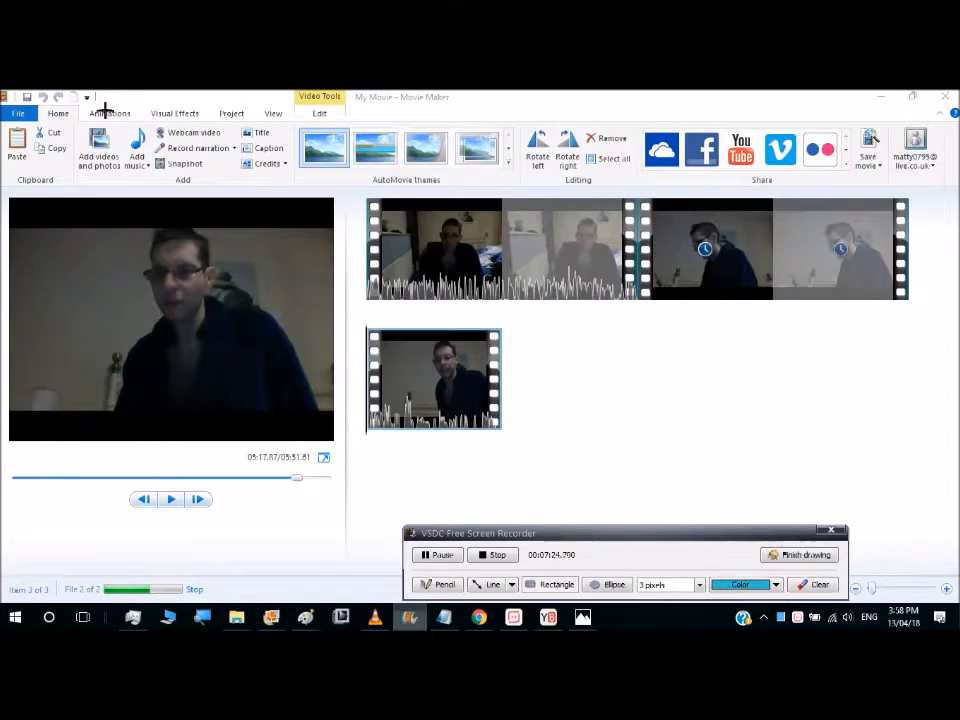
Point arrows at the second and third clips and mark all three clips with rectangles.
click(511, 584)
click(561, 566)
drag(694, 343, 708, 292)
drag(555, 390, 490, 393)
click(550, 584)
drag(438, 236, 546, 273)
drag(690, 287, 739, 305)
drag(469, 382, 503, 402)
Outline the project title, point an arrow at it and finish drawing.
drag(352, 91, 452, 103)
click(511, 584)
click(561, 567)
drag(425, 119, 414, 104)
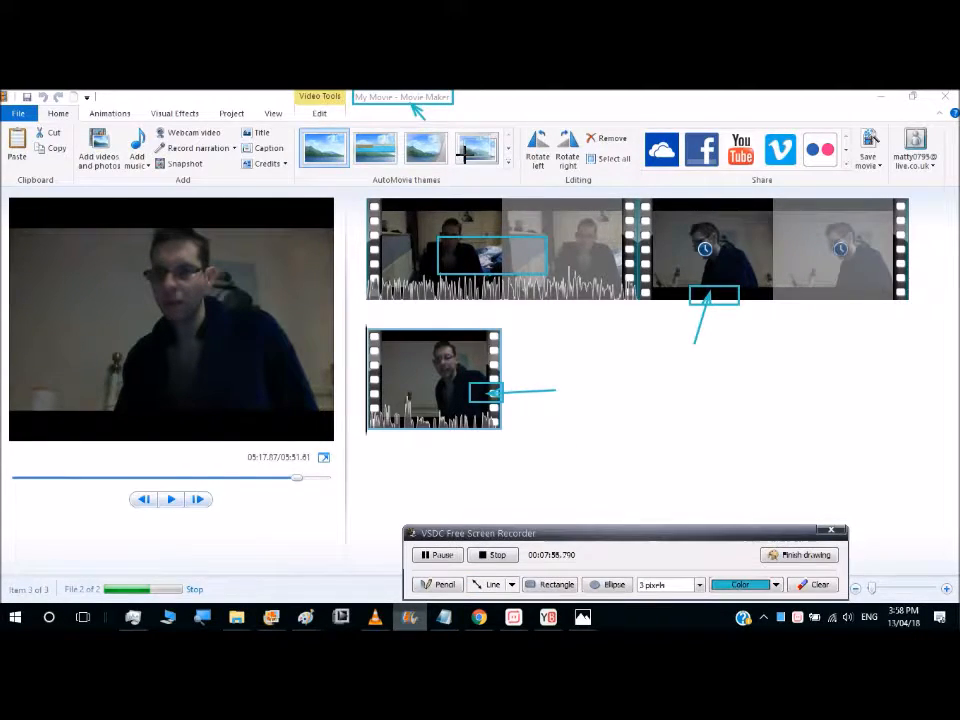
click(812, 554)
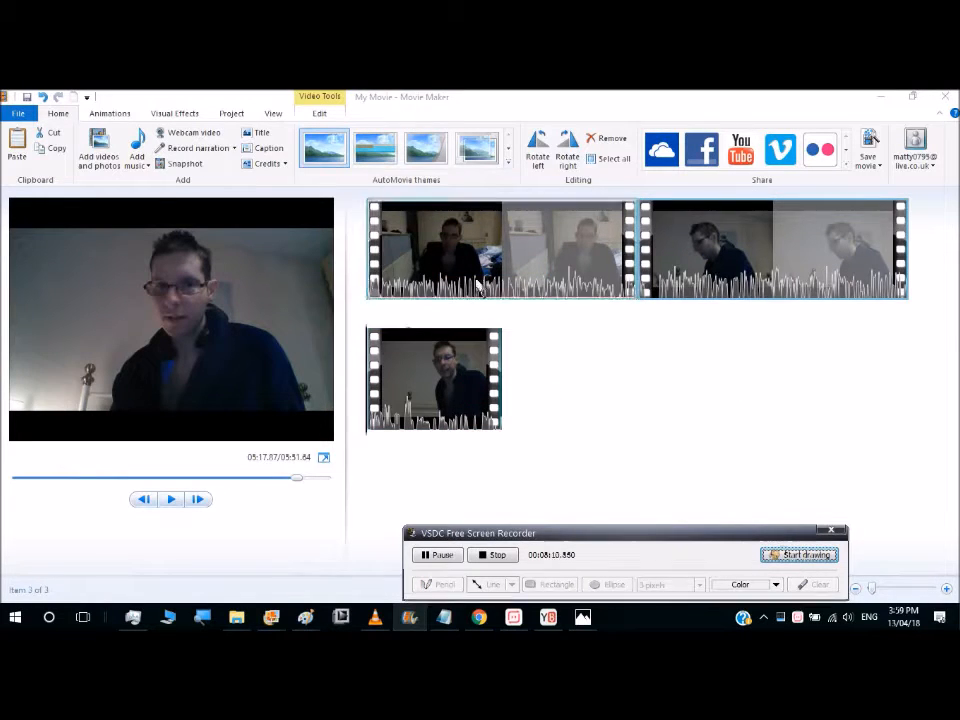
Point two arrows at the audio waveform in the second clip.
click(799, 554)
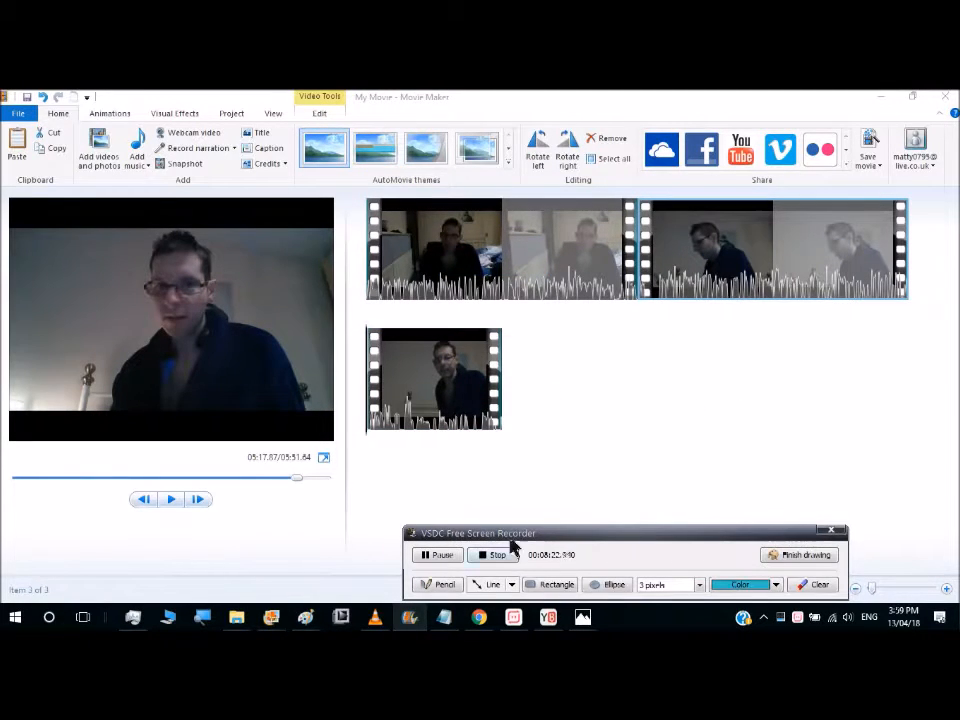
drag(654, 241, 655, 286)
drag(763, 260, 734, 281)
click(551, 585)
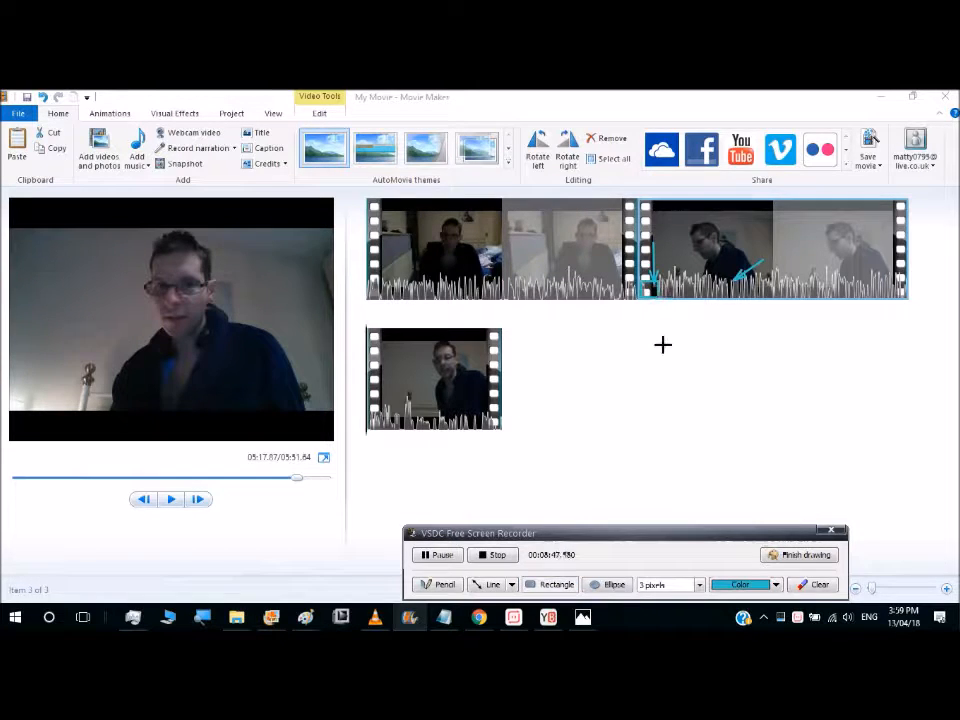
Place the playhead at the start of the second clip and mark it and the clip's opening section with arrows.
click(636, 295)
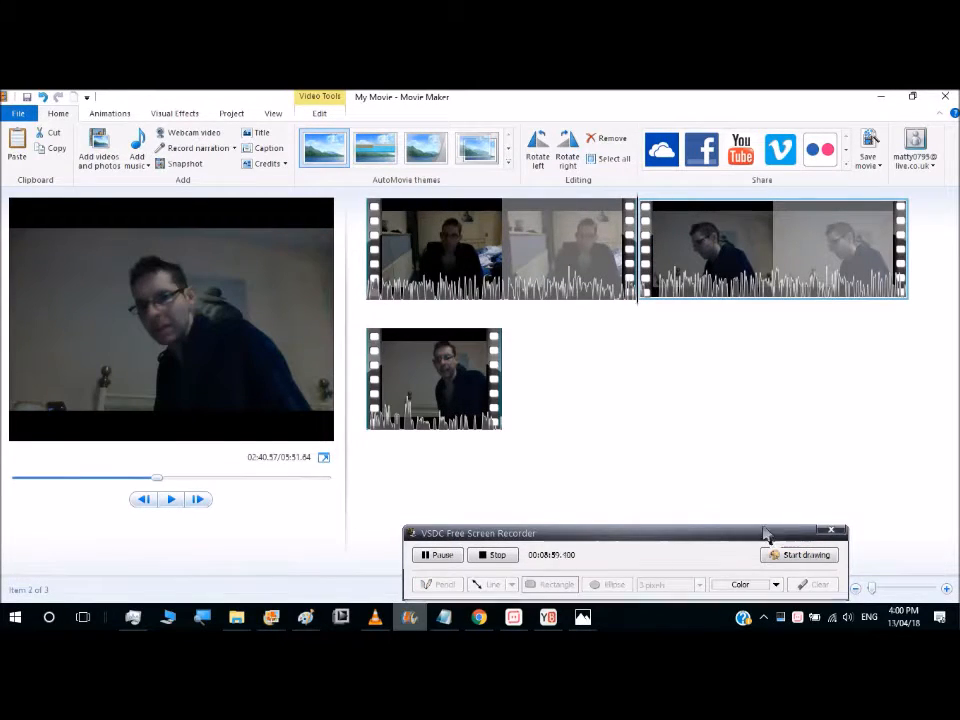
click(500, 587)
drag(661, 303, 638, 303)
click(511, 584)
drag(643, 256, 699, 256)
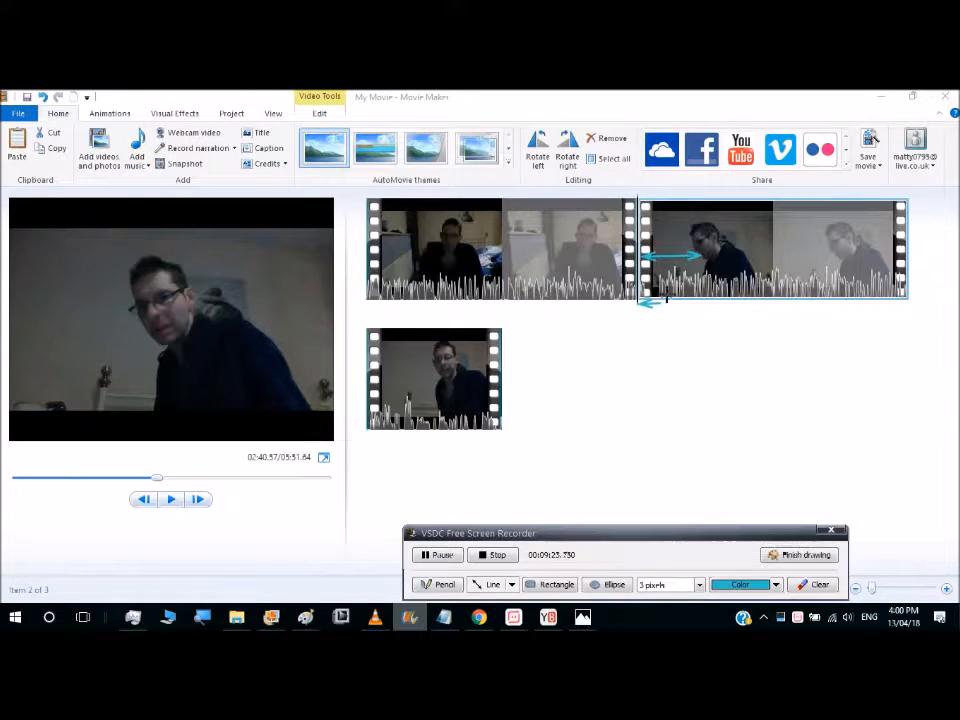
click(780, 556)
Split the second clip at 02:51.60.
drag(638, 305, 656, 312)
click(318, 116)
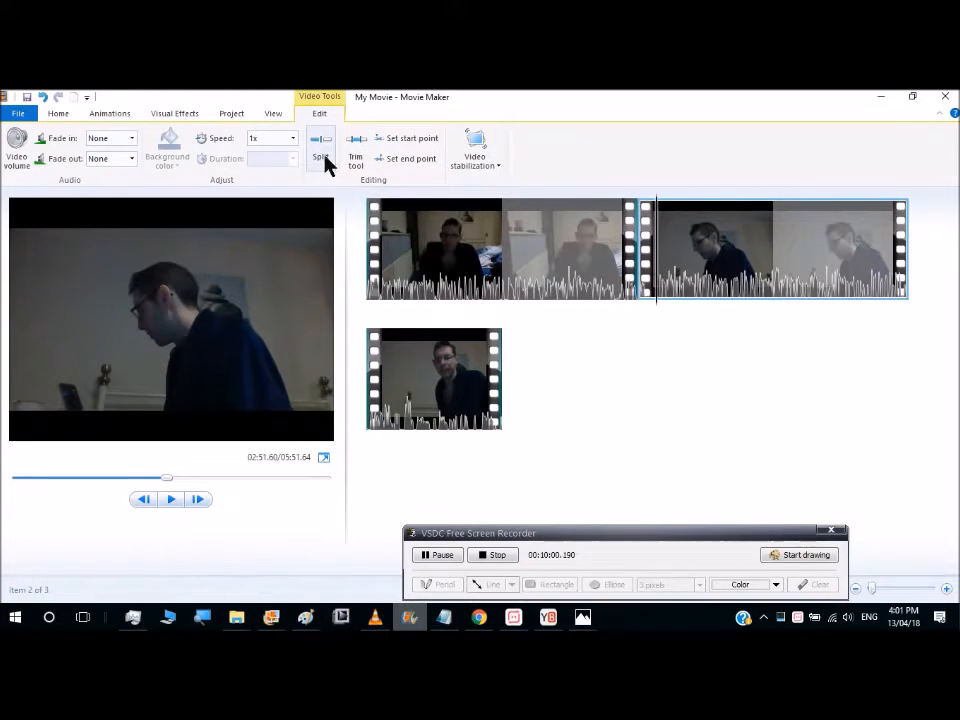
click(324, 162)
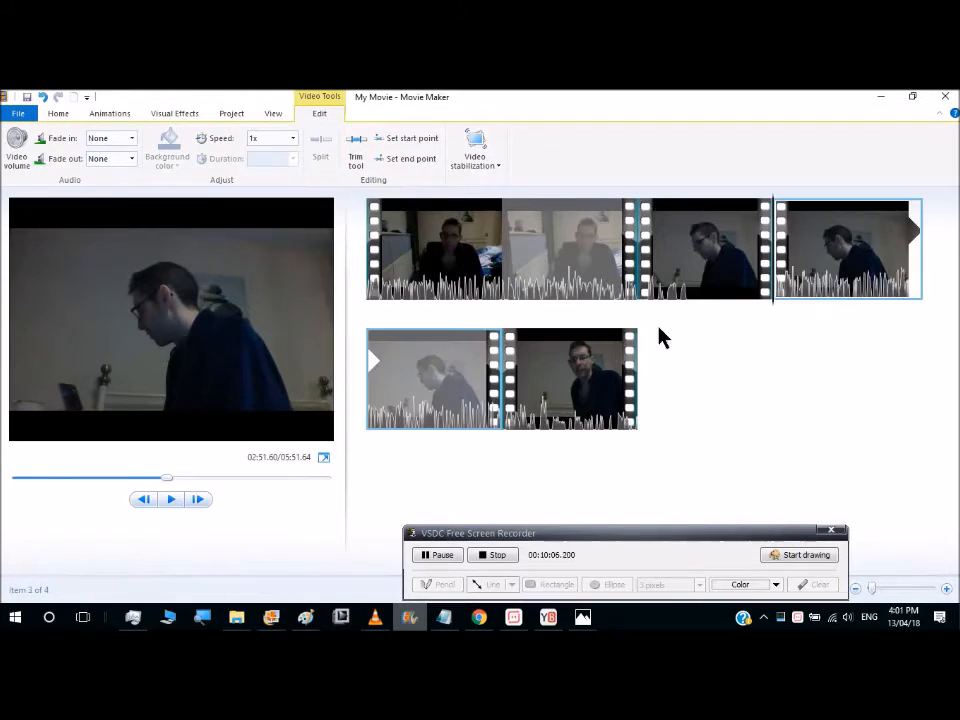
Point arrows at both parts of the split clip, outline the first part's waveform peaks and clear the markings.
click(790, 555)
click(511, 584)
click(567, 568)
drag(707, 323, 702, 291)
drag(813, 320, 818, 291)
click(551, 584)
drag(646, 274, 691, 305)
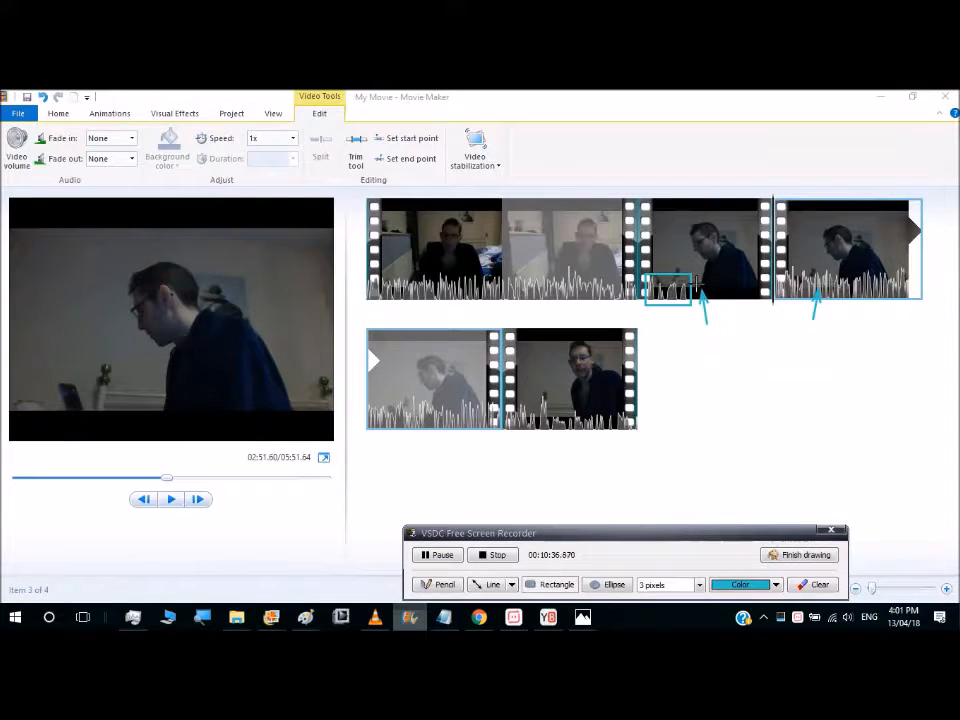
click(813, 584)
Point arrows at both split parts again, outline the first part's full audio strip and clear the markings.
click(494, 585)
drag(708, 334, 709, 297)
drag(831, 332, 826, 295)
click(557, 587)
mouse_move(647, 273)
mouse_down()
mouse_move(689, 303)
mouse_move(764, 286)
mouse_up()
click(500, 586)
click(814, 585)
Outline the waveform peaks in the second clip and point an arrow at the clip that follows it.
click(552, 585)
drag(648, 274, 688, 303)
click(511, 585)
click(570, 566)
drag(827, 322, 826, 300)
click(432, 556)
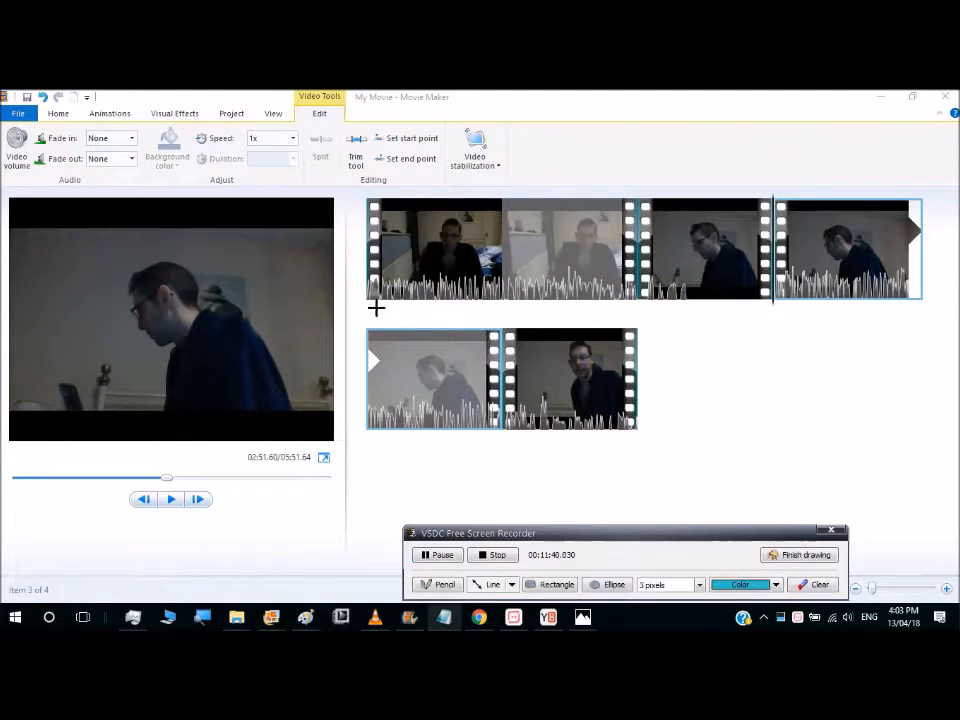
Mark the second clip's silent section with a double-headed arrow, outline its waveform peaks and finish drawing.
click(511, 585)
click(560, 584)
drag(692, 291, 765, 291)
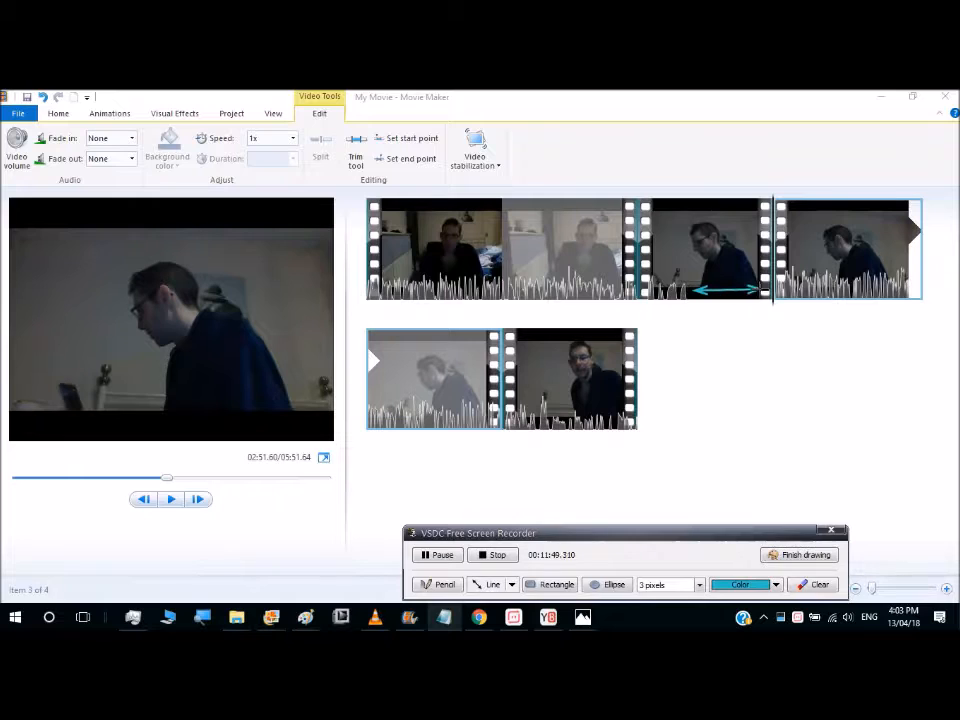
drag(688, 284, 641, 301)
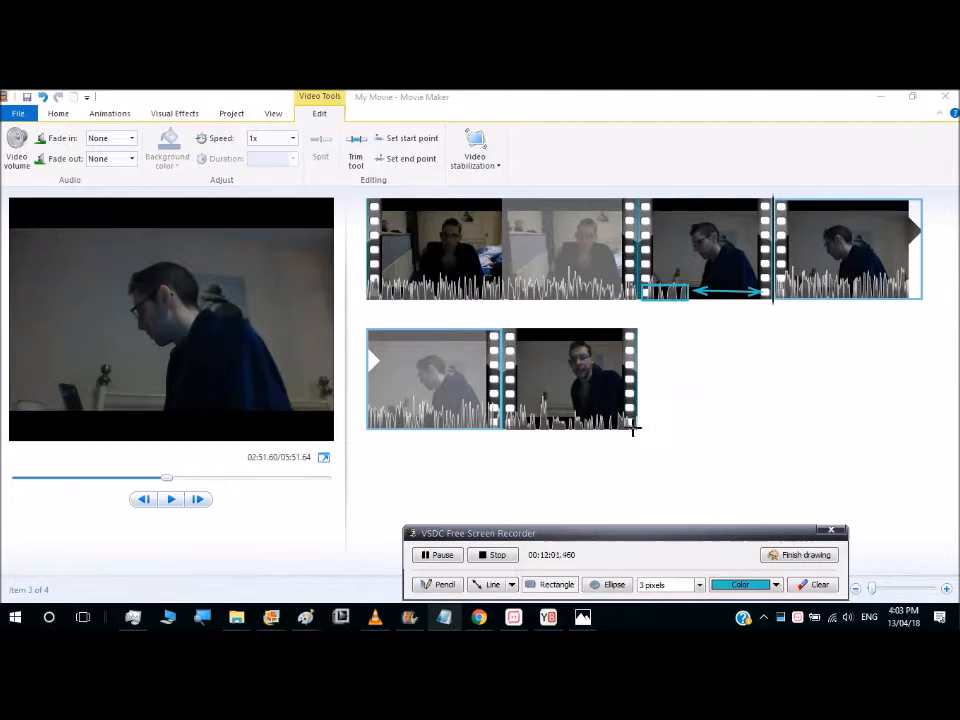
click(800, 554)
Split the second clip at 02:44.87 and remove the silent segment after the split.
click(693, 315)
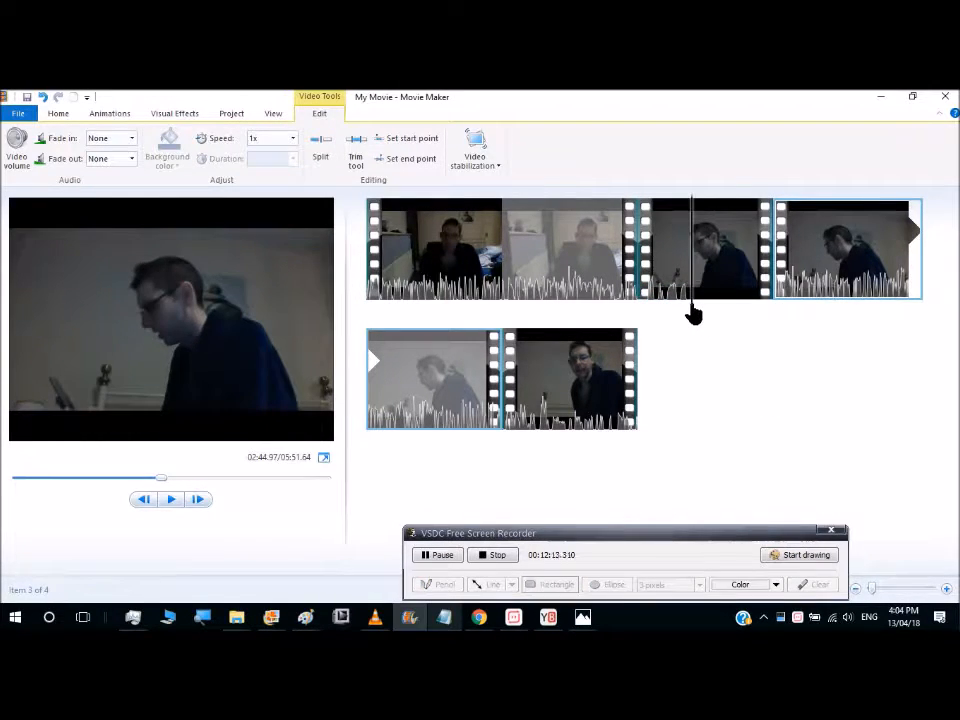
key(m)
right_click(825, 268)
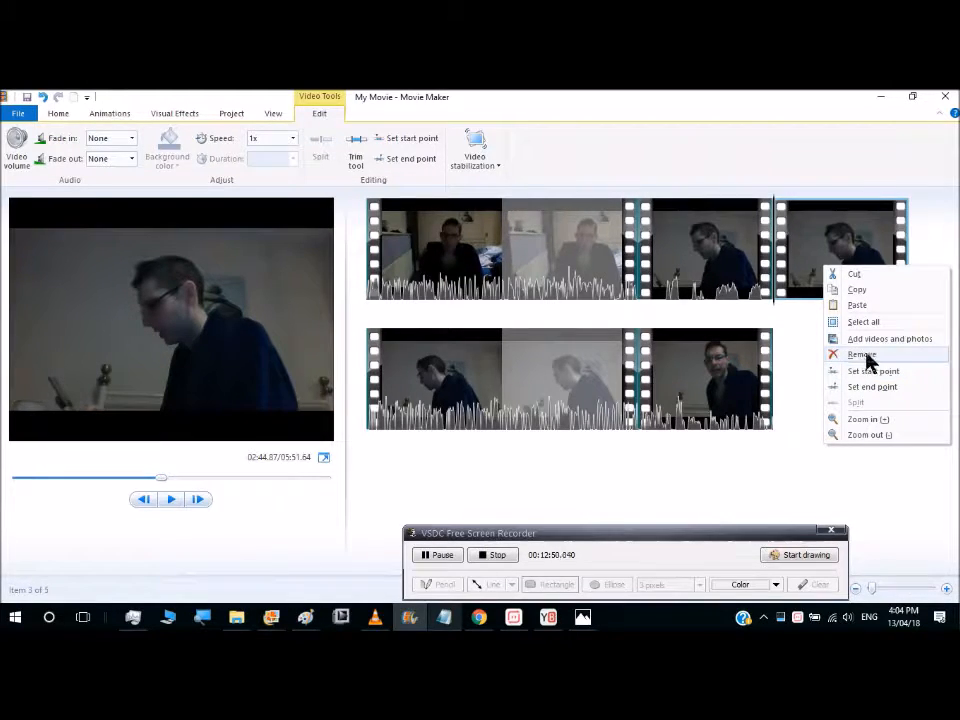
click(889, 355)
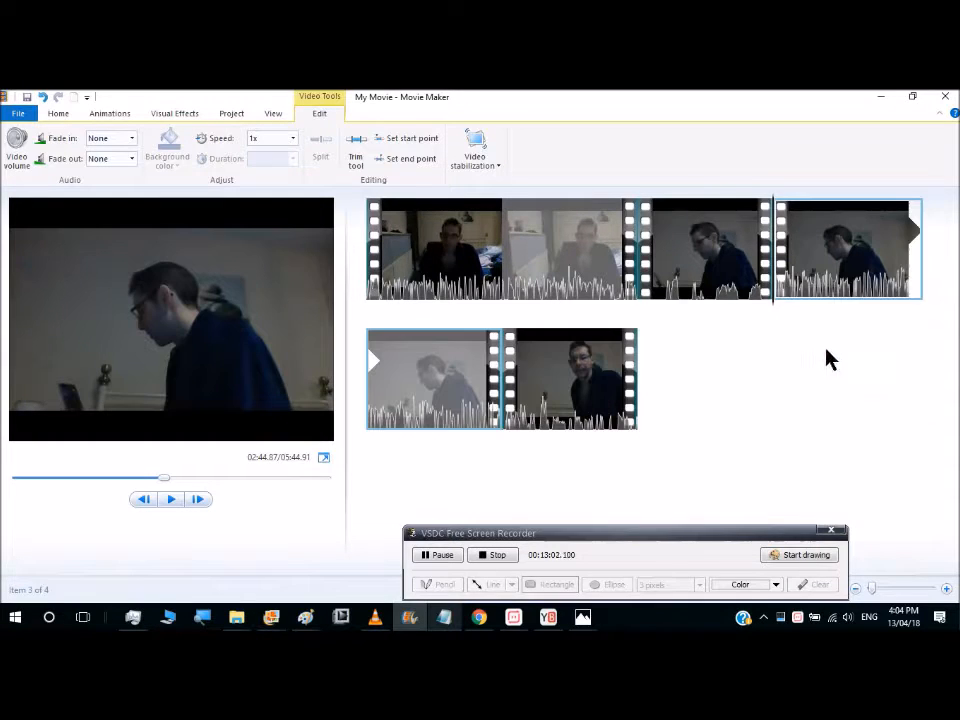
Split the second clip at 02:41.37 and remove the silent segment before the split.
click(645, 290)
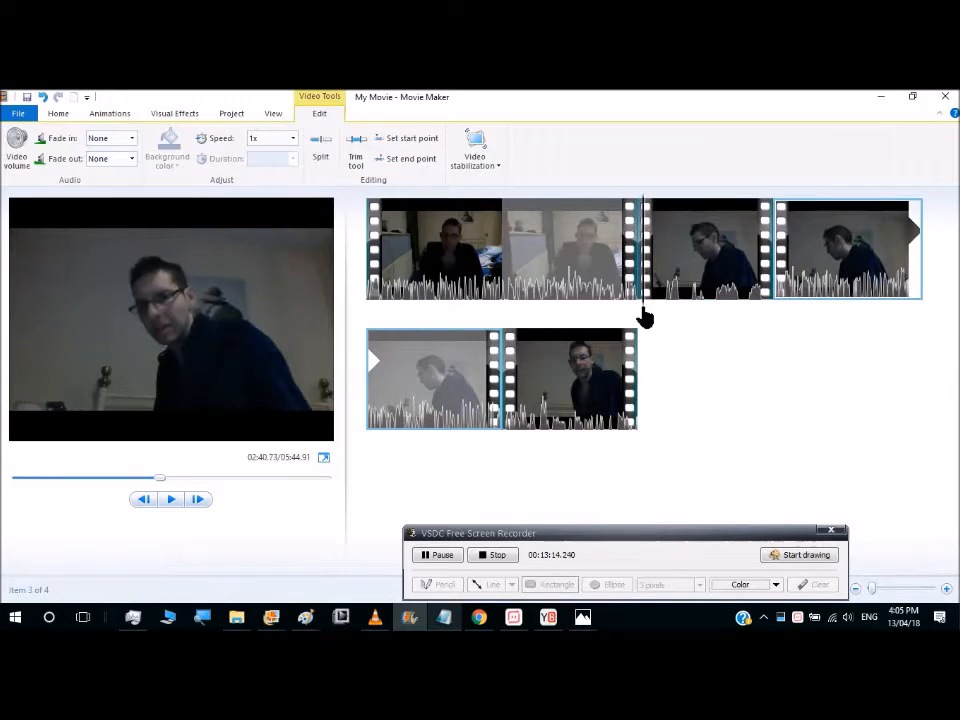
drag(639, 303, 663, 312)
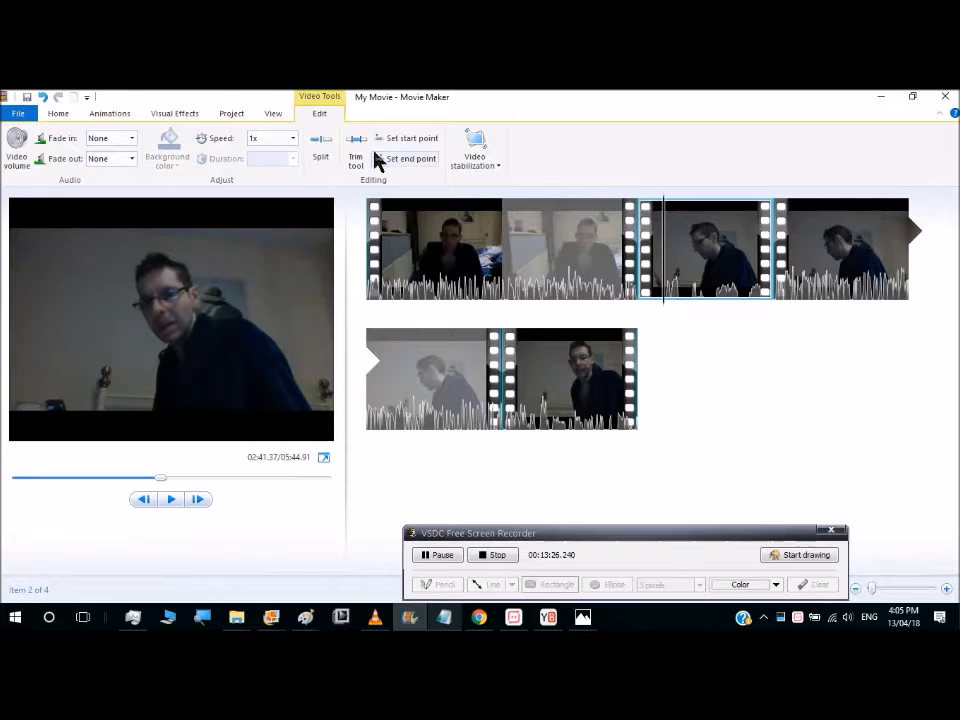
click(321, 149)
right_click(722, 261)
click(734, 348)
Split the shortened second clip at 02:41.13 and cut another short silent piece from its start.
click(668, 296)
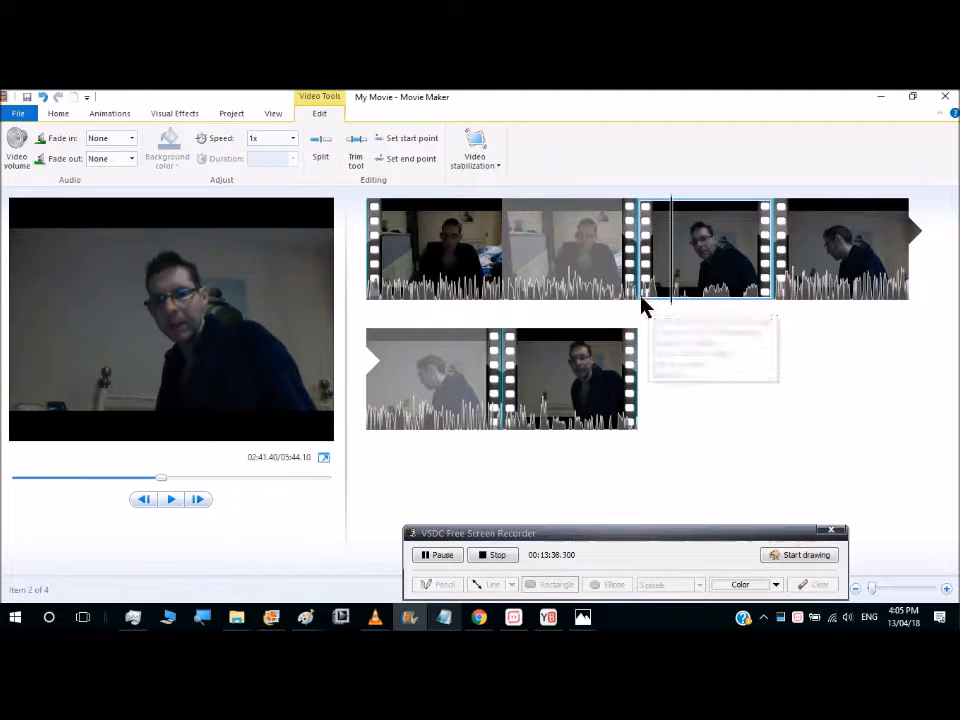
key(m)
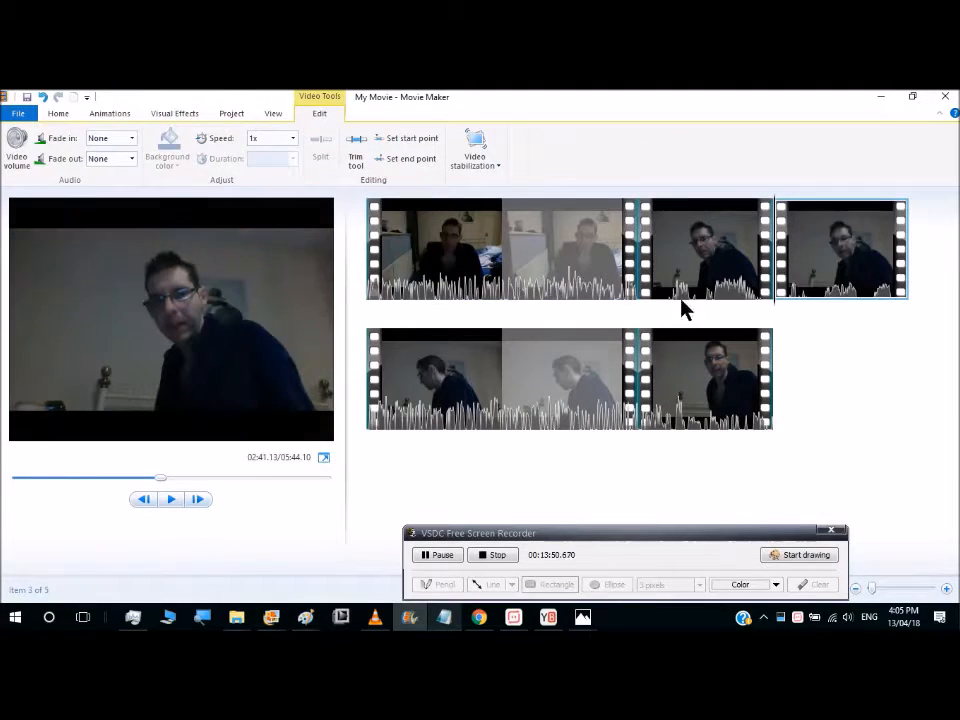
click(684, 296)
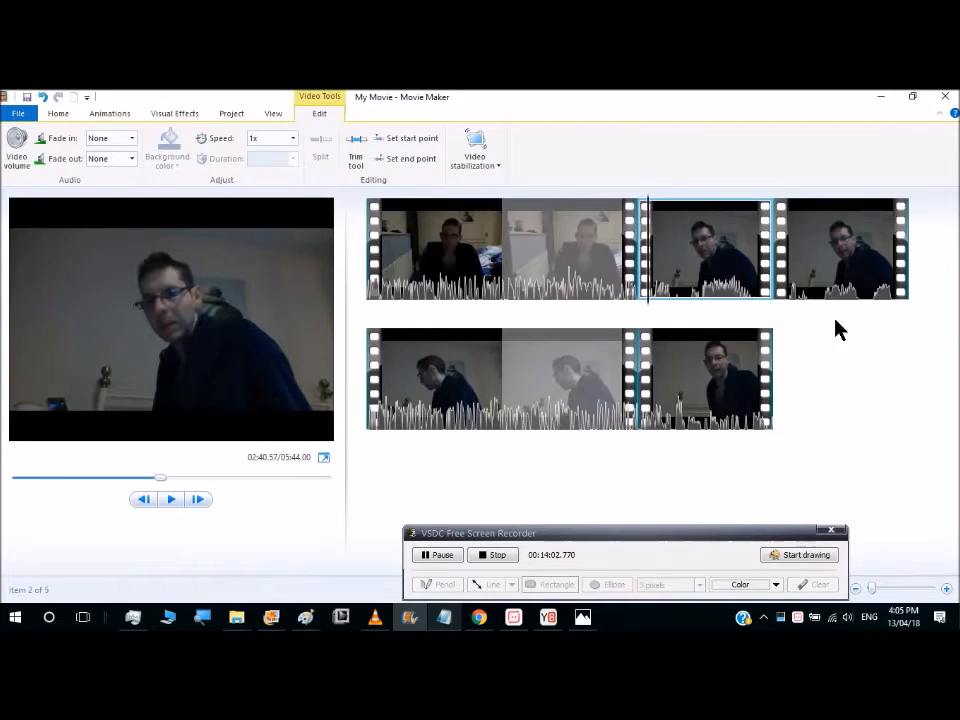
click(657, 298)
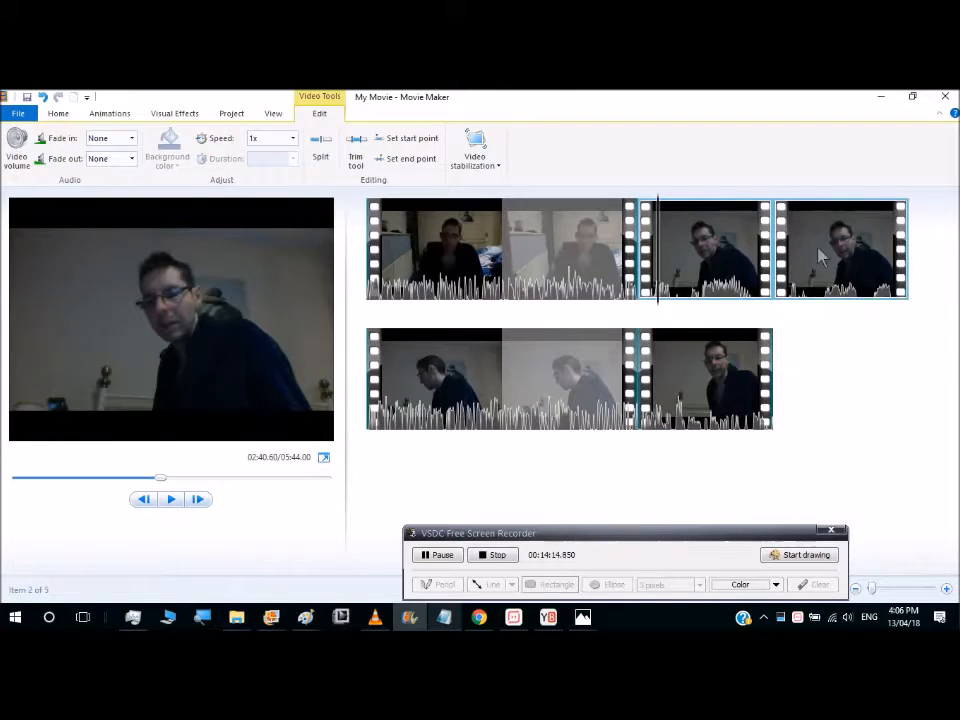
Undo the splits and removals made to the second clip.
click(42, 98)
click(42, 98)
click(42, 98)
click(42, 98)
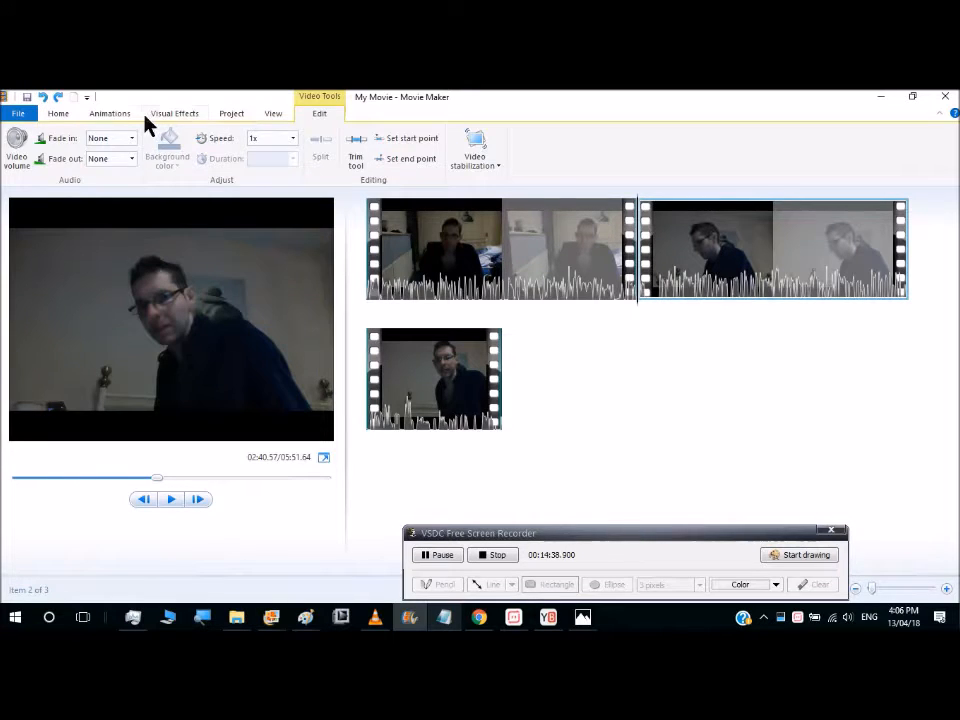
Apply the Blur - through black transition to the start of the second clip.
click(104, 116)
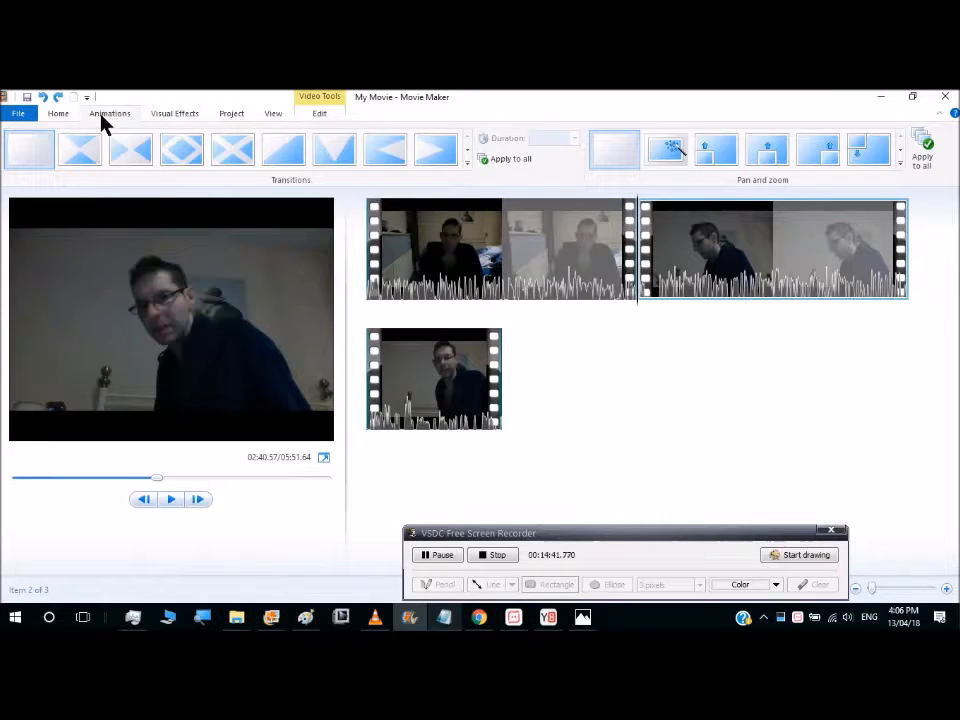
click(467, 150)
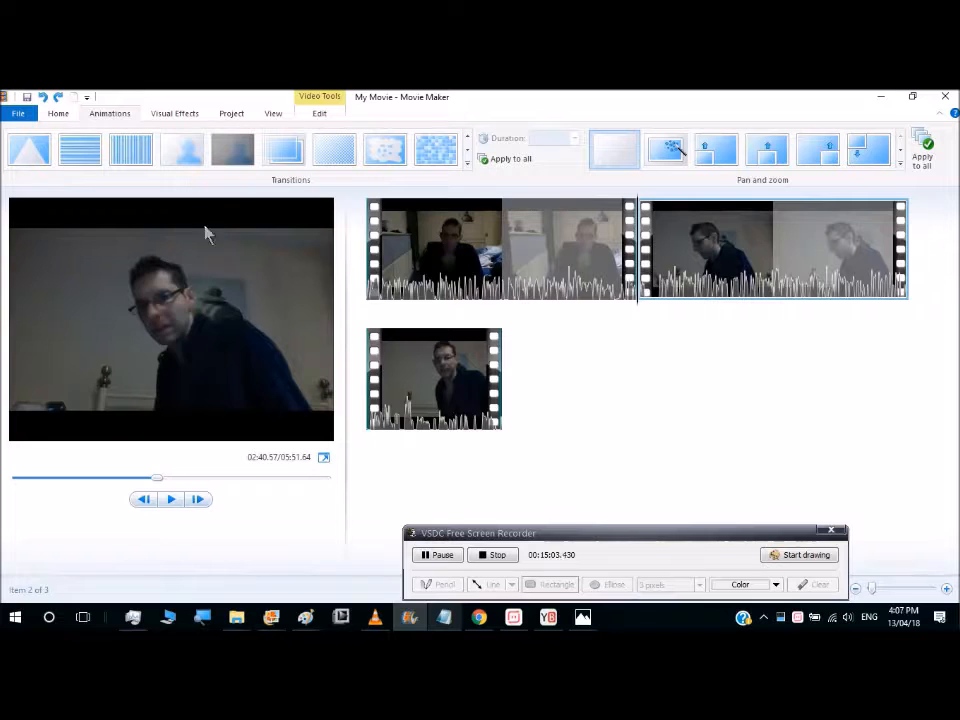
click(186, 160)
click(498, 556)
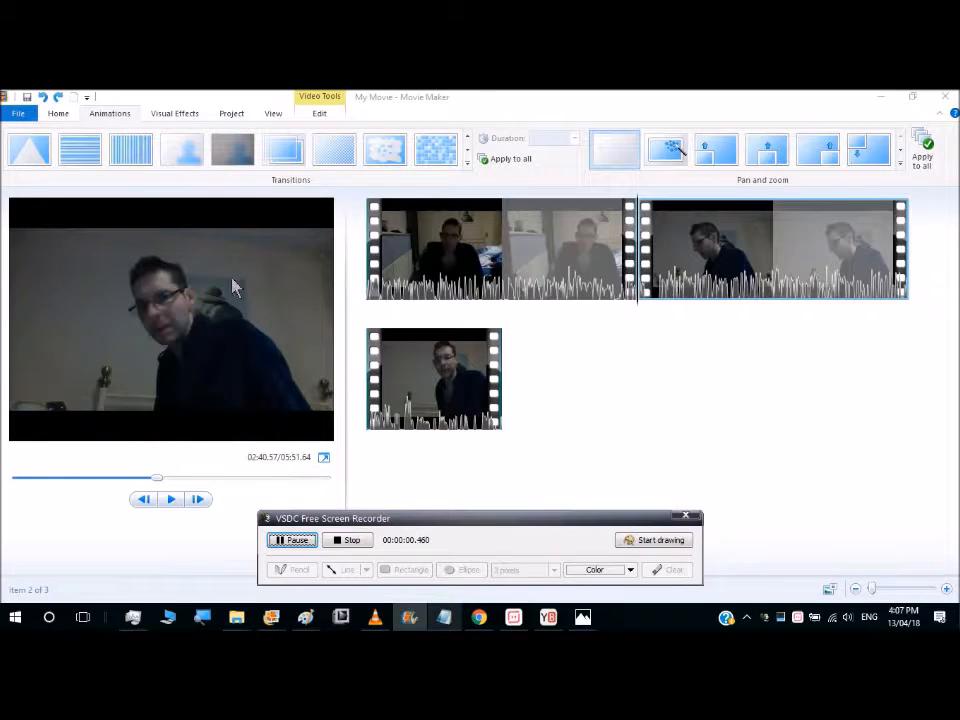
drag(408, 527, 503, 552)
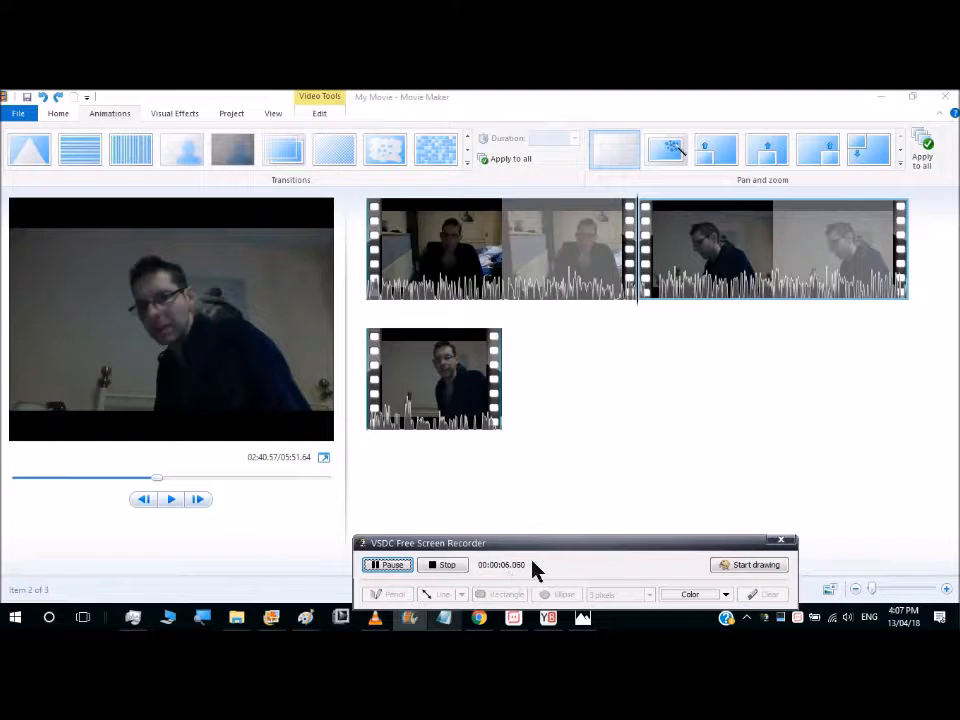
click(246, 156)
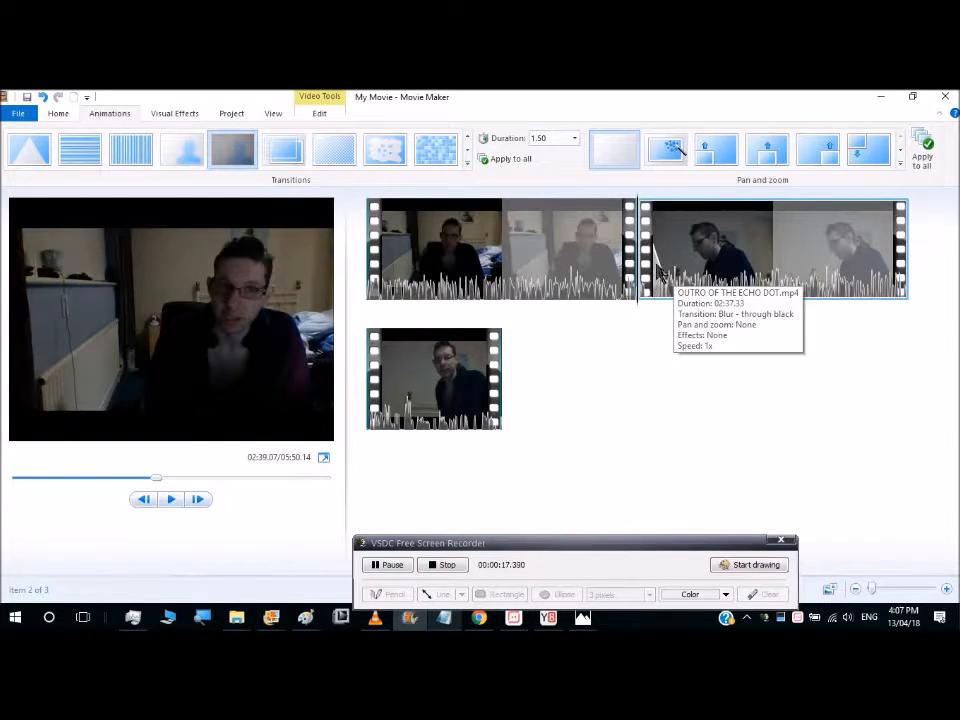
Draw arrows pointing at the second clip's transition mark, the chosen transition and the Transitions label.
click(750, 564)
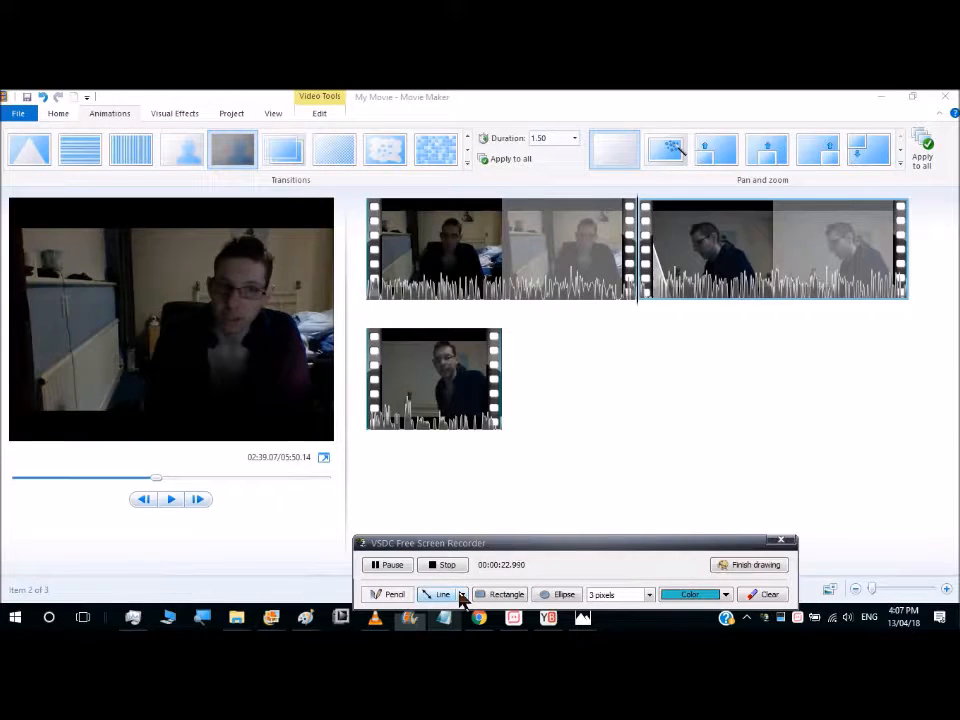
click(461, 594)
click(518, 578)
drag(668, 243, 657, 267)
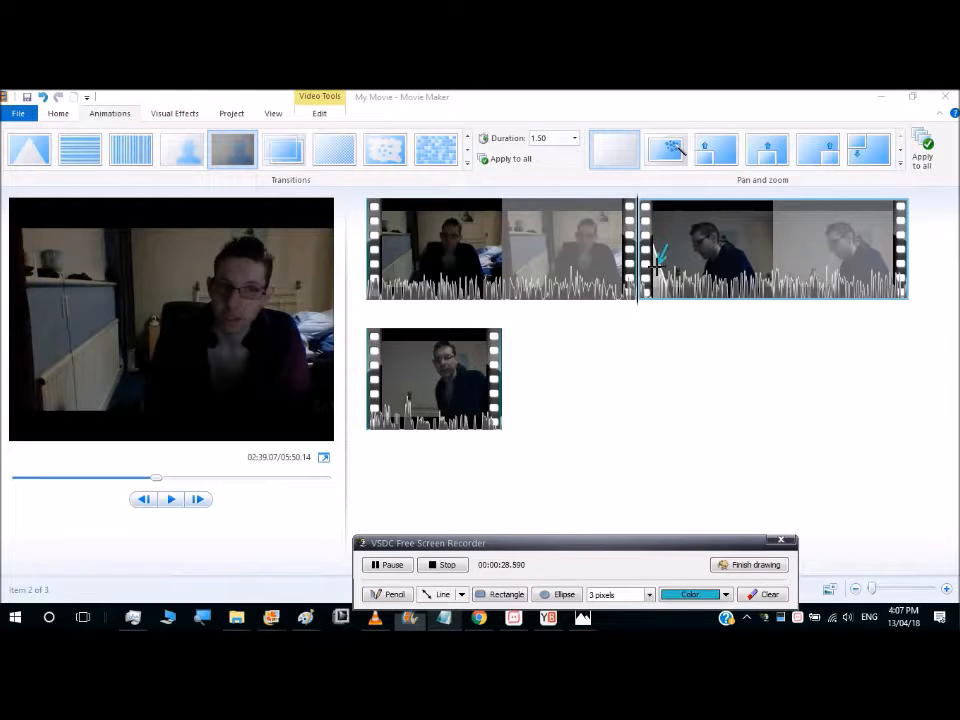
drag(241, 174, 237, 168)
drag(341, 180, 312, 180)
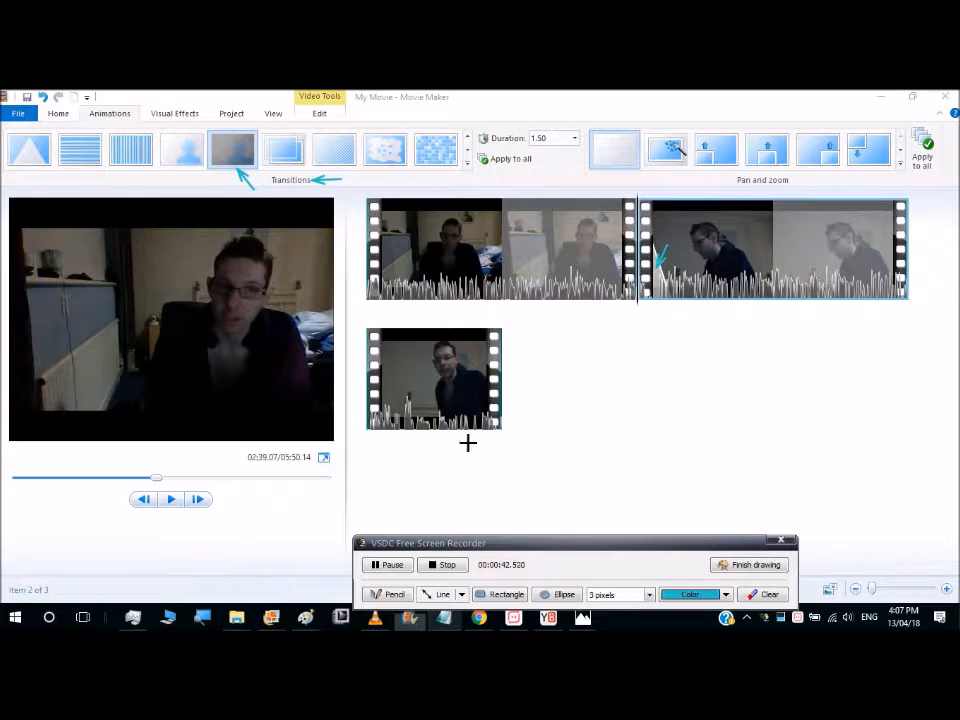
Outline the Transitions label and the second clip's transition mark with rectangles, and finish drawing.
click(500, 594)
drag(270, 176, 311, 185)
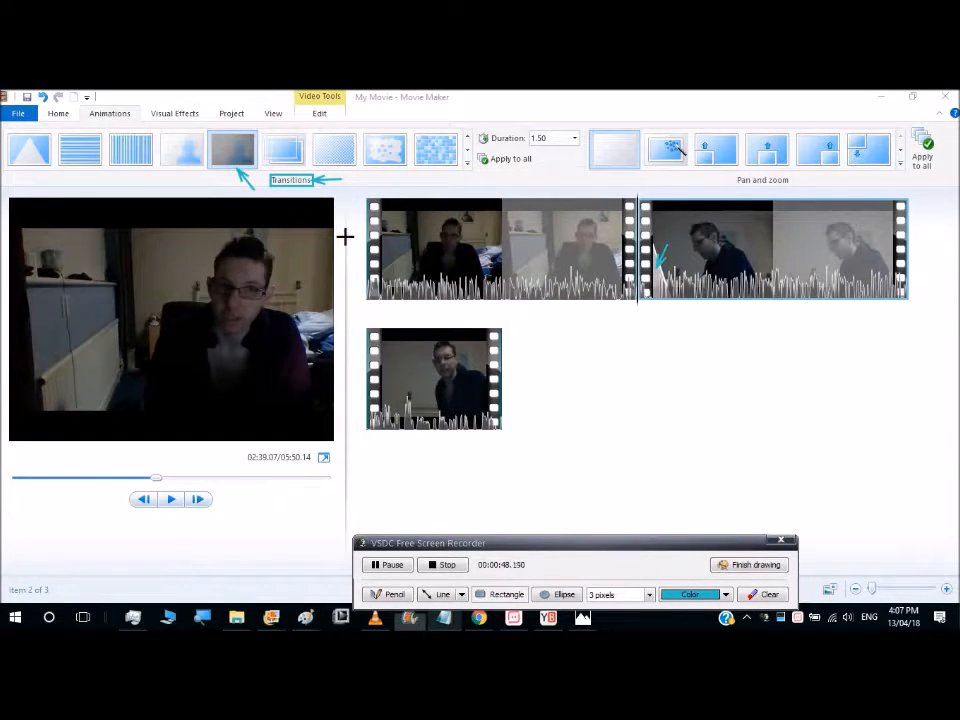
drag(656, 257, 655, 265)
click(740, 564)
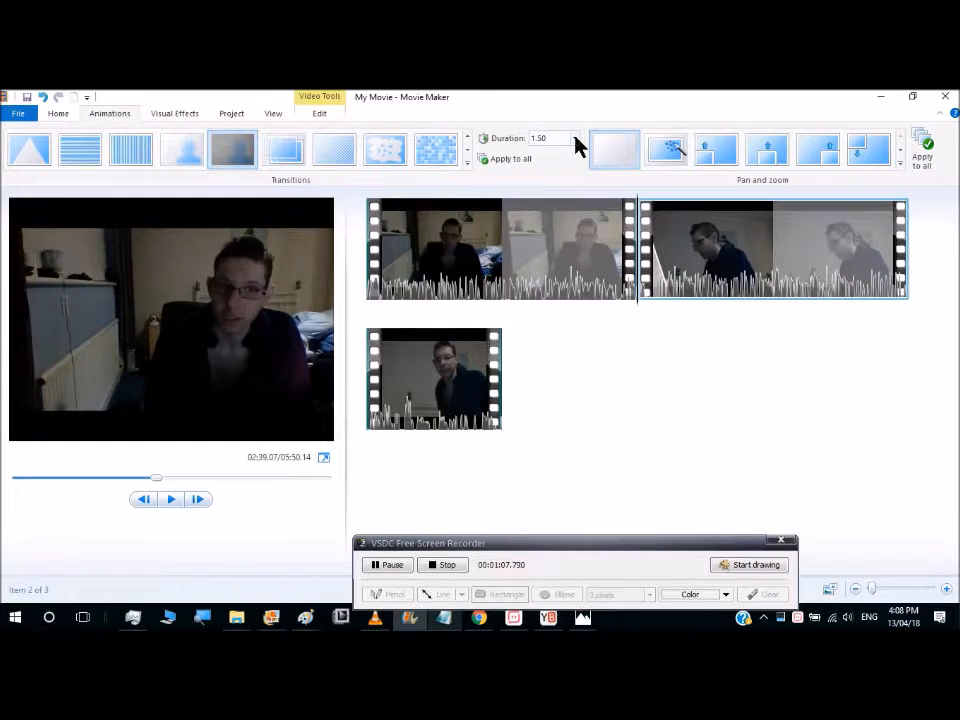
Set the second clip's transition duration to 2.00 and play the transition in the preview.
click(393, 567)
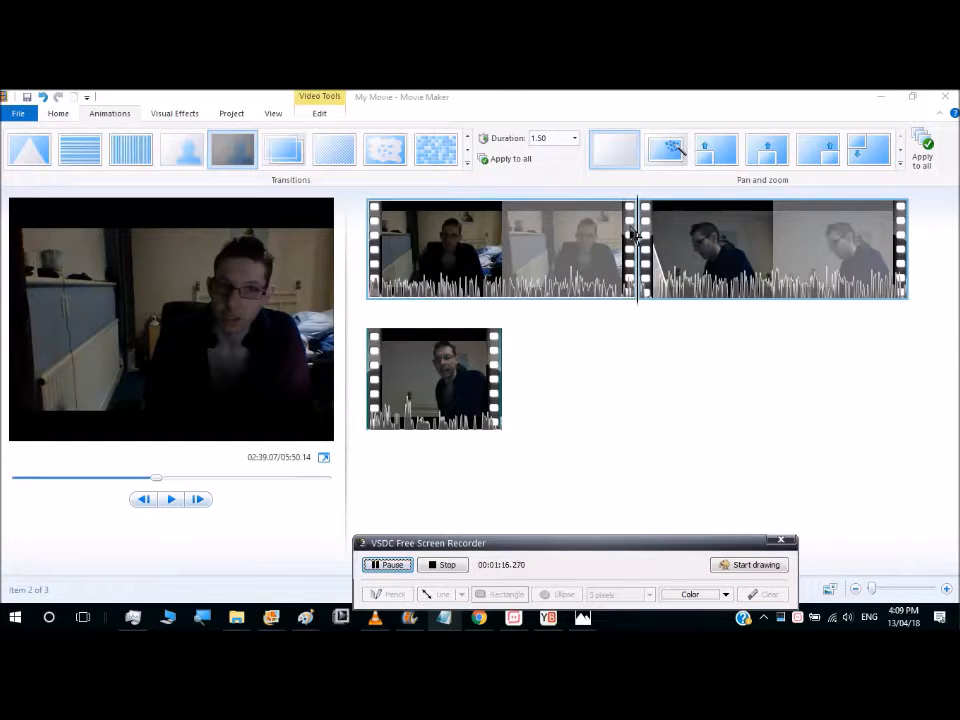
click(576, 138)
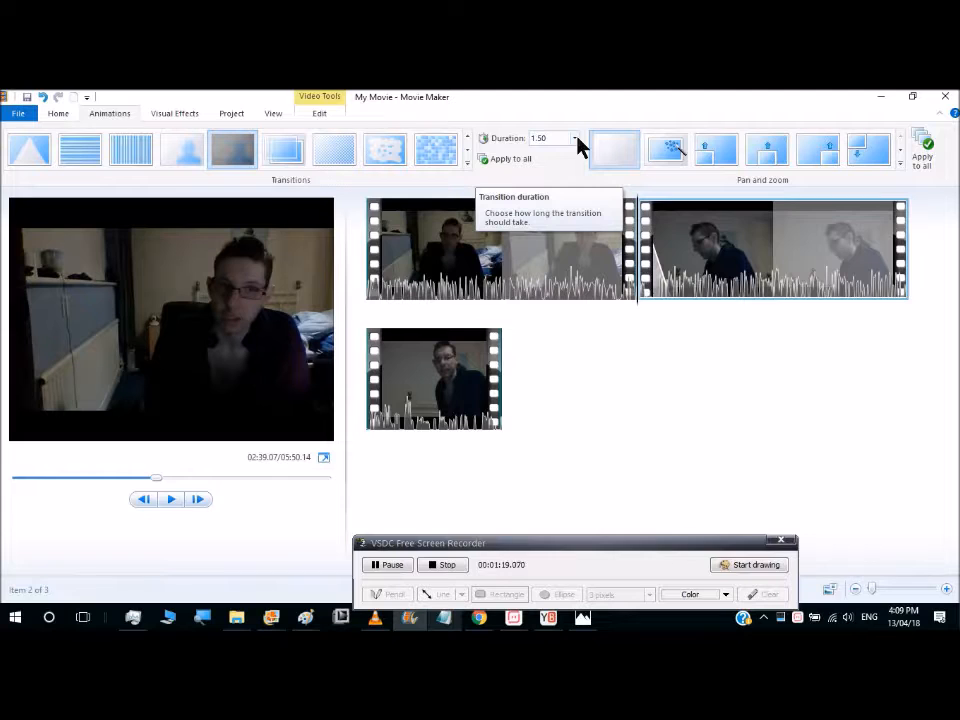
click(575, 142)
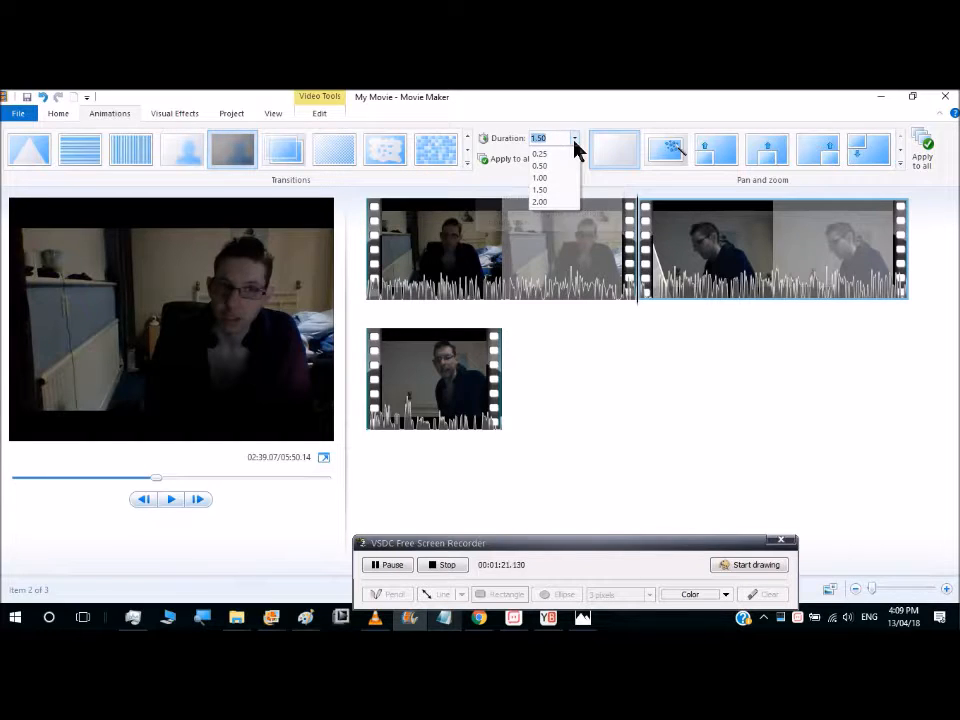
click(569, 203)
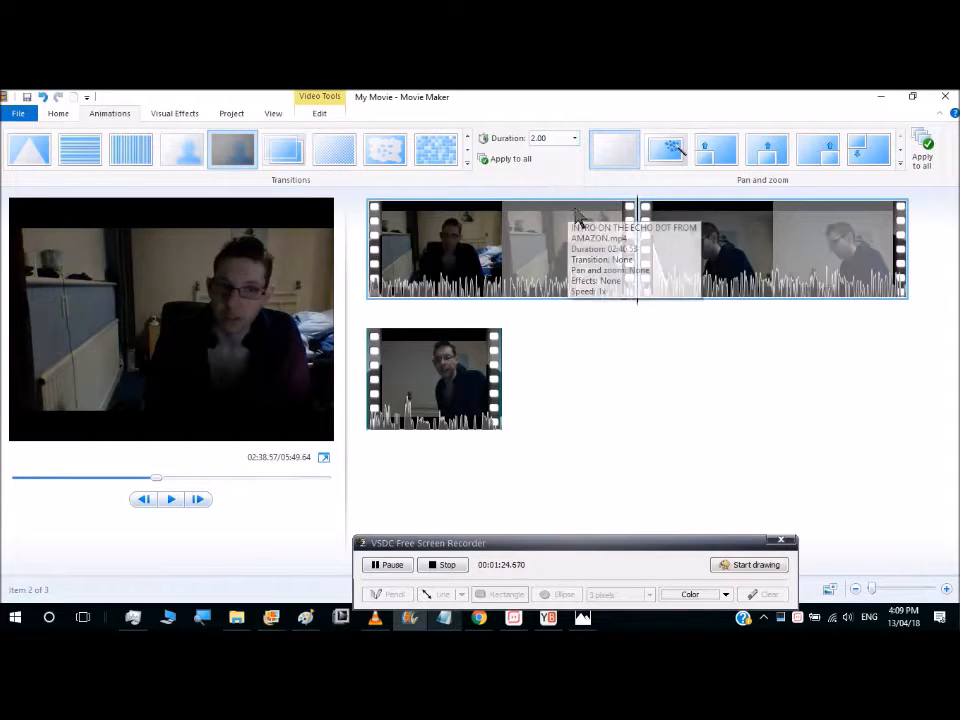
click(171, 500)
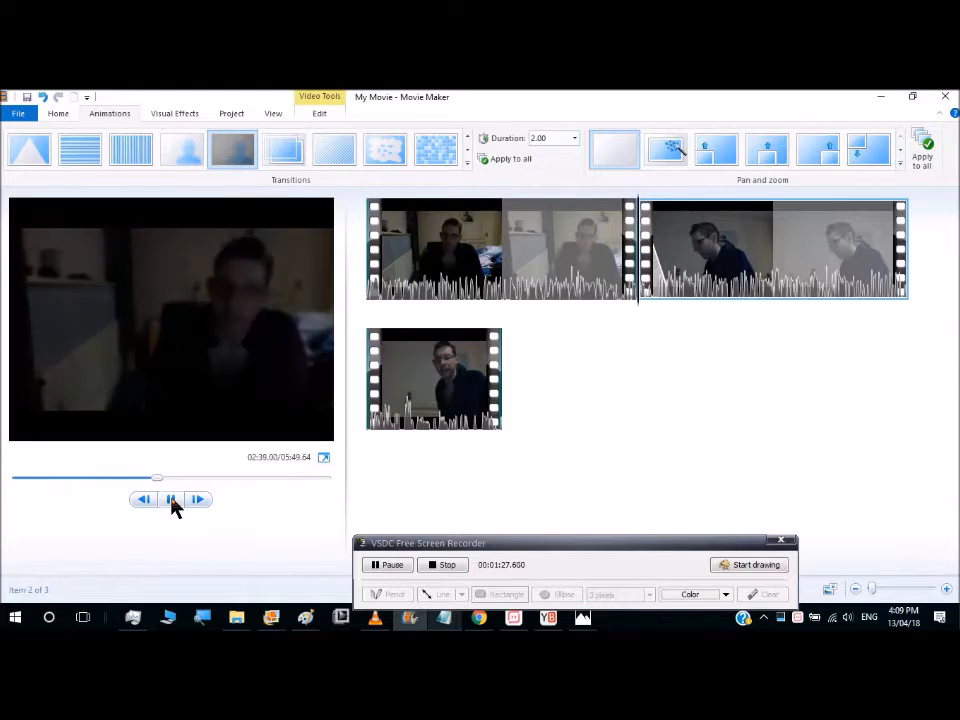
click(171, 500)
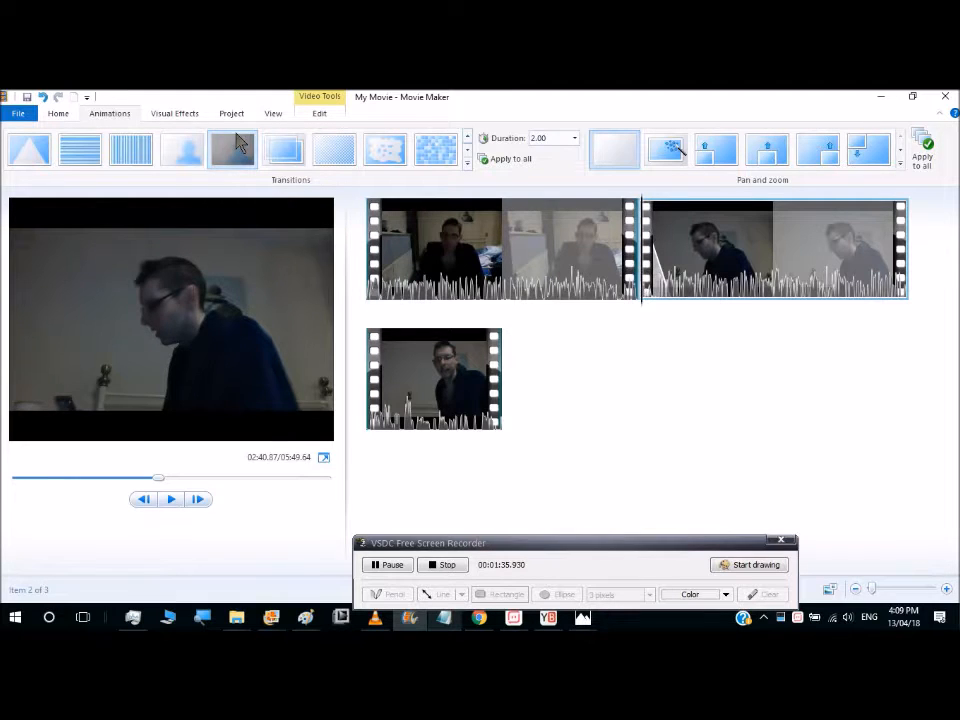
Apply the Pixelate visual effect to the second clip and play it in the preview.
click(168, 114)
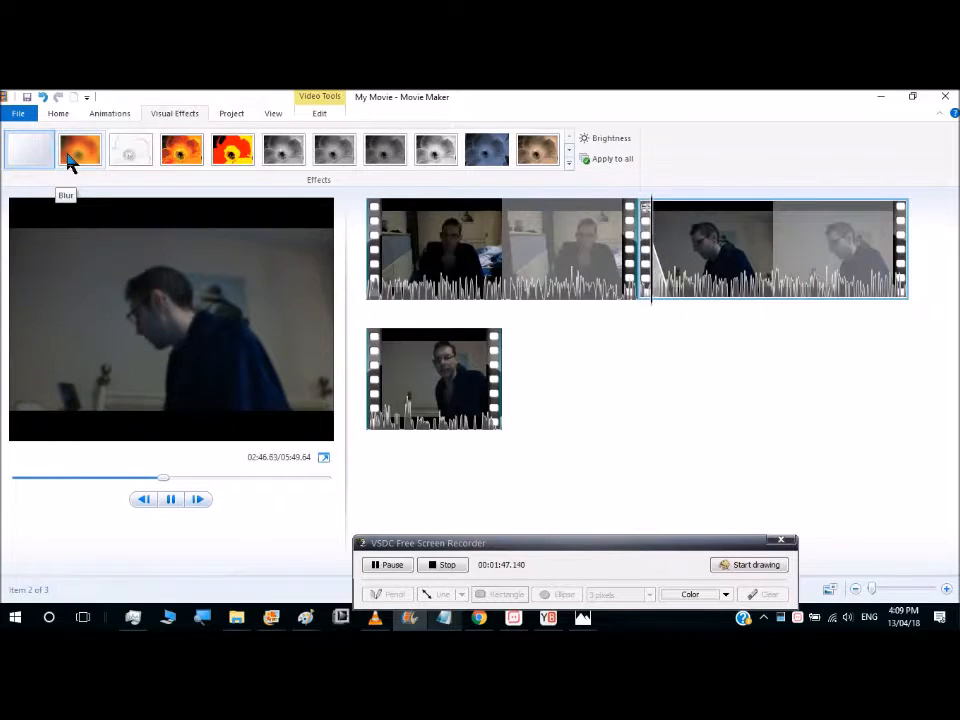
click(535, 200)
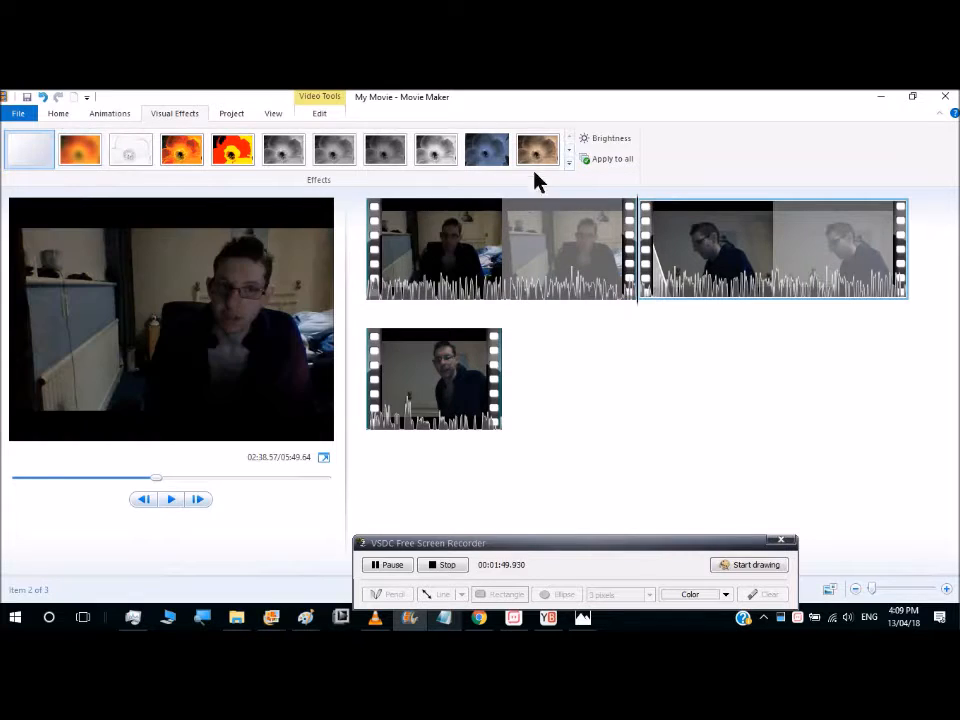
click(567, 157)
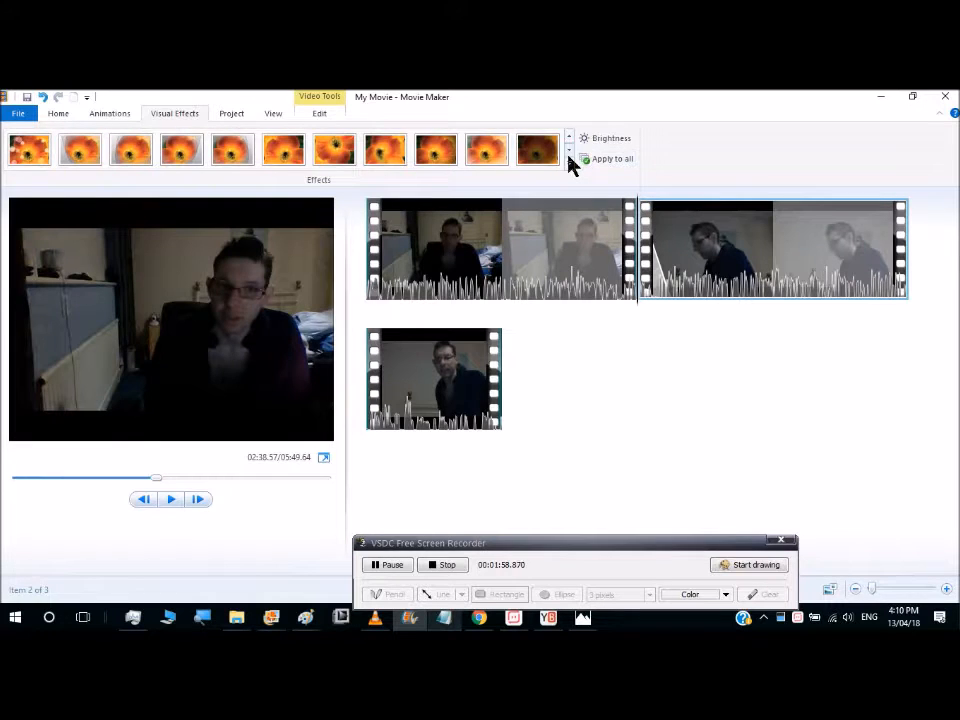
click(569, 160)
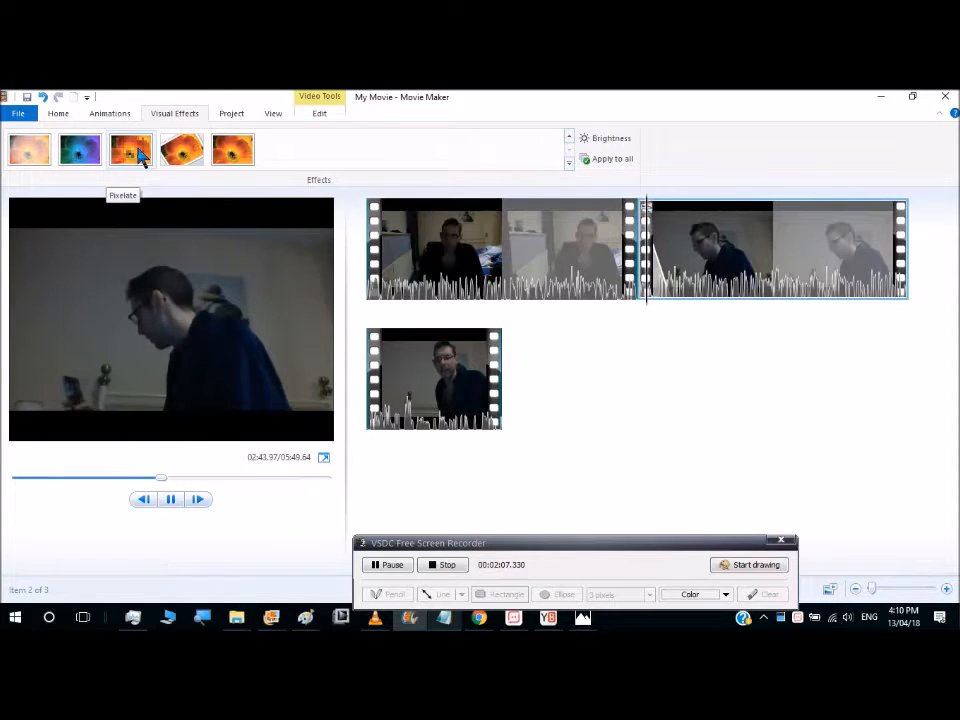
click(140, 158)
click(163, 497)
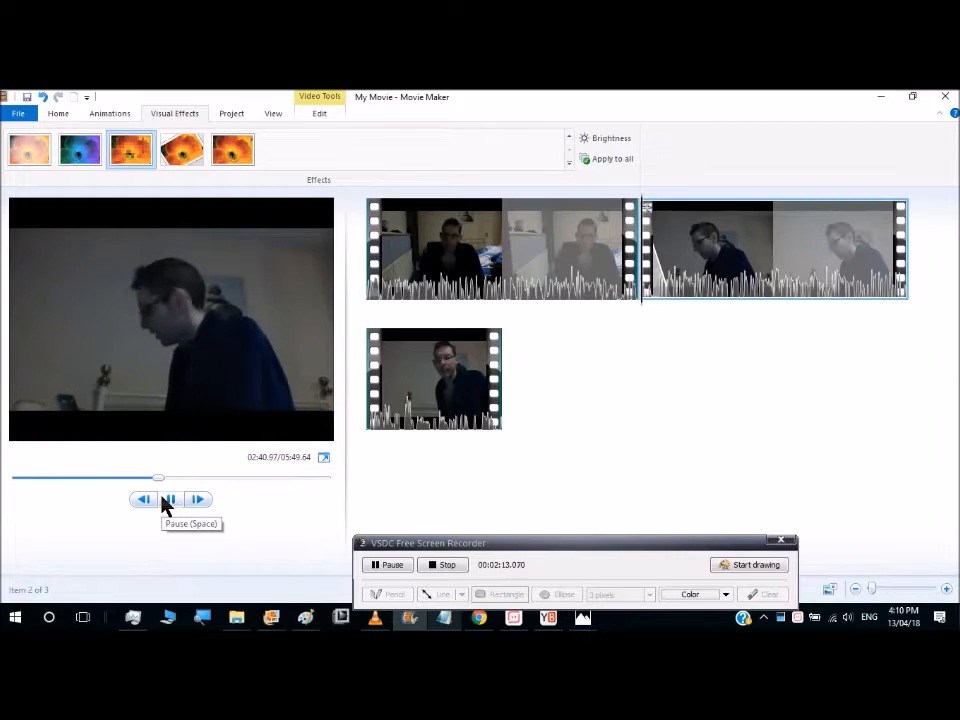
click(165, 500)
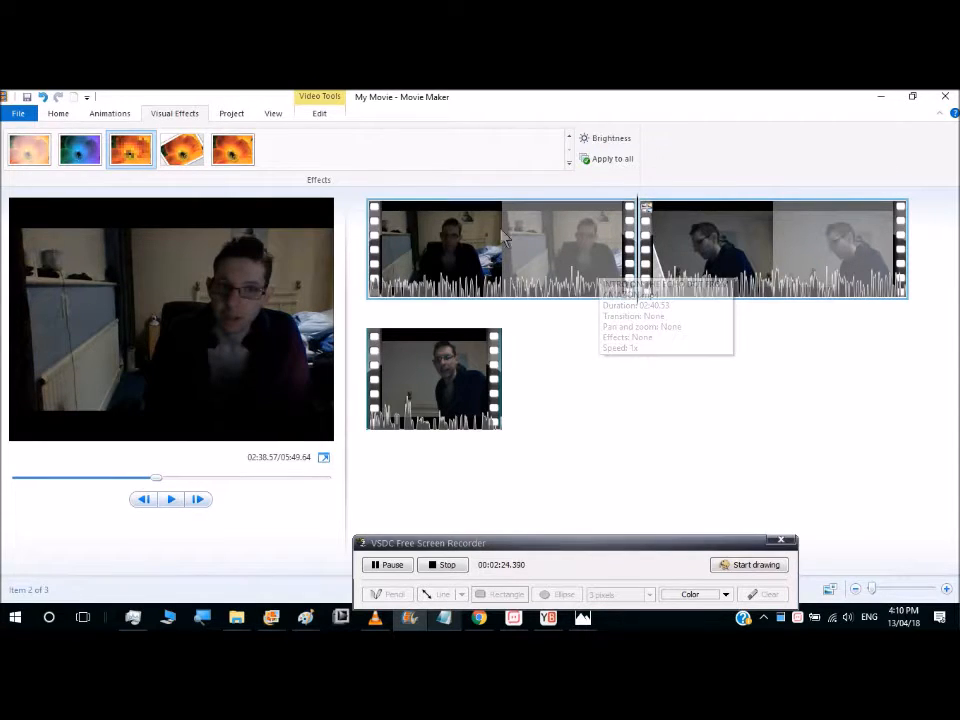
Remove the transition from the second clip and play its start in the preview.
click(122, 113)
click(467, 150)
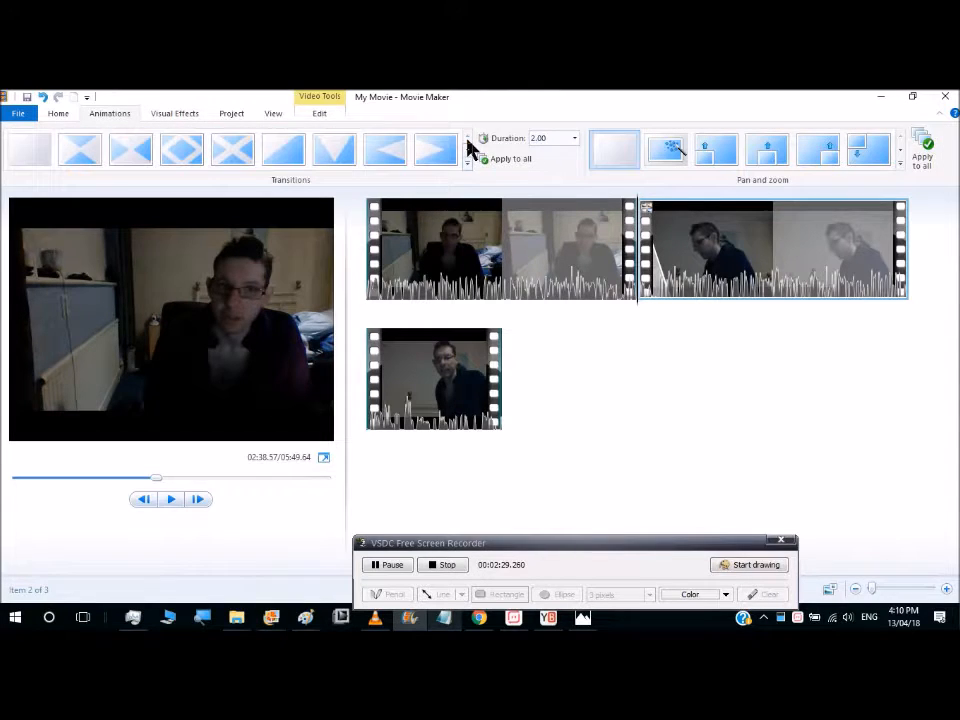
click(44, 152)
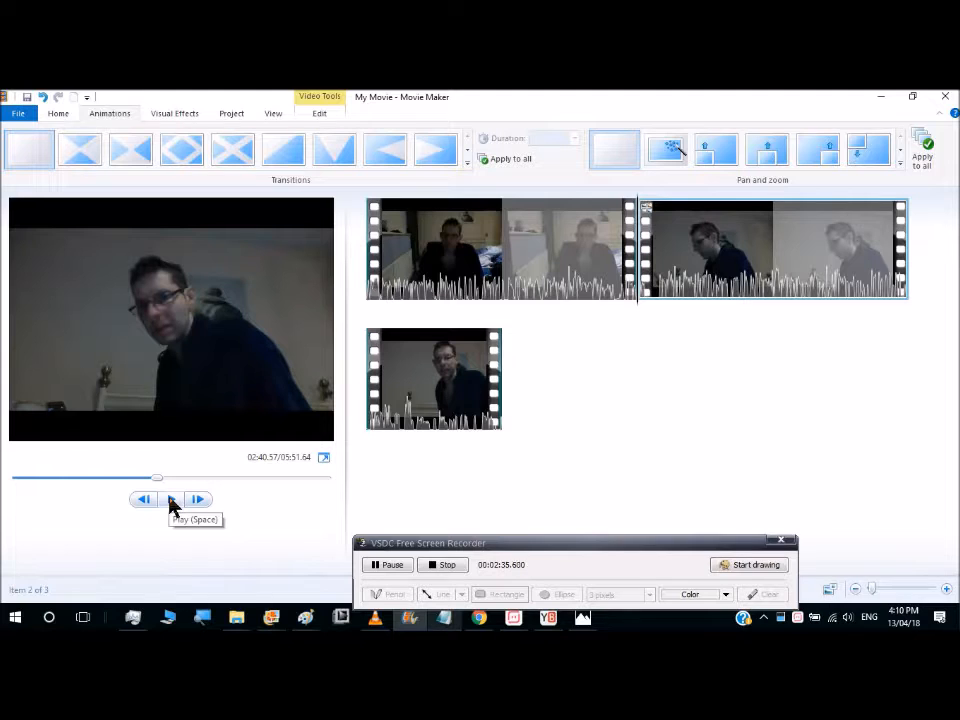
click(171, 501)
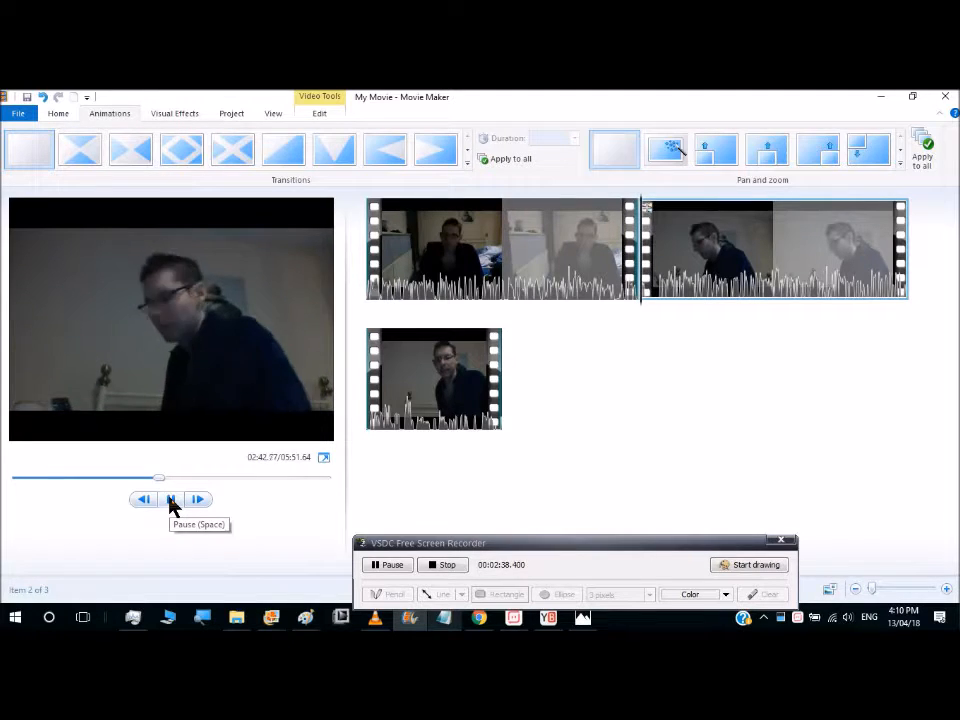
click(171, 500)
Scrub the playhead through the second half of the first clip.
click(501, 275)
drag(505, 308, 574, 318)
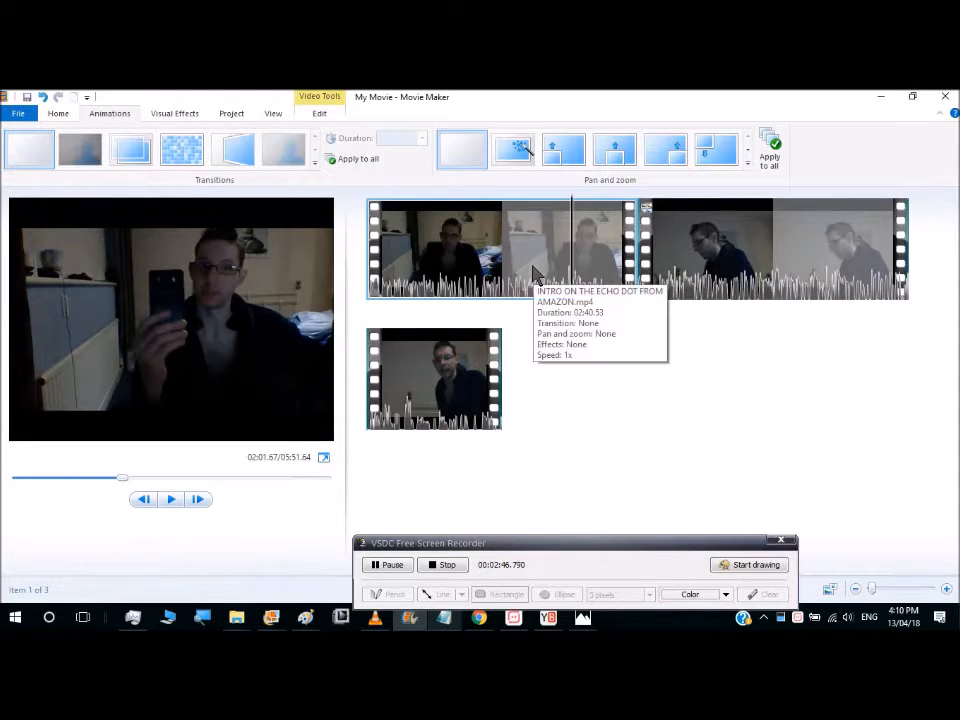
click(503, 258)
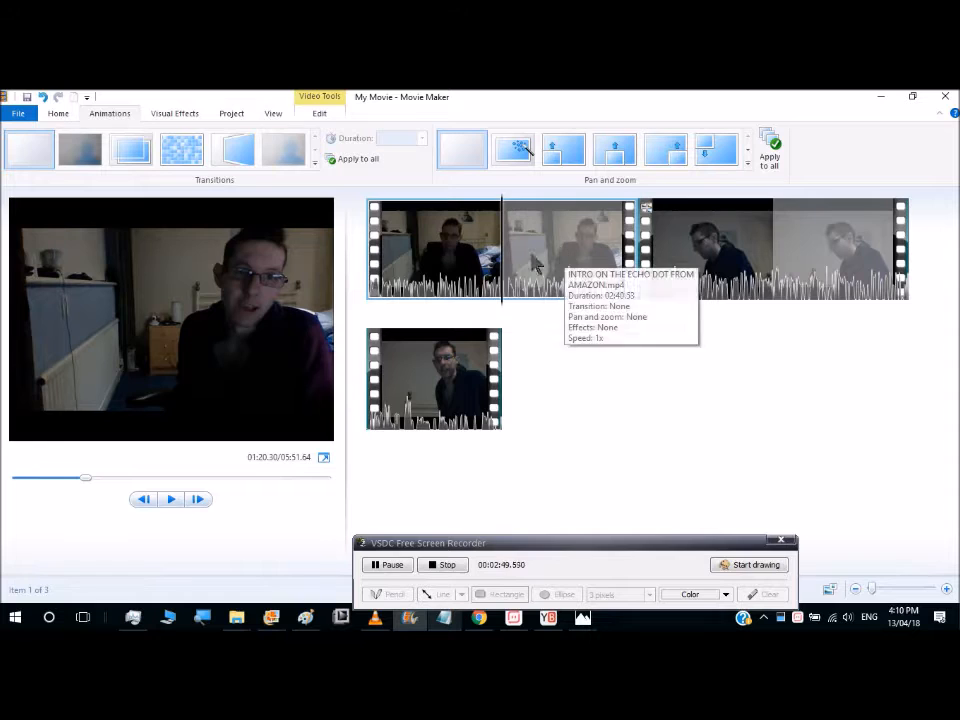
drag(499, 311, 615, 326)
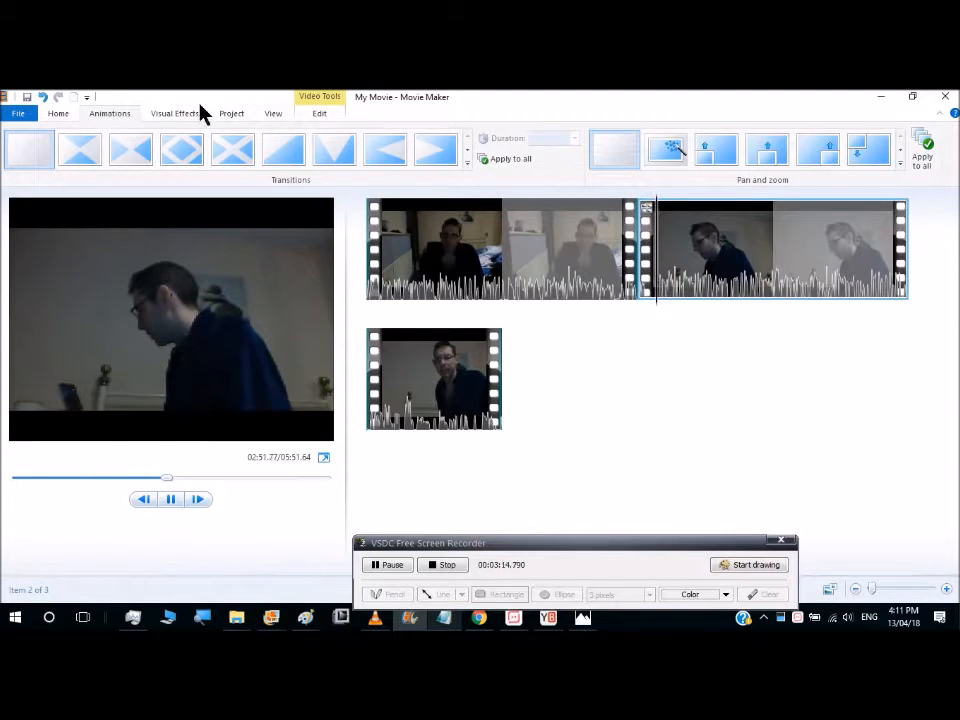
Remove the Pixelate visual effect from the second clip.
click(160, 115)
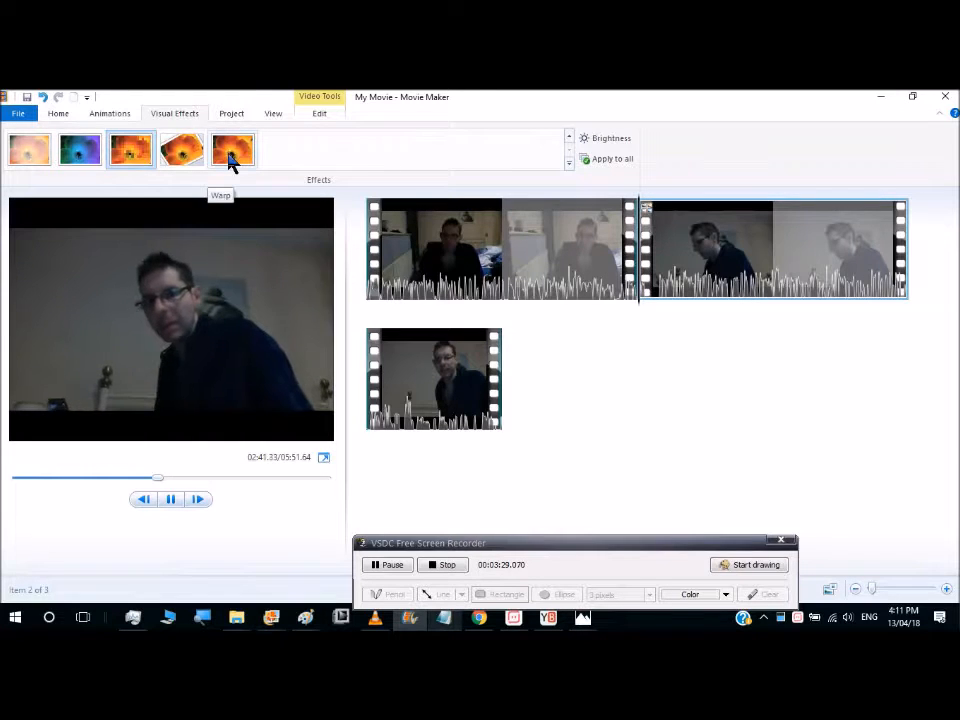
click(642, 255)
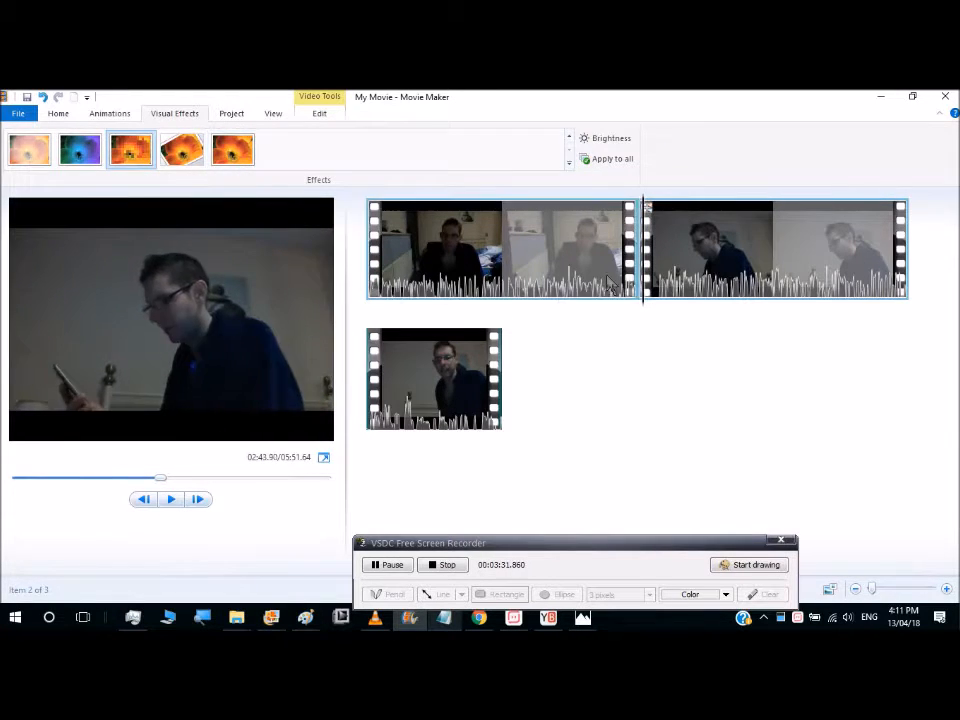
click(593, 274)
click(670, 262)
click(571, 137)
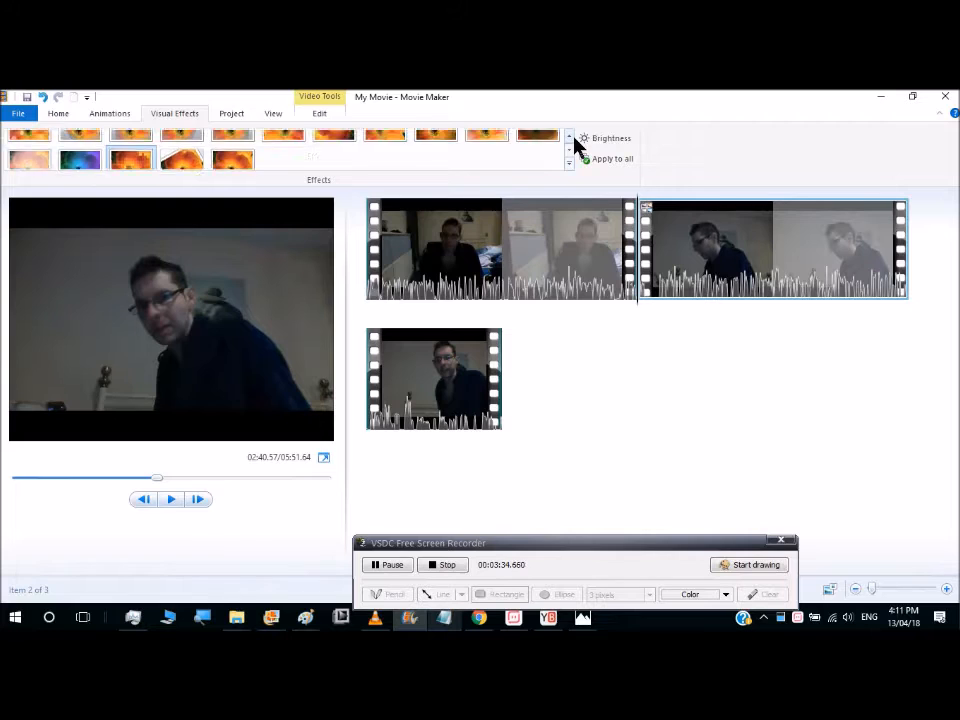
click(571, 138)
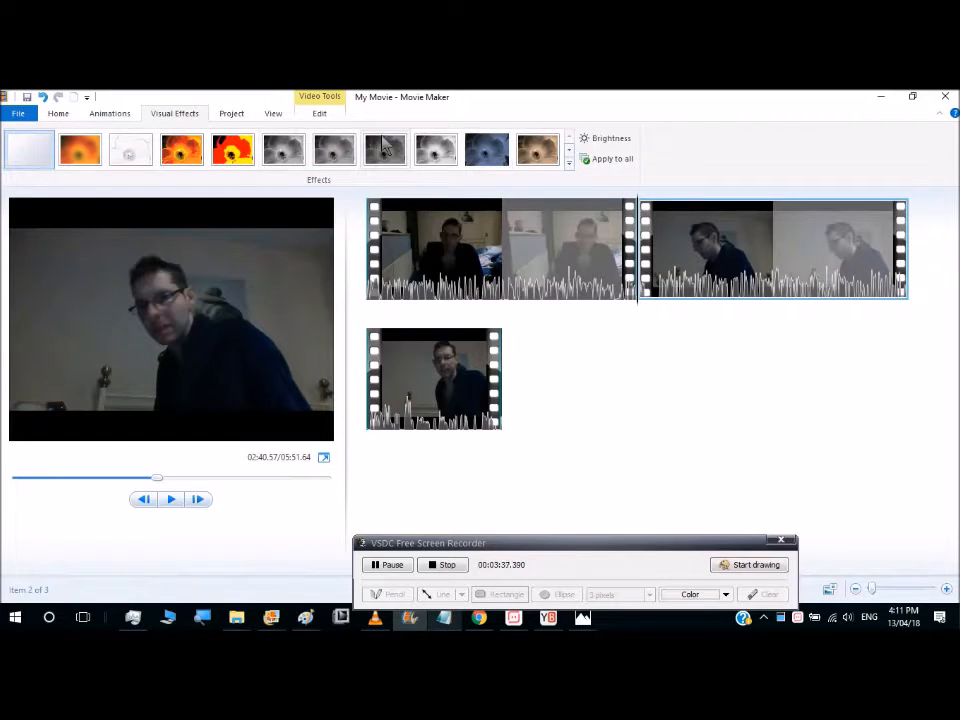
Try the Warp visual effect on the first clip.
click(503, 255)
click(572, 162)
click(572, 162)
click(226, 165)
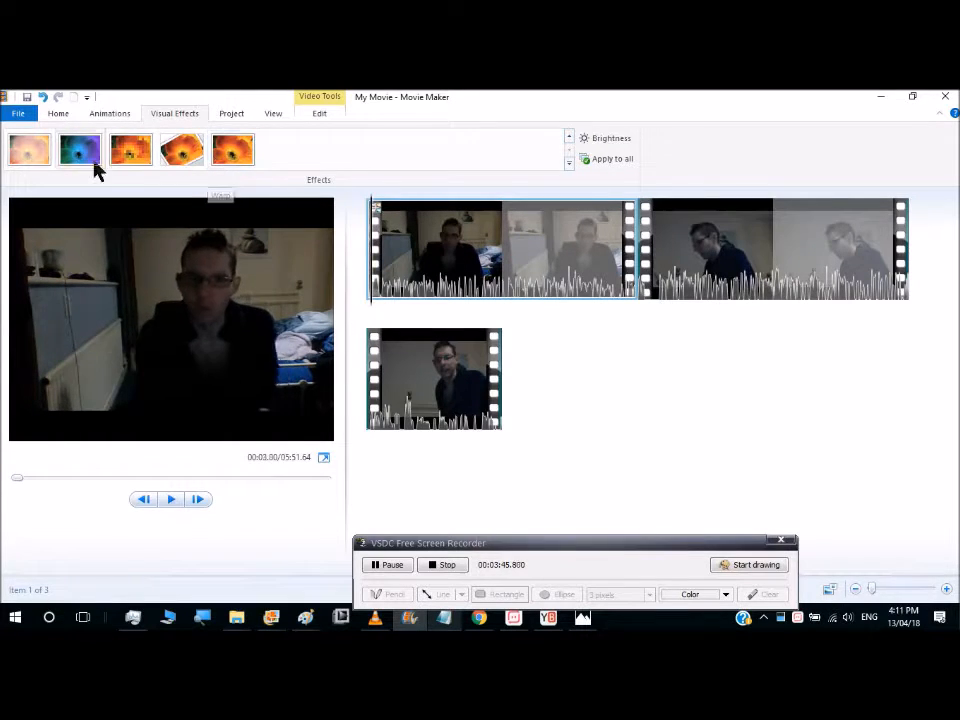
click(34, 150)
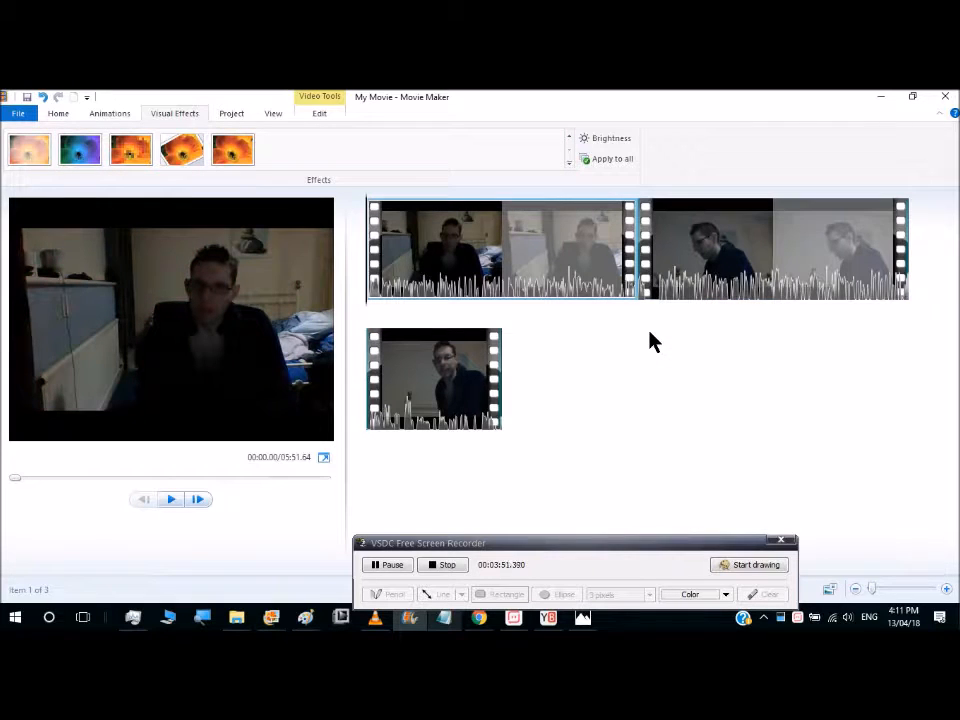
Open the first clip's brightness adjustment and close it without changing it.
ctrl+click(667, 230)
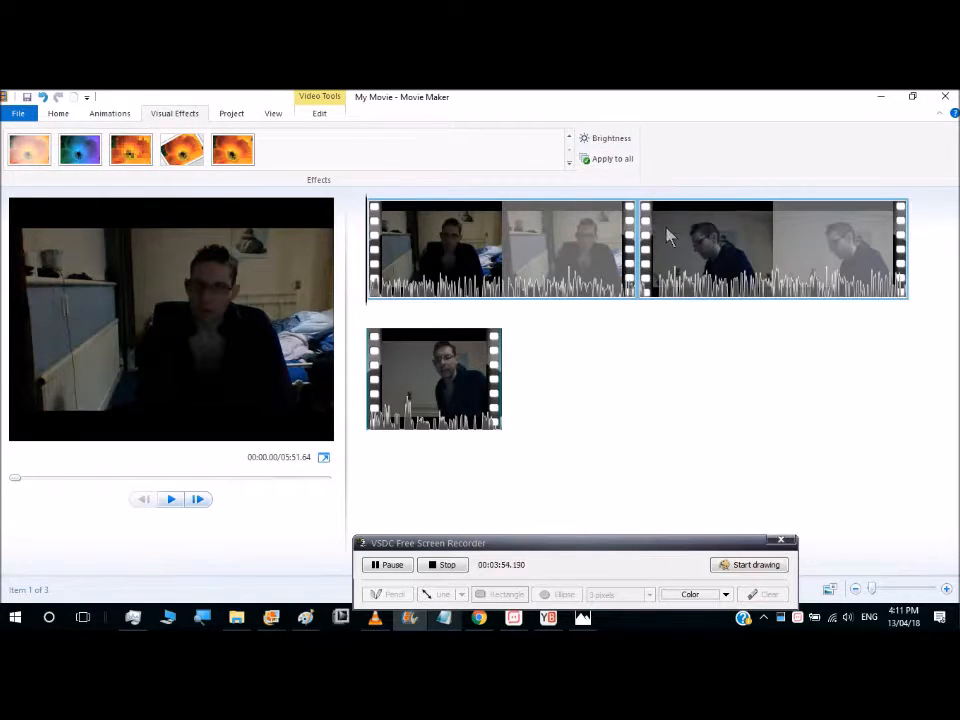
click(607, 140)
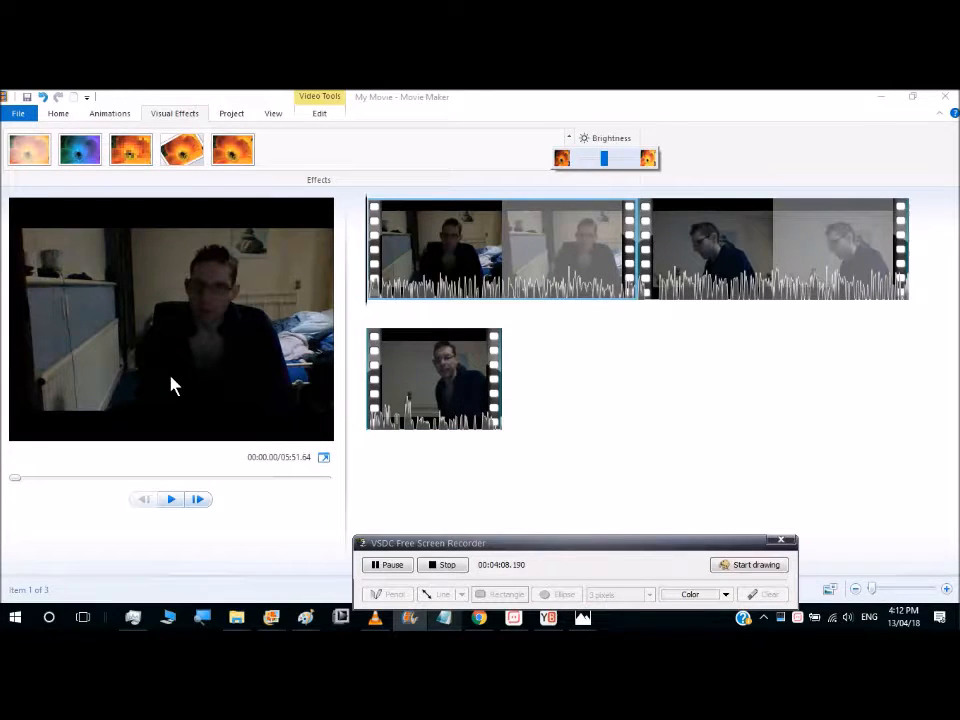
click(688, 160)
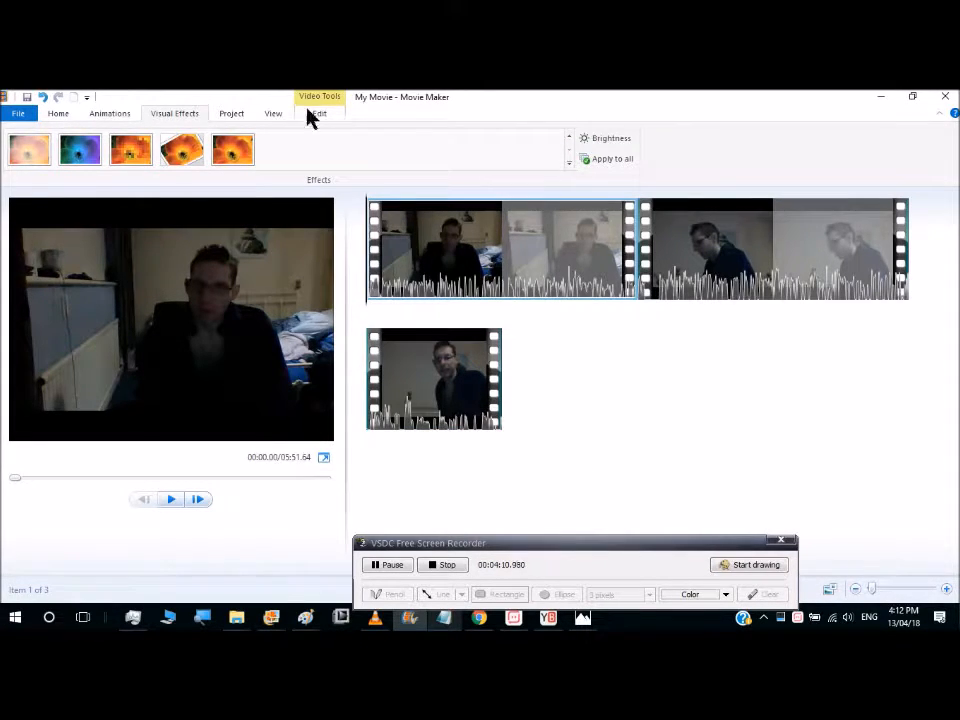
Set the project's audio emphasis to Emphasize narration.
click(73, 114)
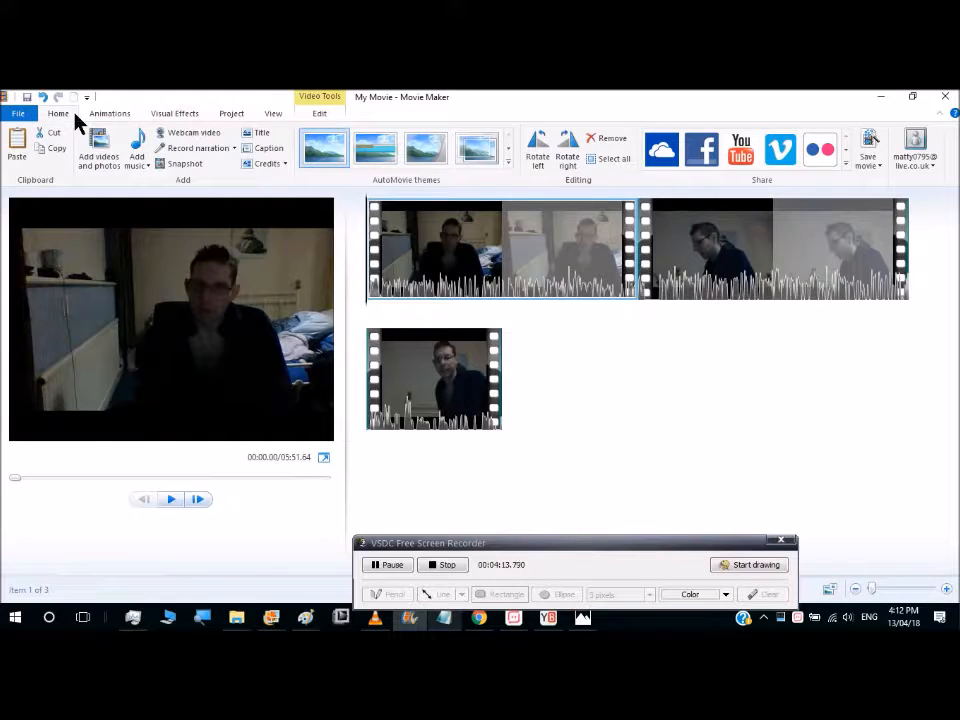
click(231, 114)
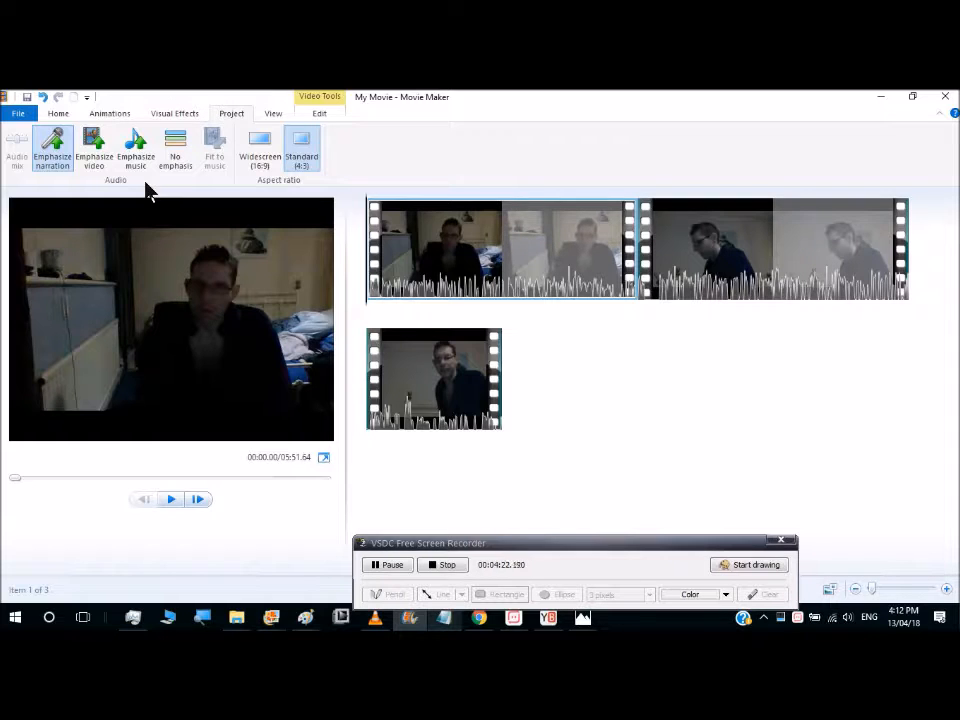
click(55, 150)
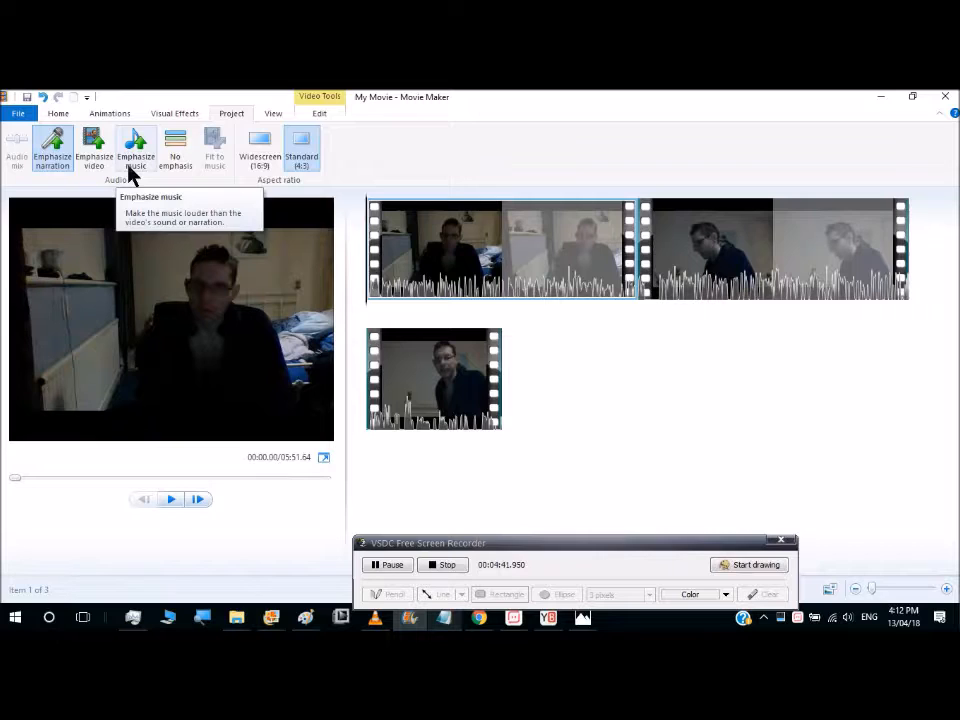
Add the music file Vindicated.mp3 from the computer to the start of the movie.
click(63, 114)
click(126, 166)
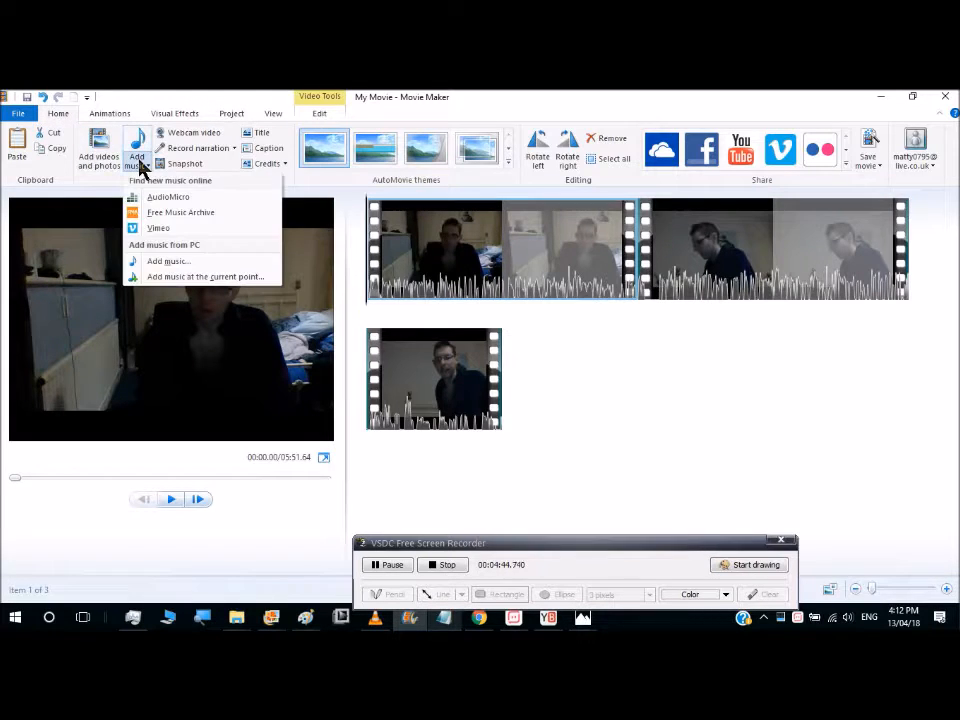
click(150, 259)
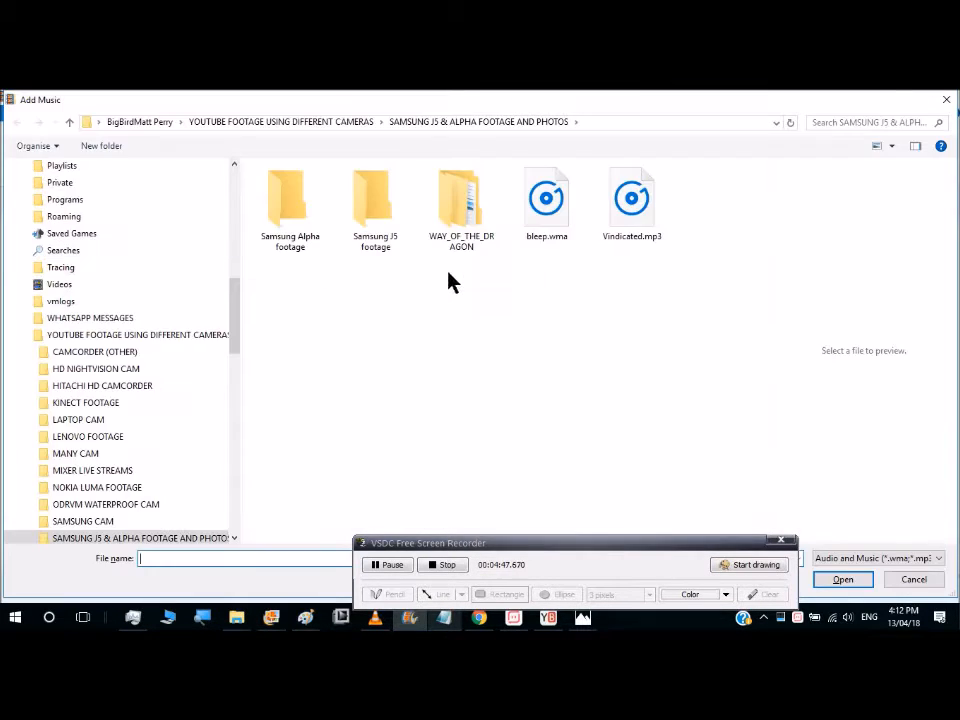
double_click(619, 236)
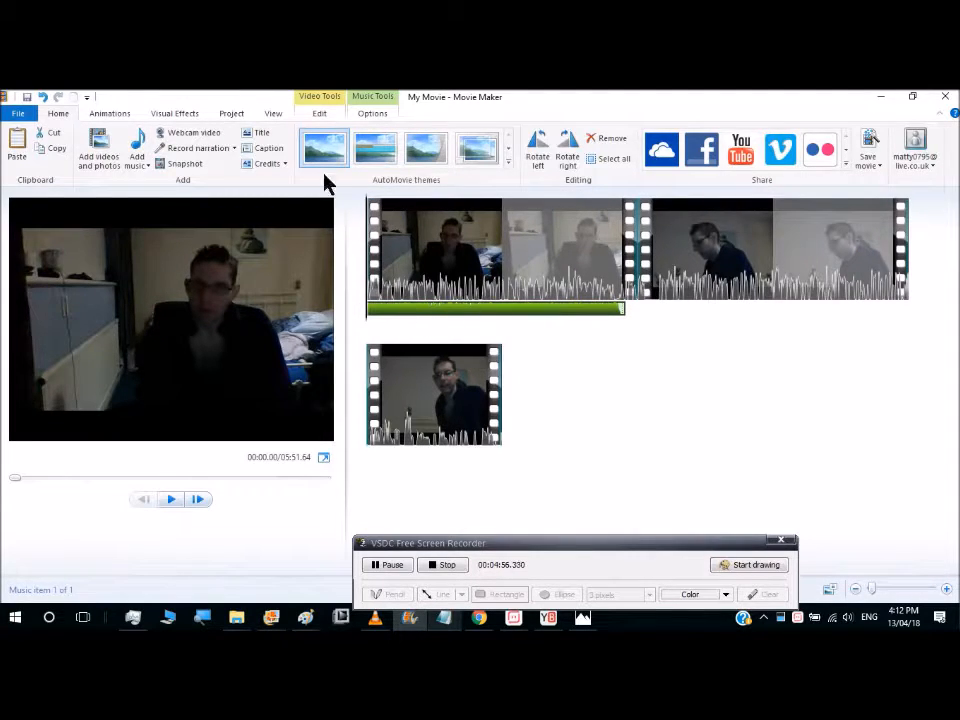
Add a caption at the start of the movie and set its text duration to 20.00.
click(268, 148)
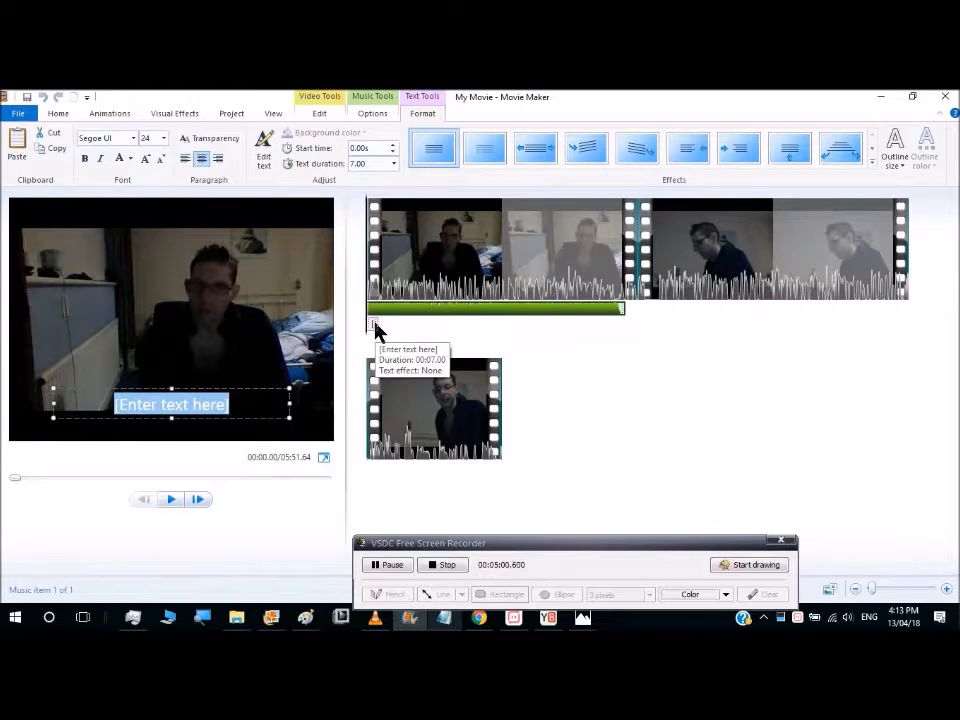
click(393, 163)
click(361, 335)
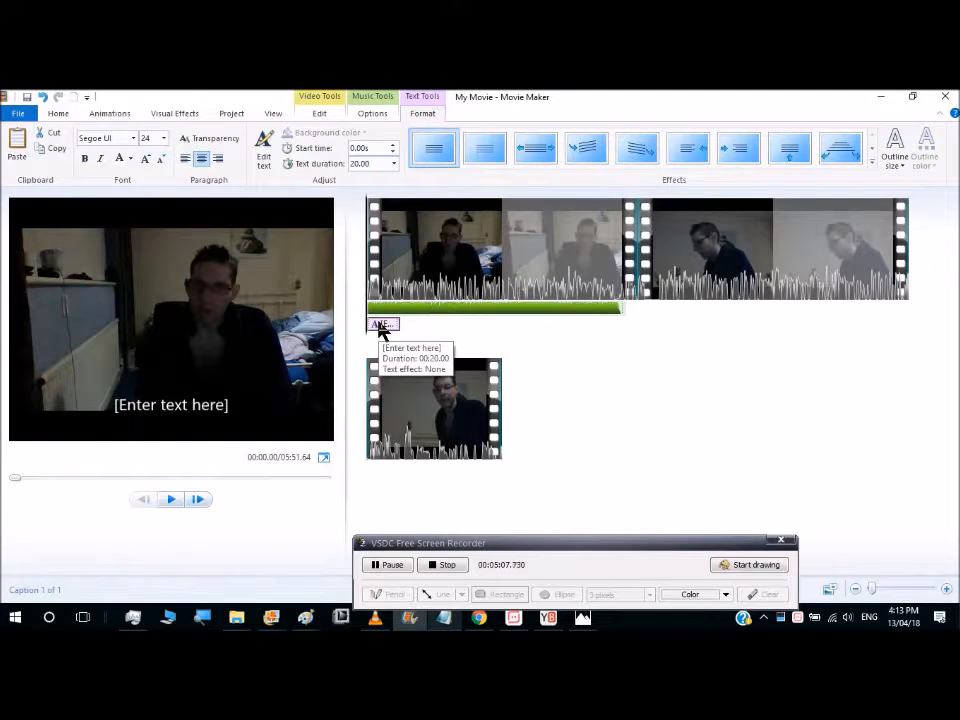
Play the movie from the start and shift the audio mix between video and music towards the video's sound.
click(378, 309)
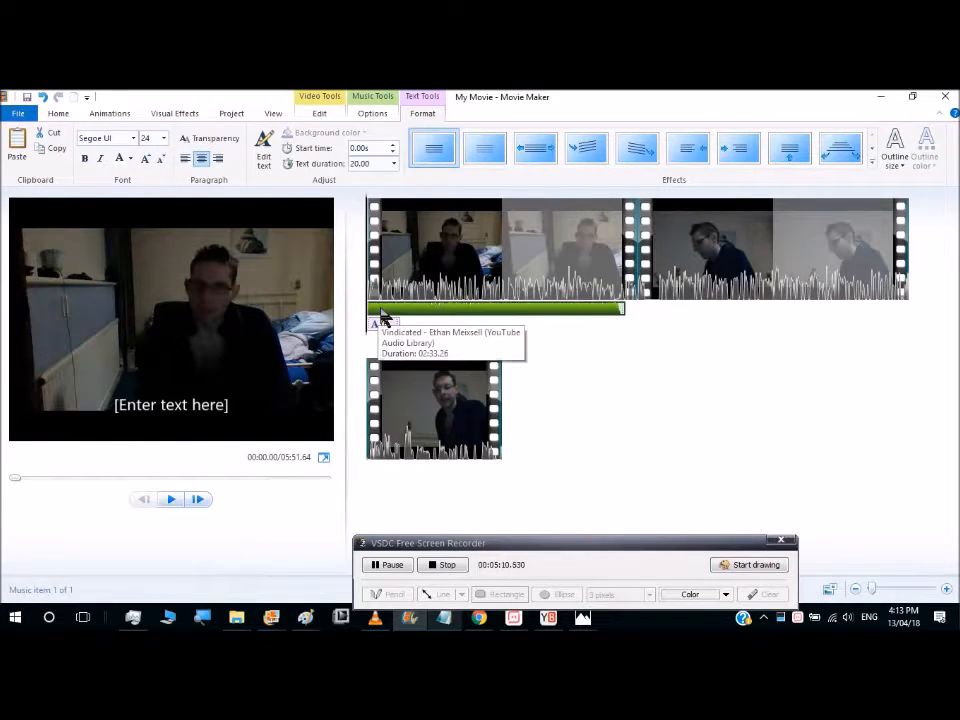
click(370, 114)
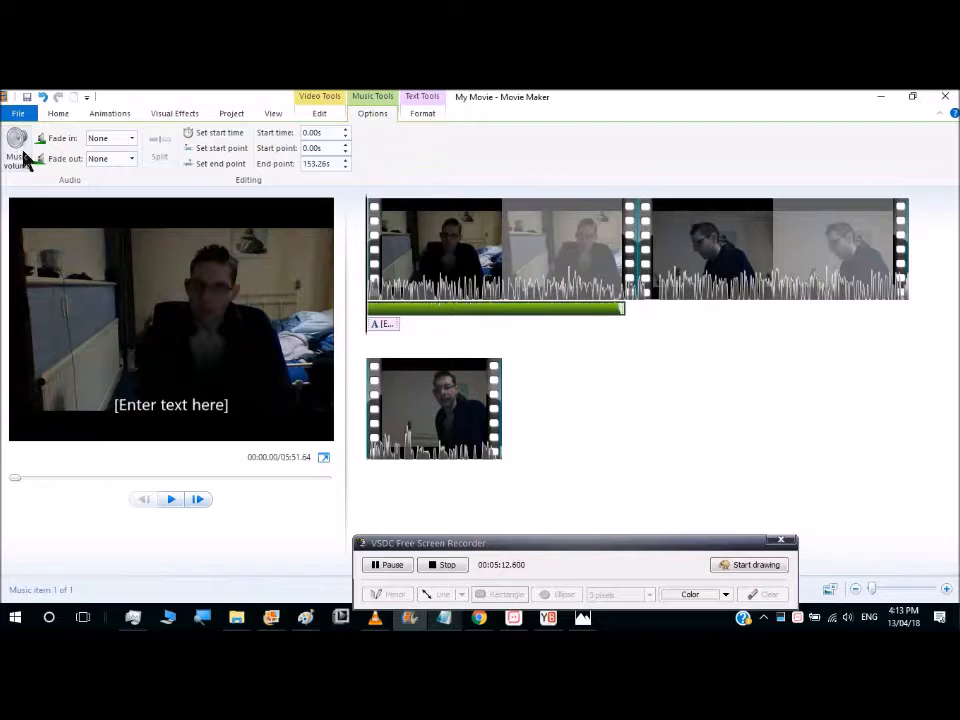
click(320, 114)
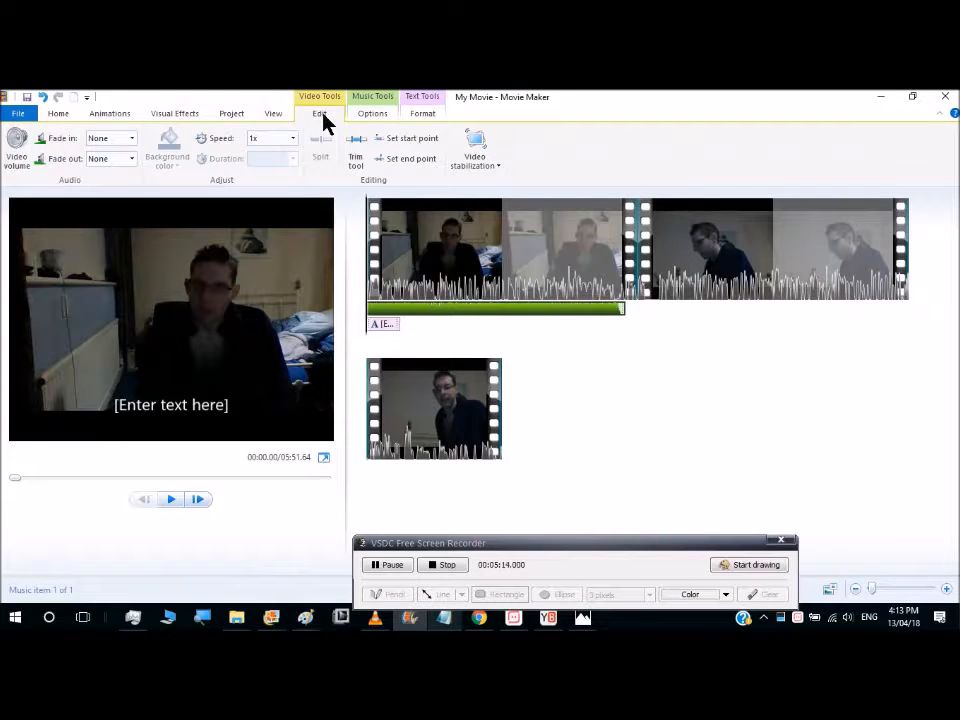
click(232, 114)
click(22, 158)
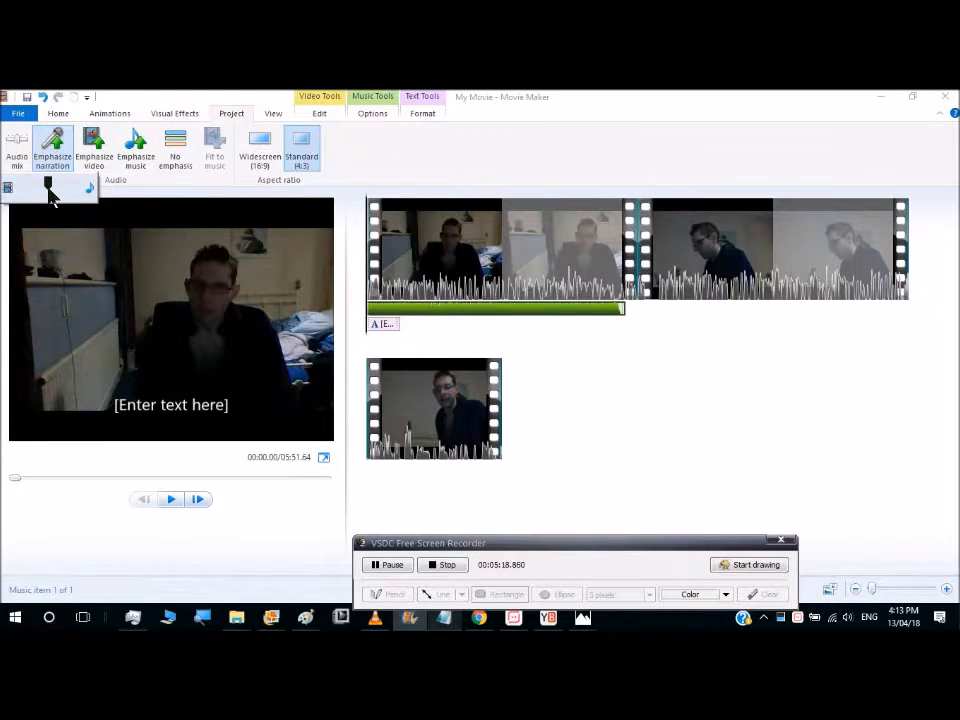
click(170, 499)
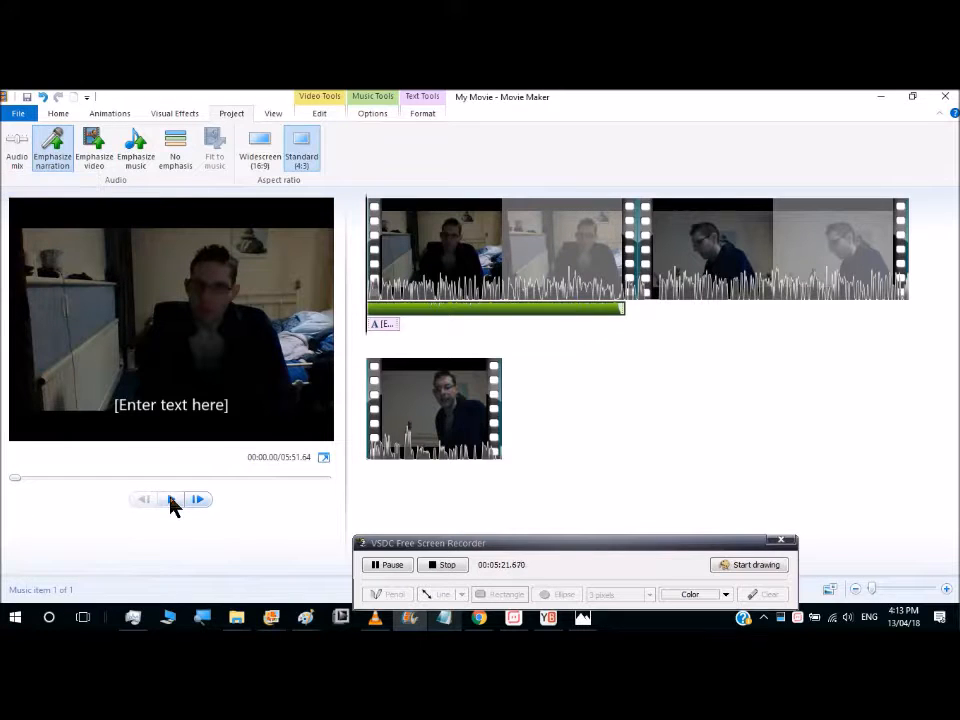
mouse_move(47, 184)
mouse_down()
mouse_move(18, 190)
mouse_move(28, 187)
mouse_up()
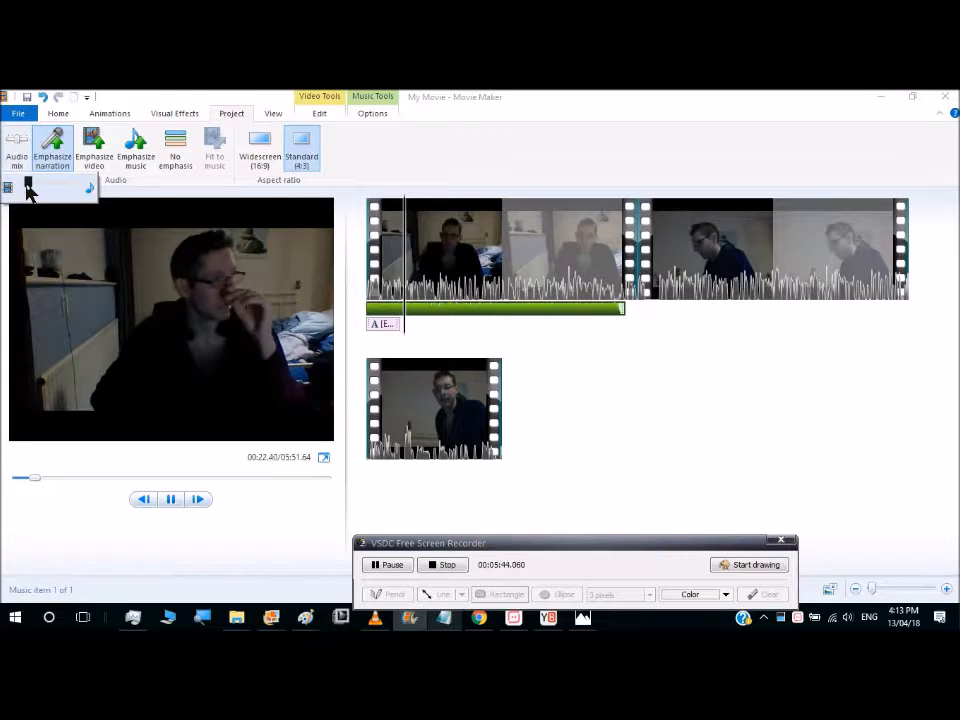
mouse_move(28, 190)
mouse_down()
mouse_move(79, 188)
mouse_move(47, 189)
mouse_up()
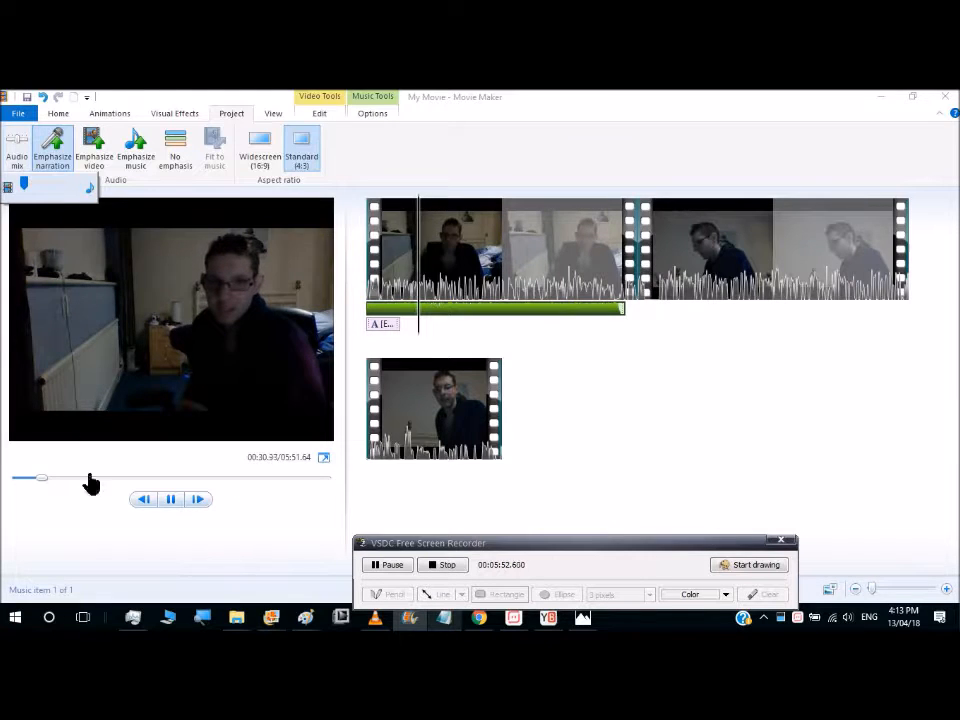
click(172, 500)
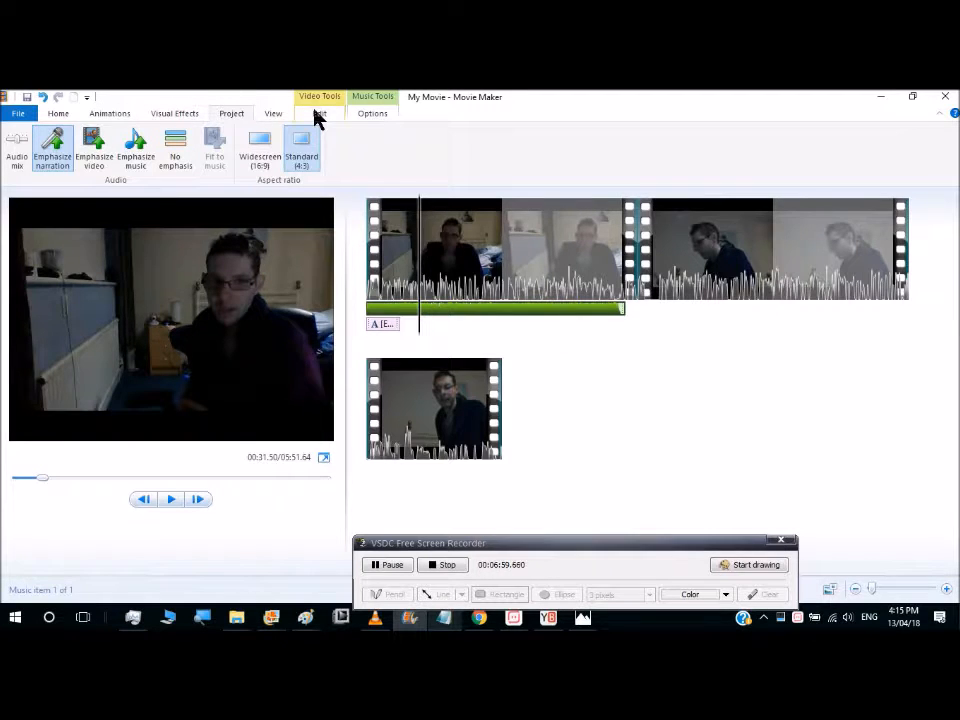
Select the caption at the start of the movie and widen its text box on the left side.
click(378, 325)
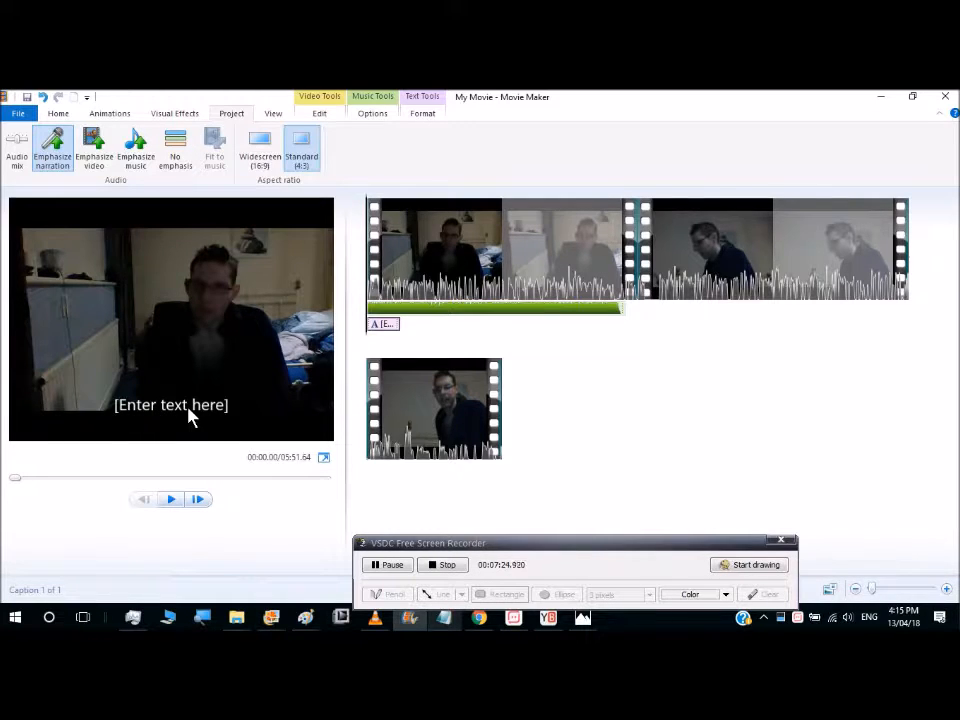
click(120, 412)
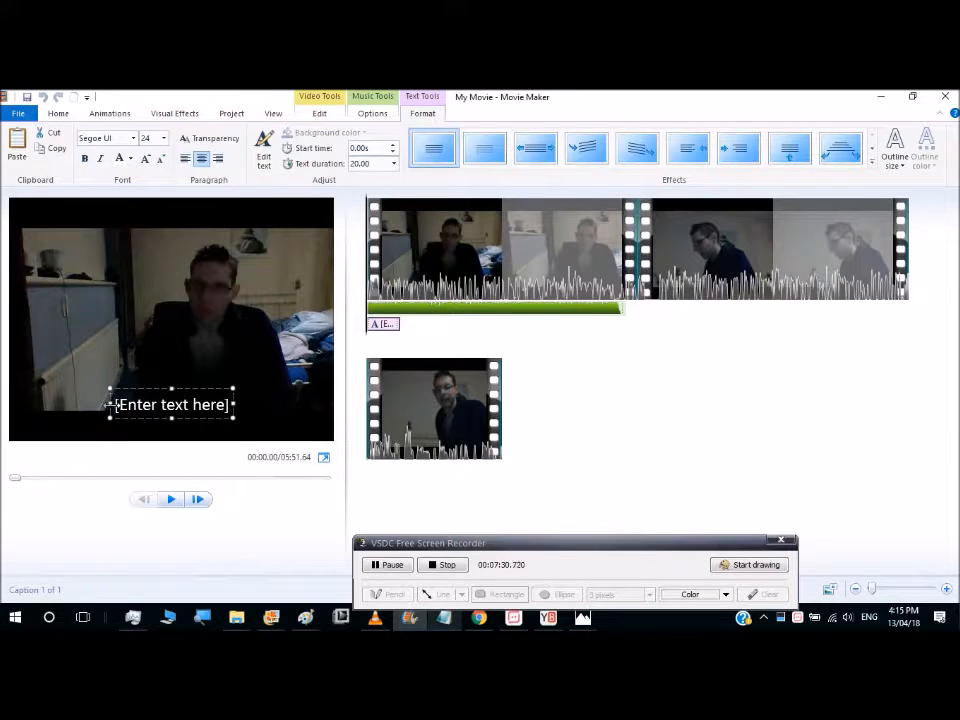
drag(112, 404, 87, 412)
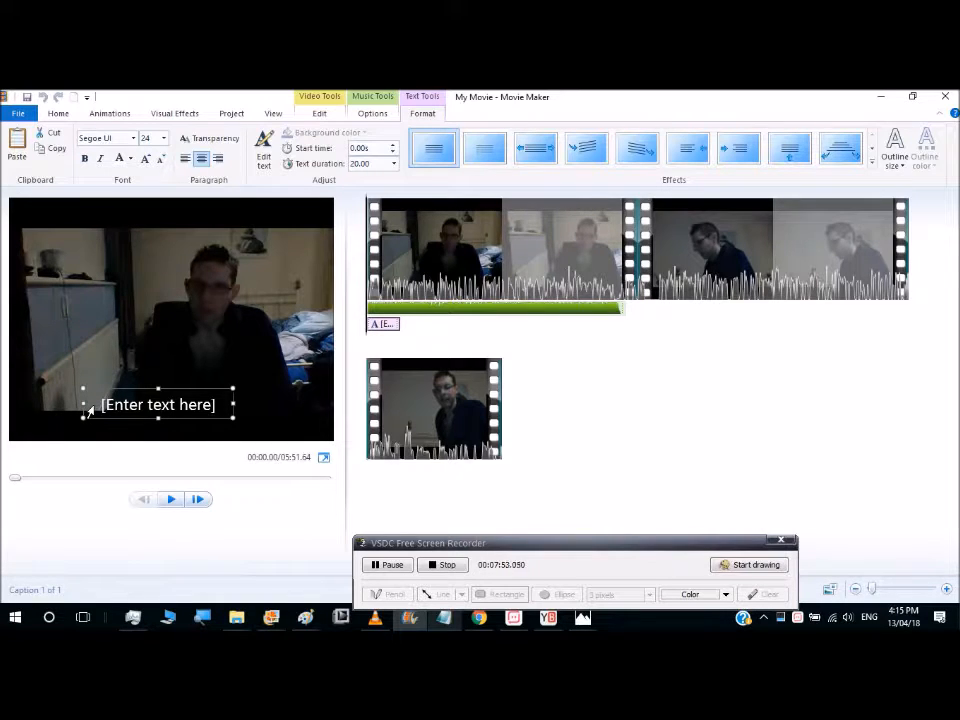
Select the caption's placeholder text and make it bold and italic.
click(89, 410)
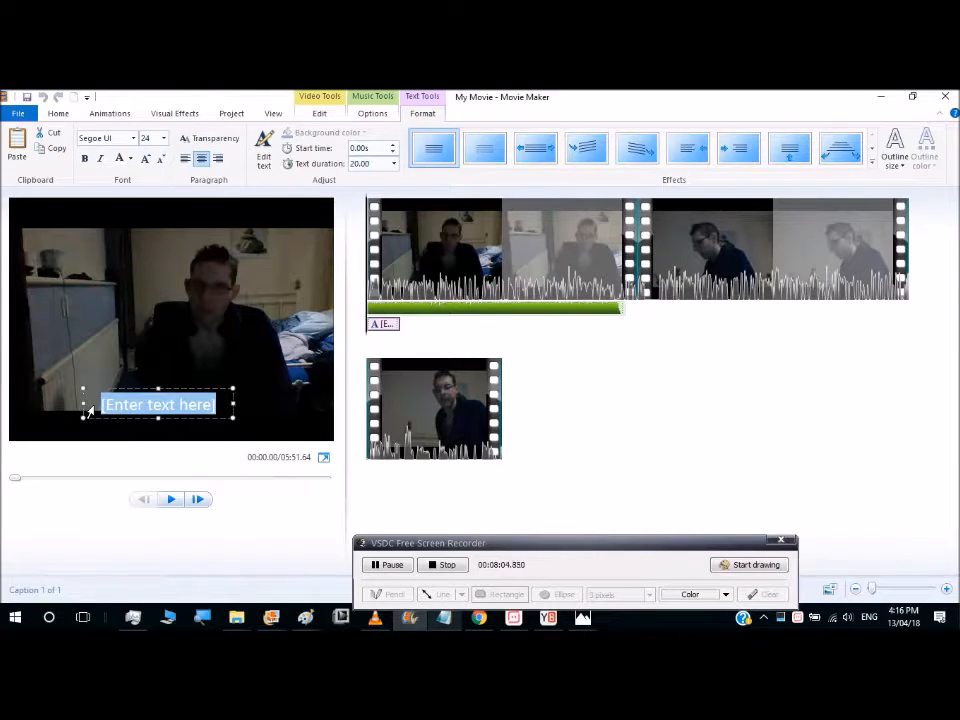
click(85, 160)
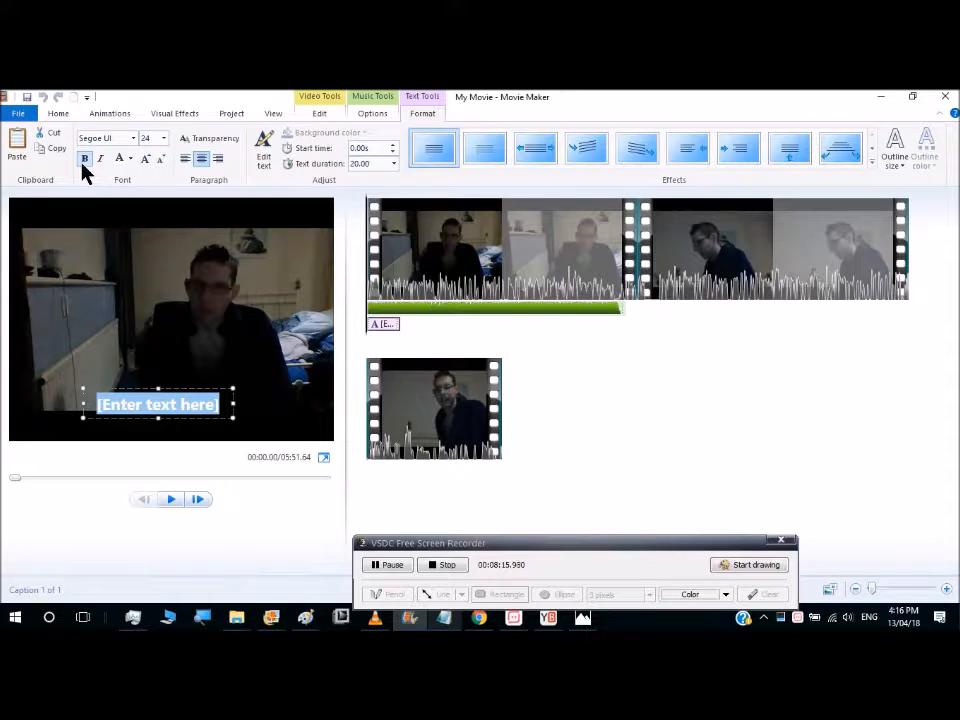
click(99, 160)
click(130, 160)
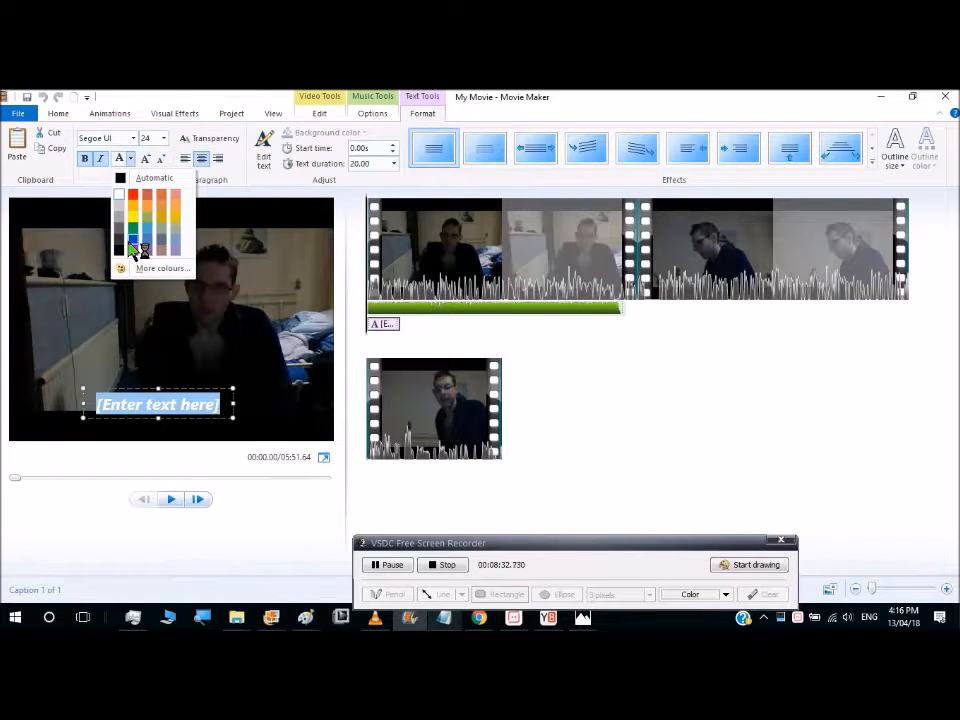
Set the caption's font size to 26 and its text colour to blue.
click(148, 163)
click(147, 162)
click(147, 162)
click(147, 162)
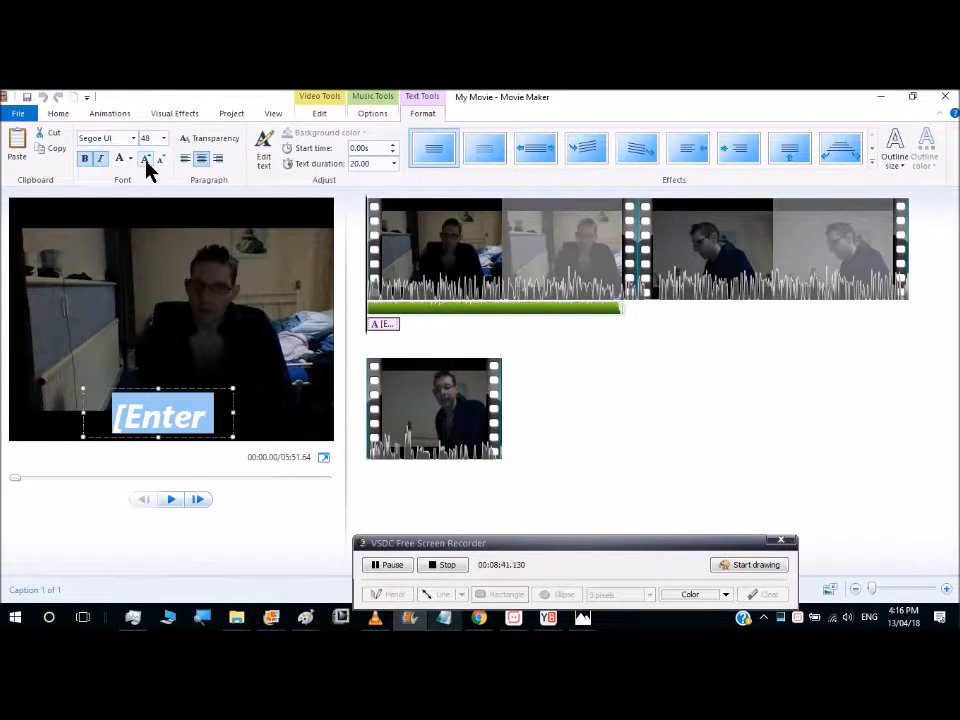
click(160, 161)
click(160, 161)
click(160, 161)
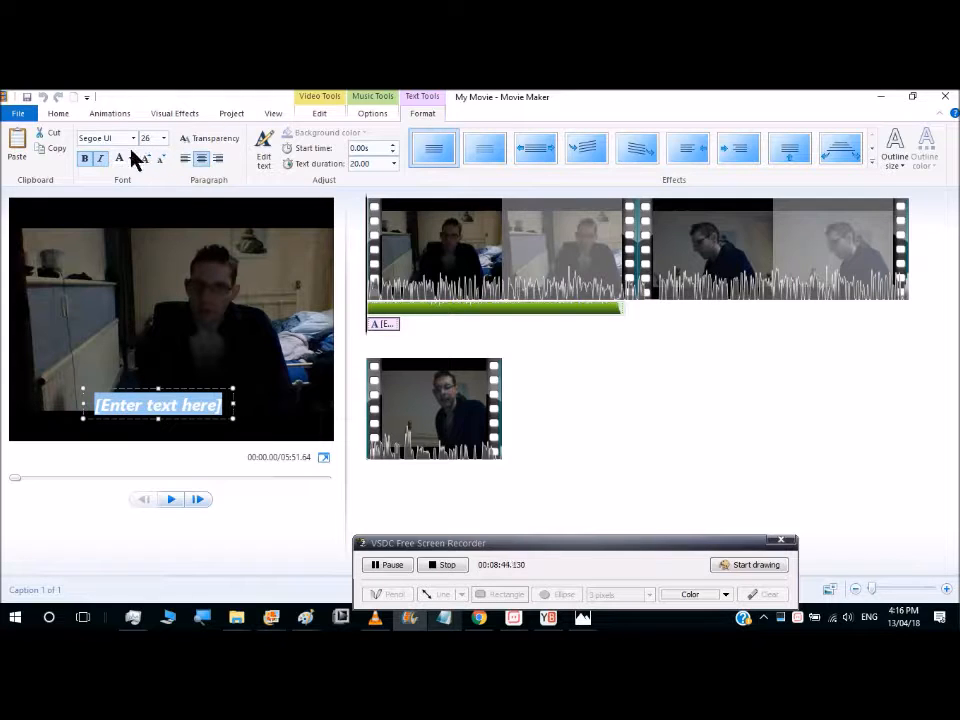
click(130, 160)
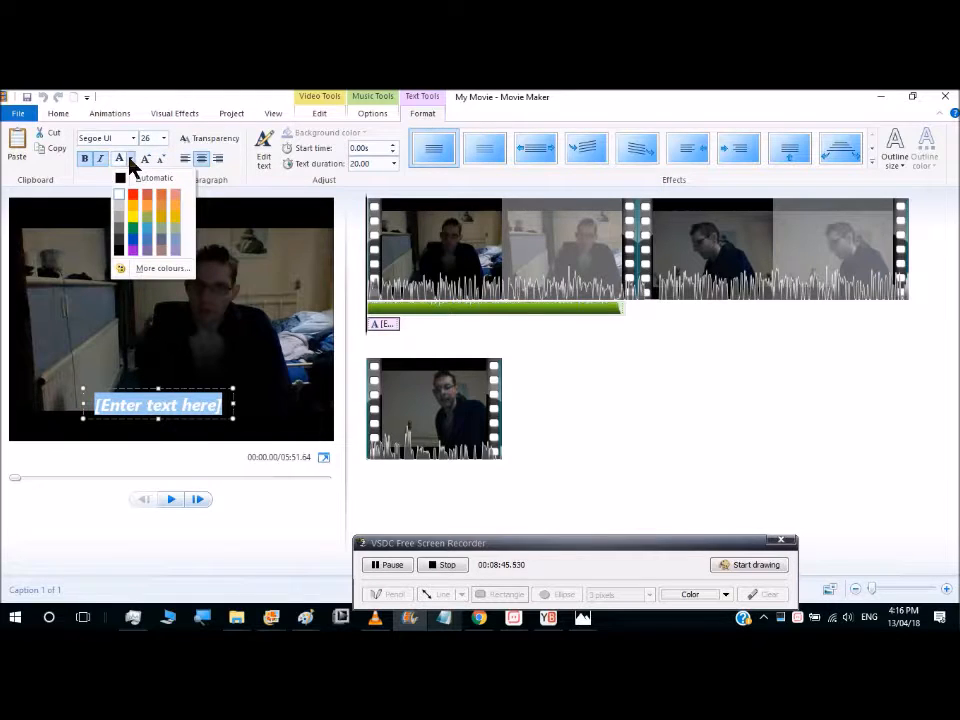
click(134, 247)
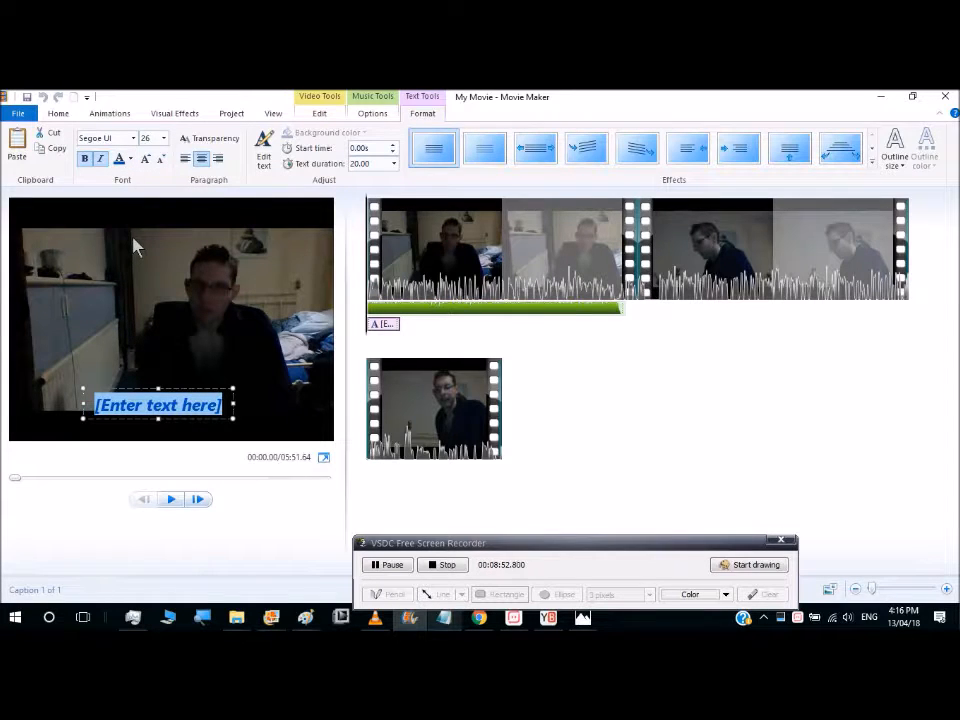
Try green, light blue and black as the caption's text colour.
click(130, 160)
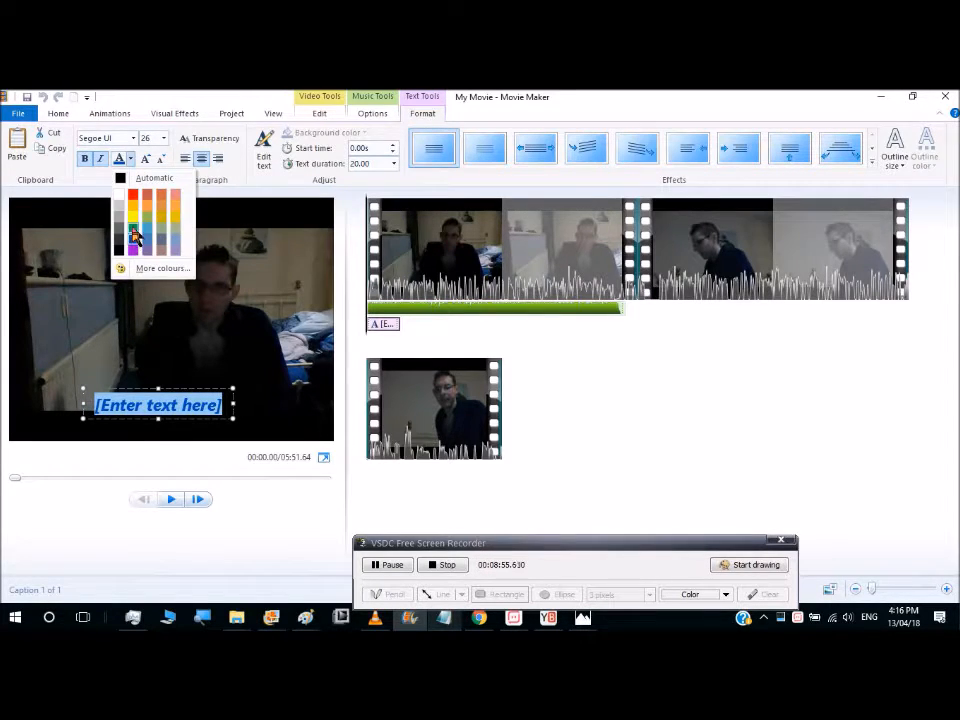
click(134, 236)
click(131, 160)
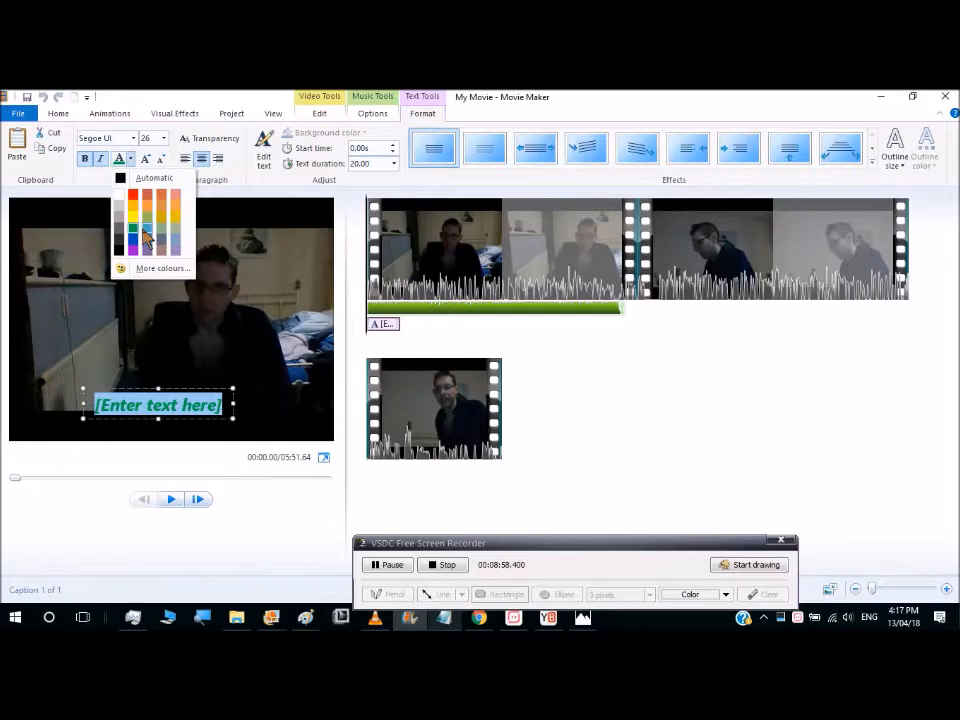
click(145, 235)
click(129, 162)
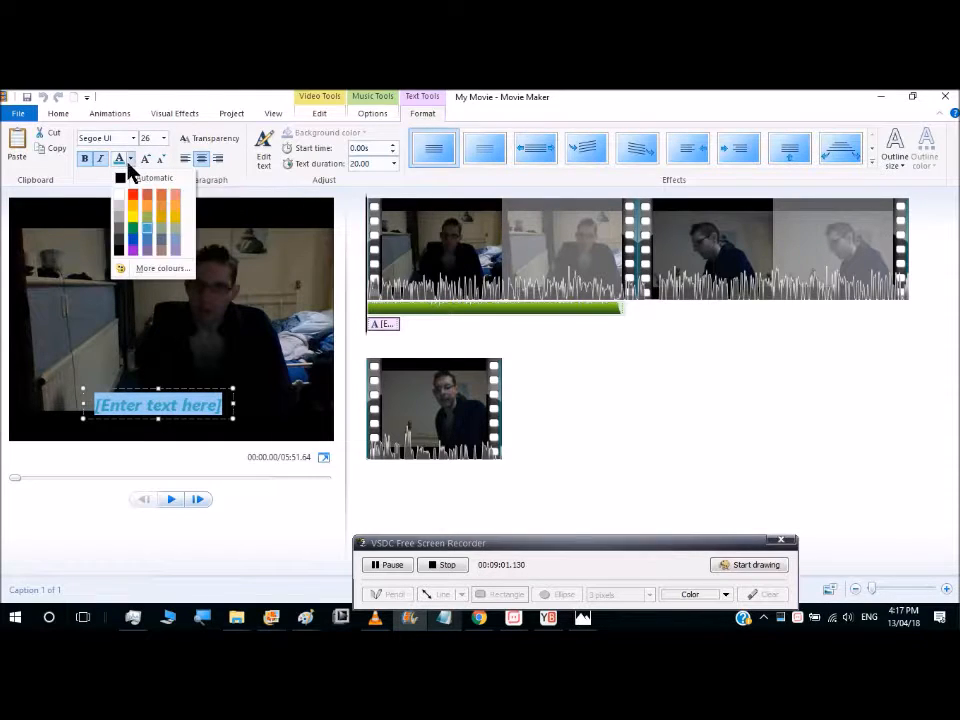
click(120, 250)
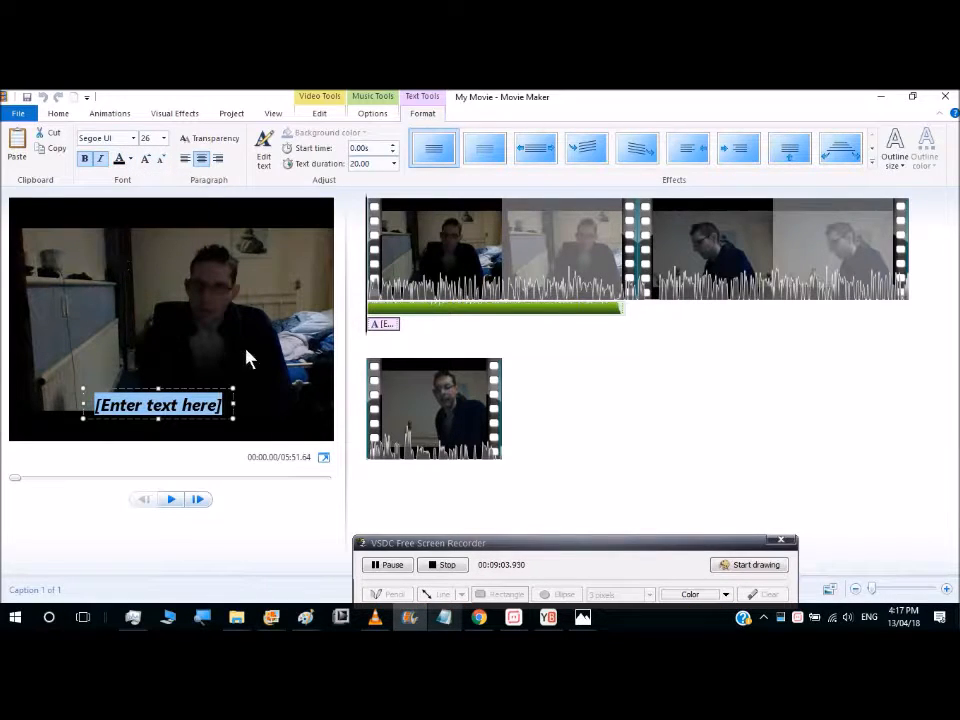
click(266, 405)
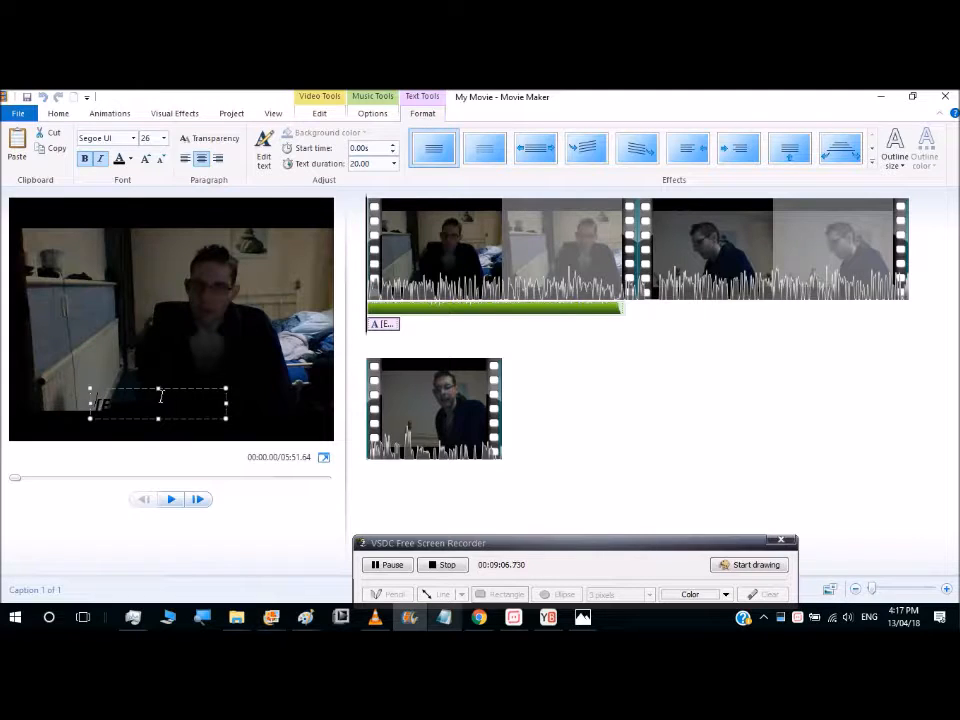
Set the caption's text colour to white and move the caption down to the lower edge of the frame.
click(130, 160)
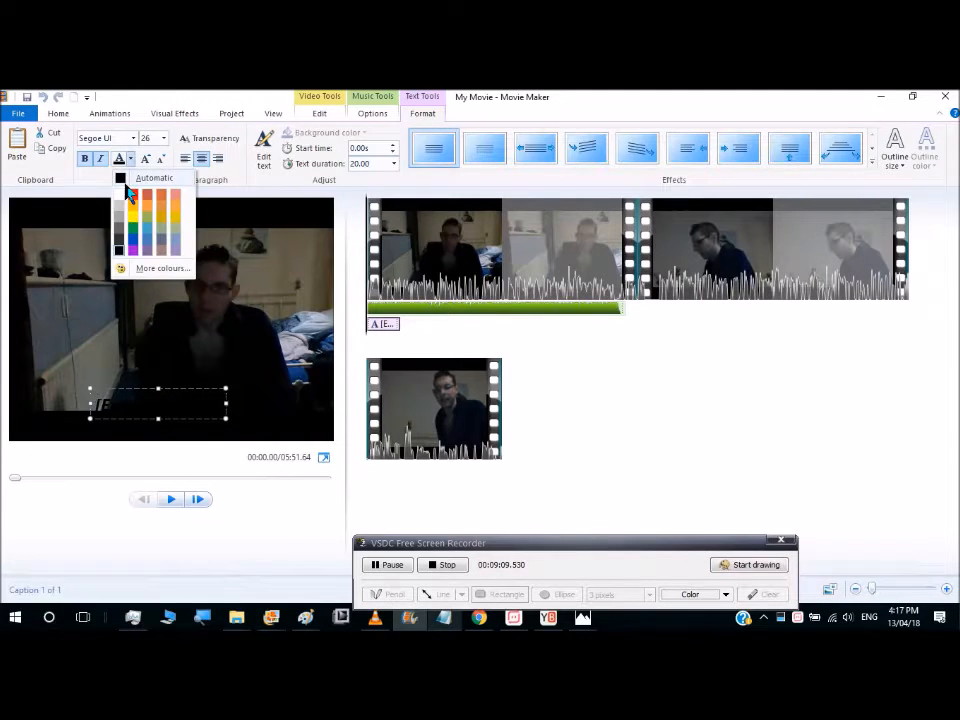
click(121, 191)
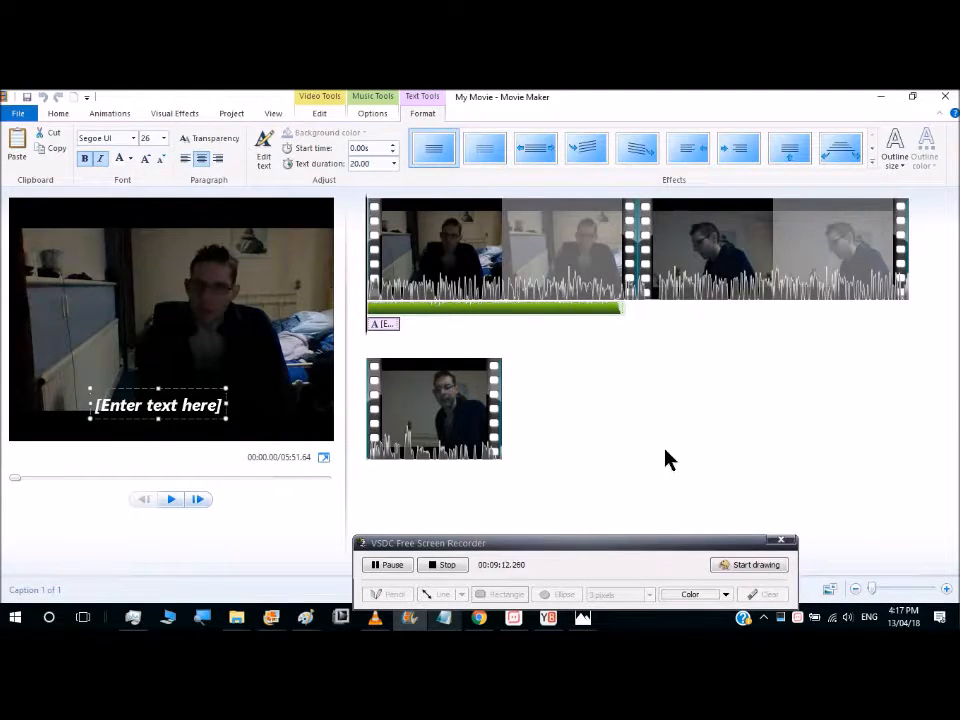
drag(200, 405, 208, 449)
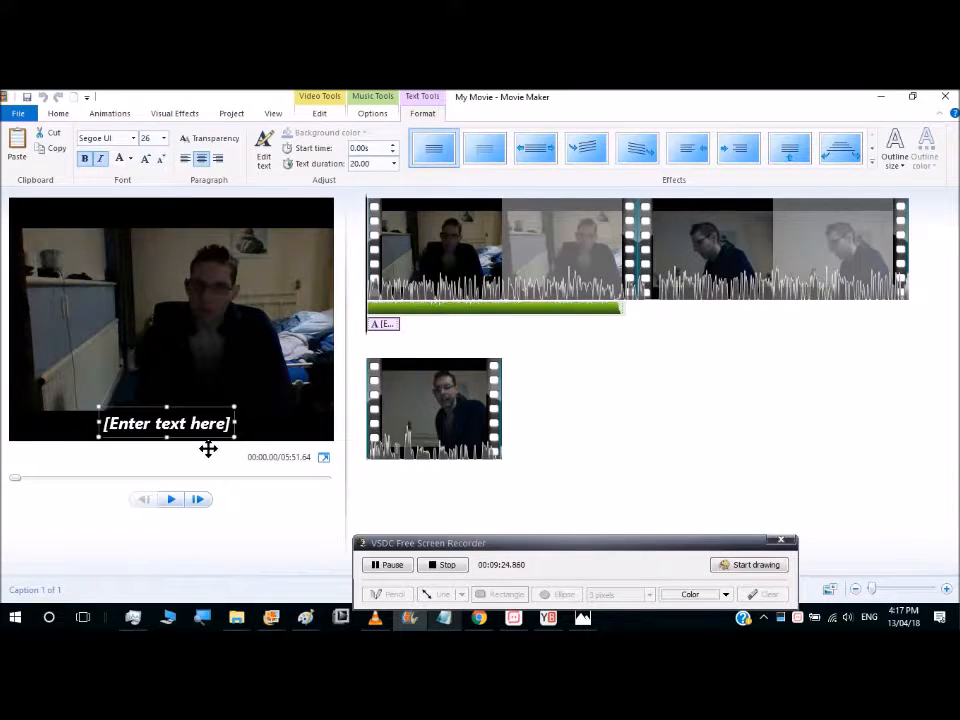
Remove the caption and the music track from the movie.
right_click(391, 335)
click(405, 400)
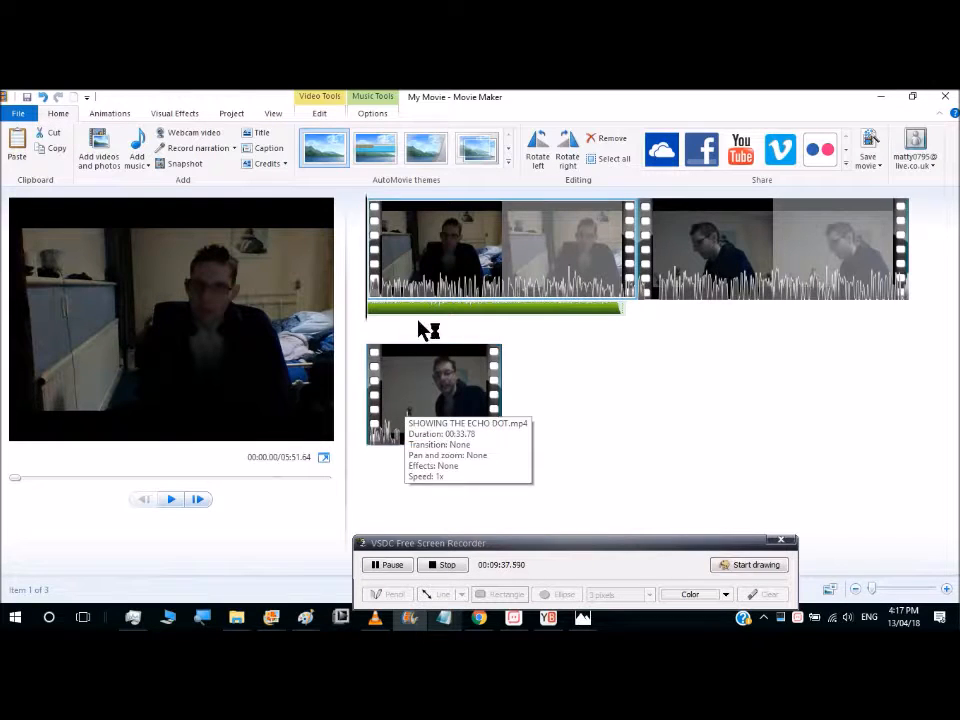
right_click(422, 316)
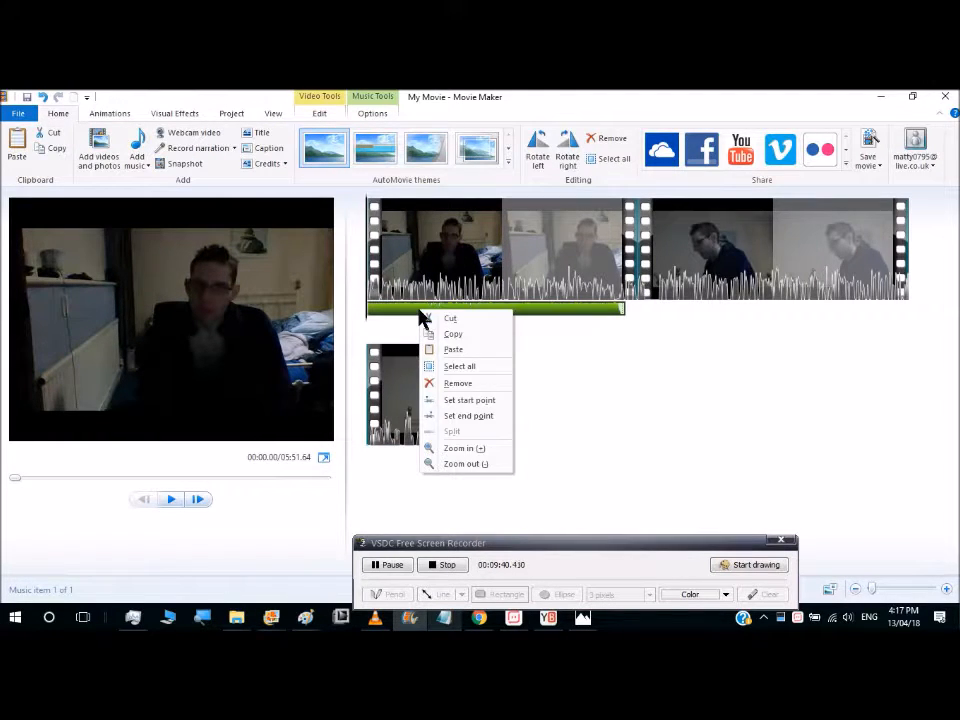
click(448, 383)
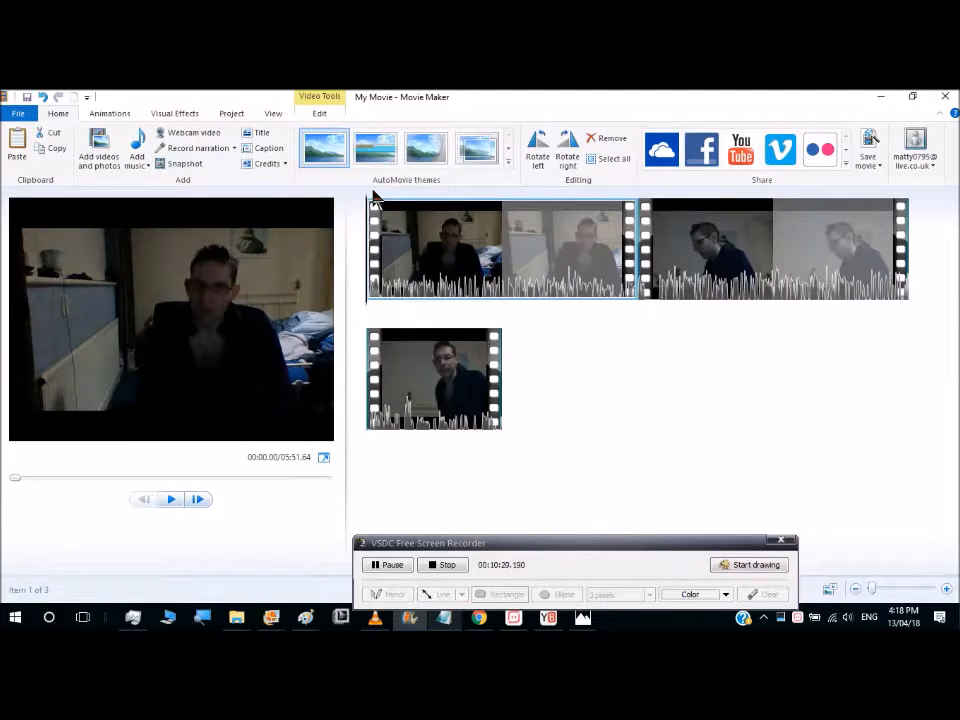
Select the second clip and preview the Blur - through black transition on it.
click(125, 116)
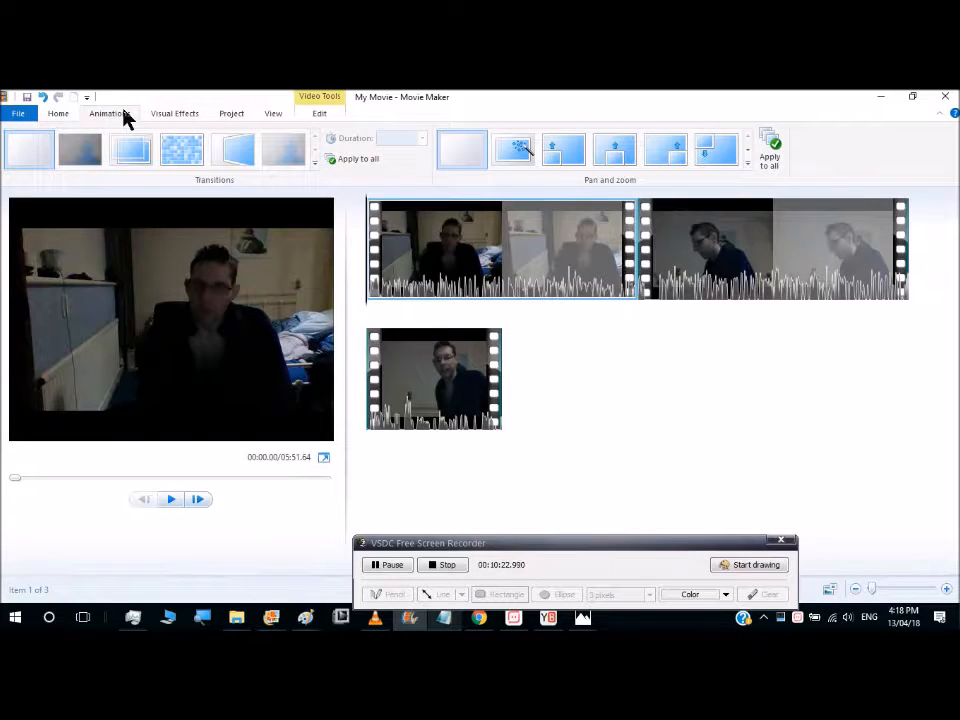
click(688, 289)
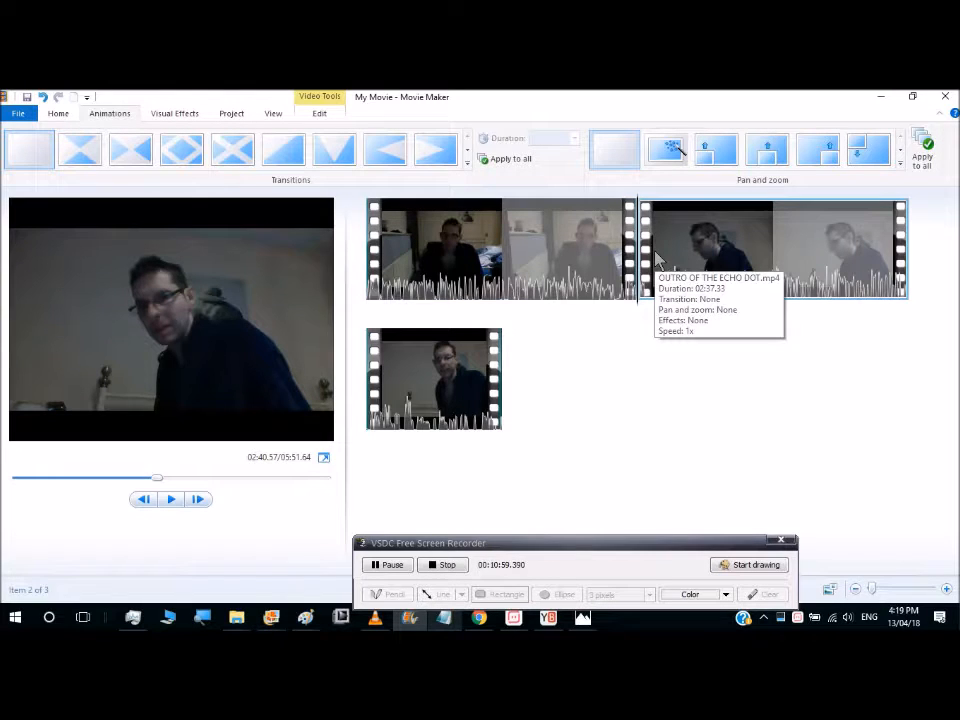
click(465, 151)
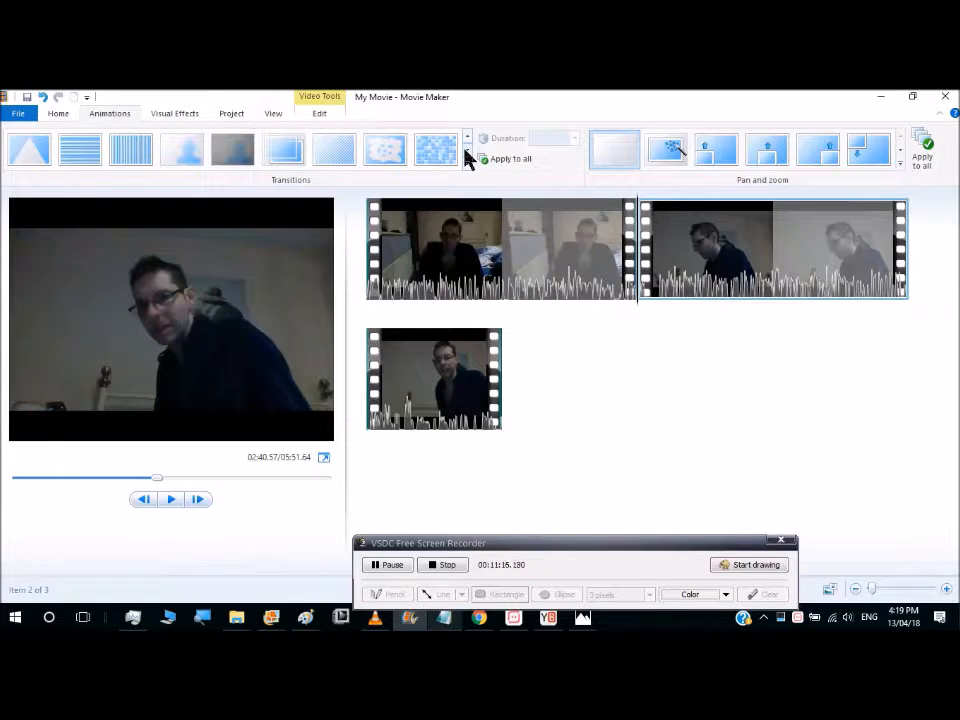
click(240, 150)
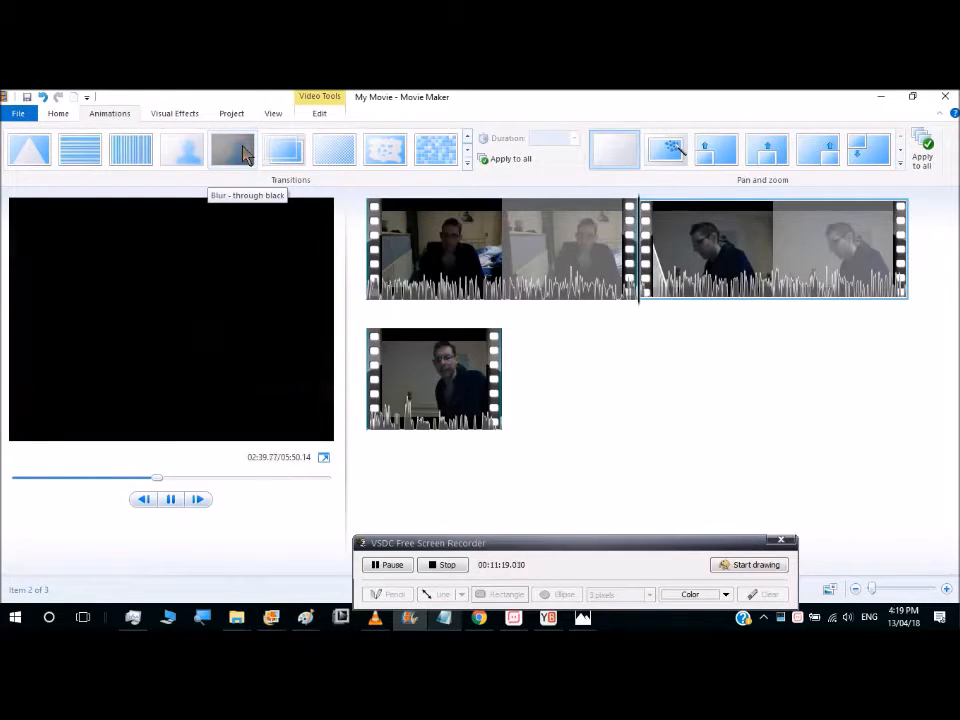
Look through the remaining transitions for the second clip and return to the dissolves.
click(466, 151)
click(466, 151)
click(466, 151)
click(466, 151)
click(466, 151)
click(466, 136)
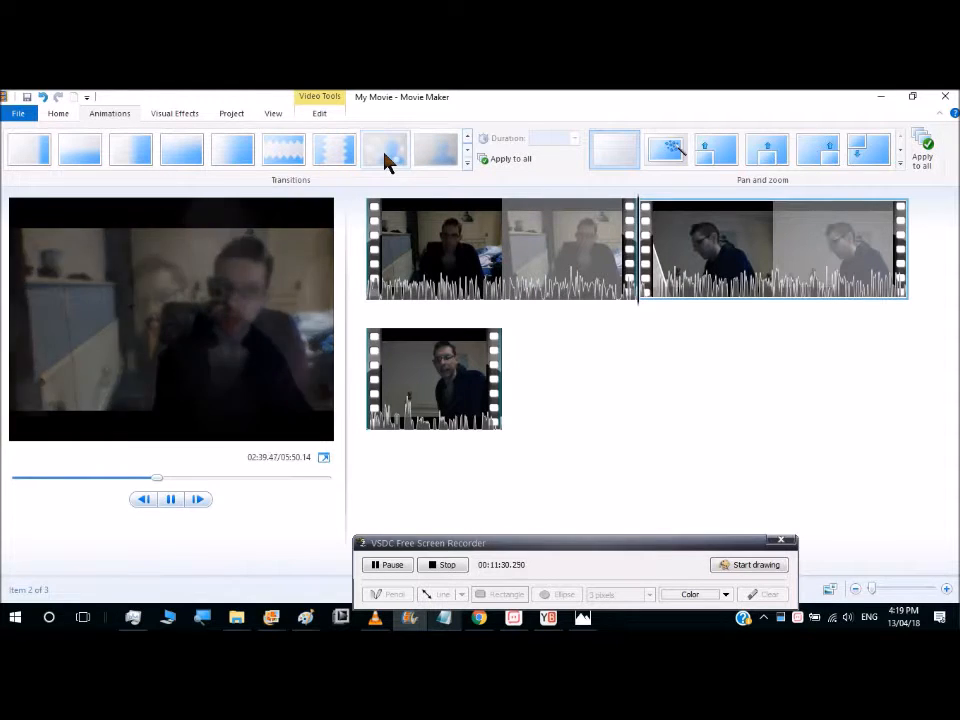
click(467, 138)
click(467, 138)
click(467, 138)
click(467, 150)
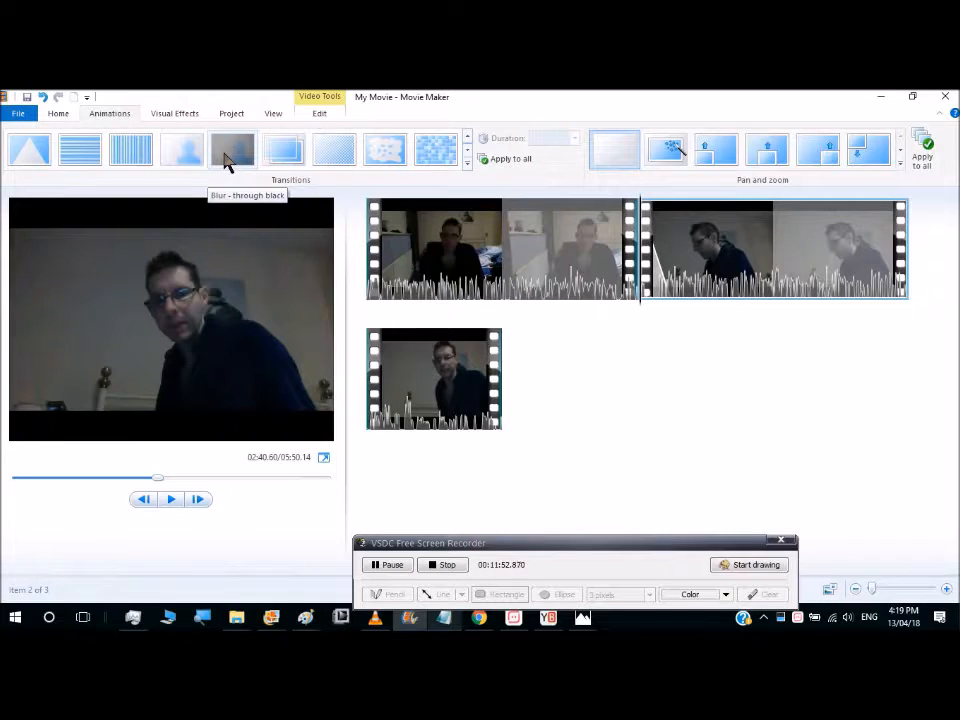
Apply the Blur - through black transition to the second and third clips.
click(226, 160)
click(407, 386)
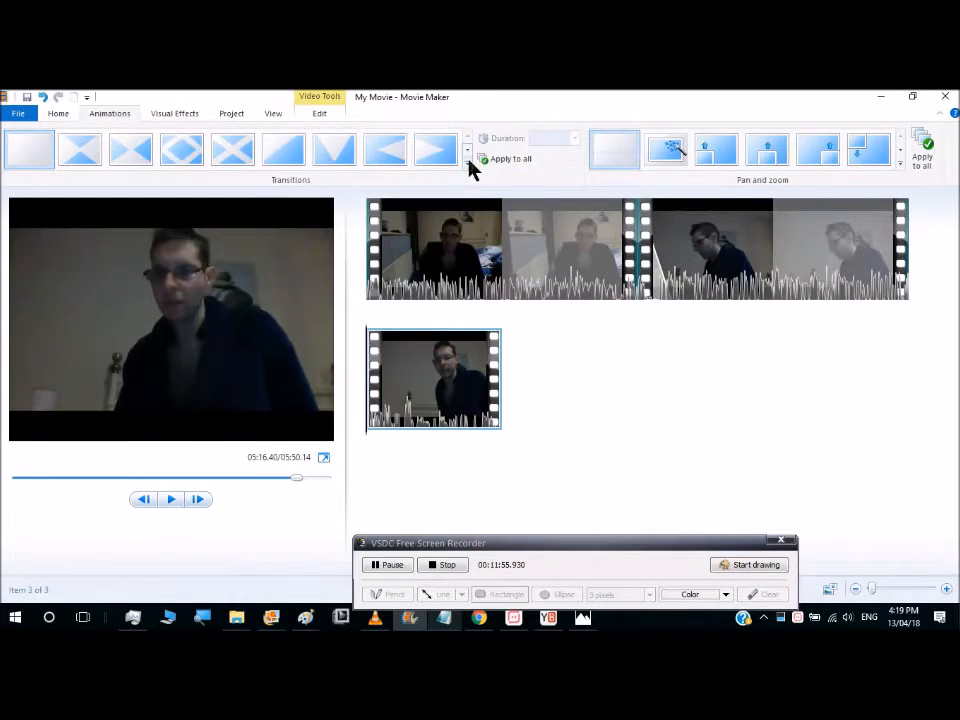
click(468, 154)
click(234, 153)
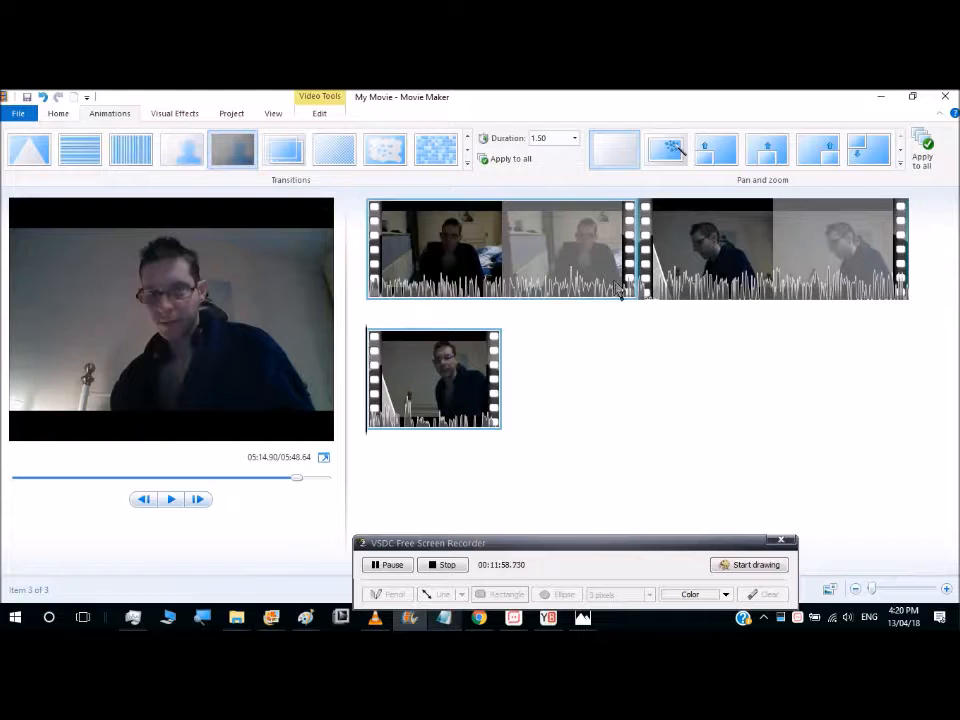
Play the movie across the join between the first and second clips to check the transition.
click(503, 292)
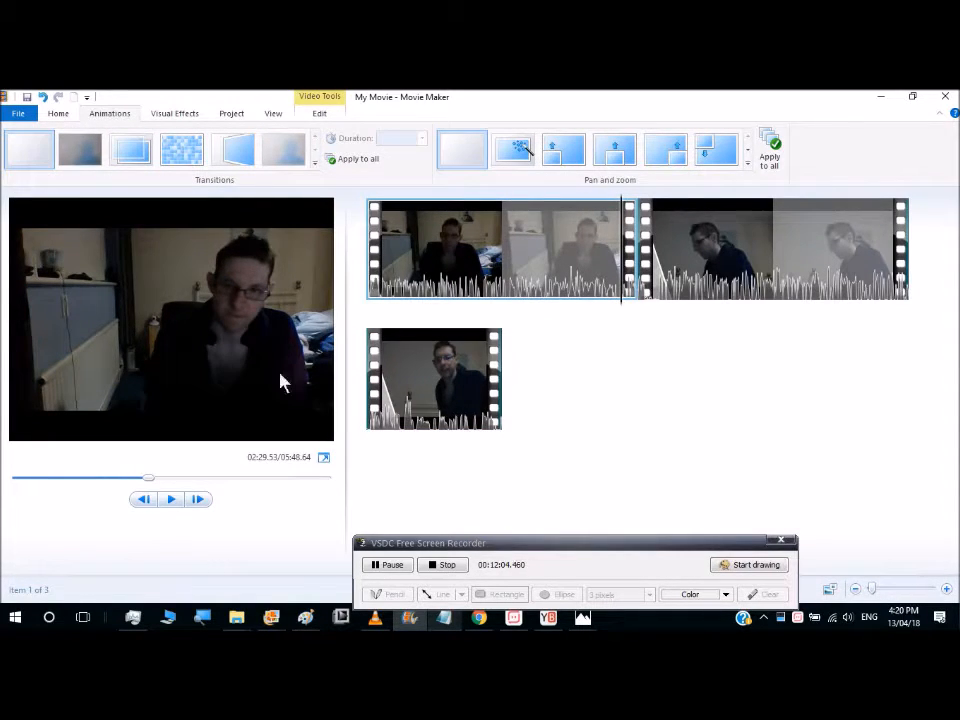
click(172, 502)
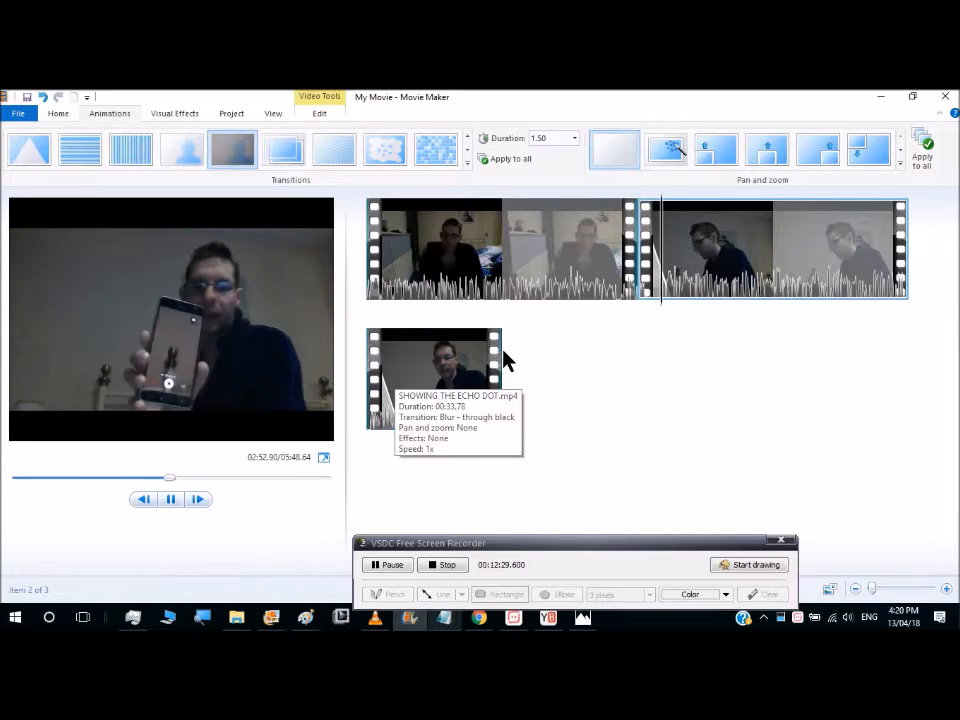
click(648, 279)
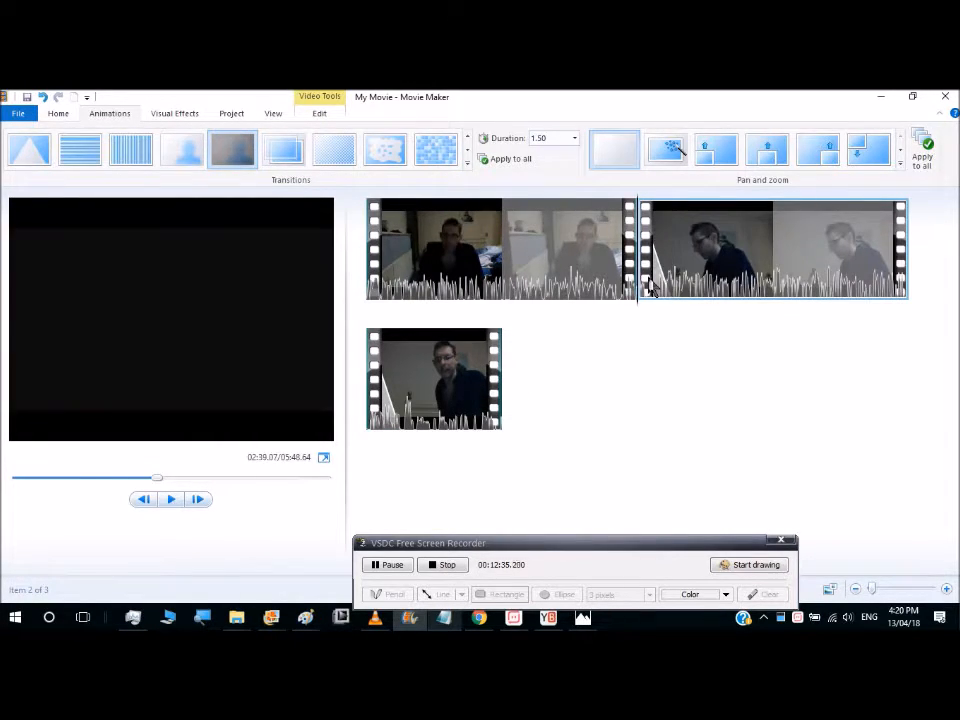
click(170, 500)
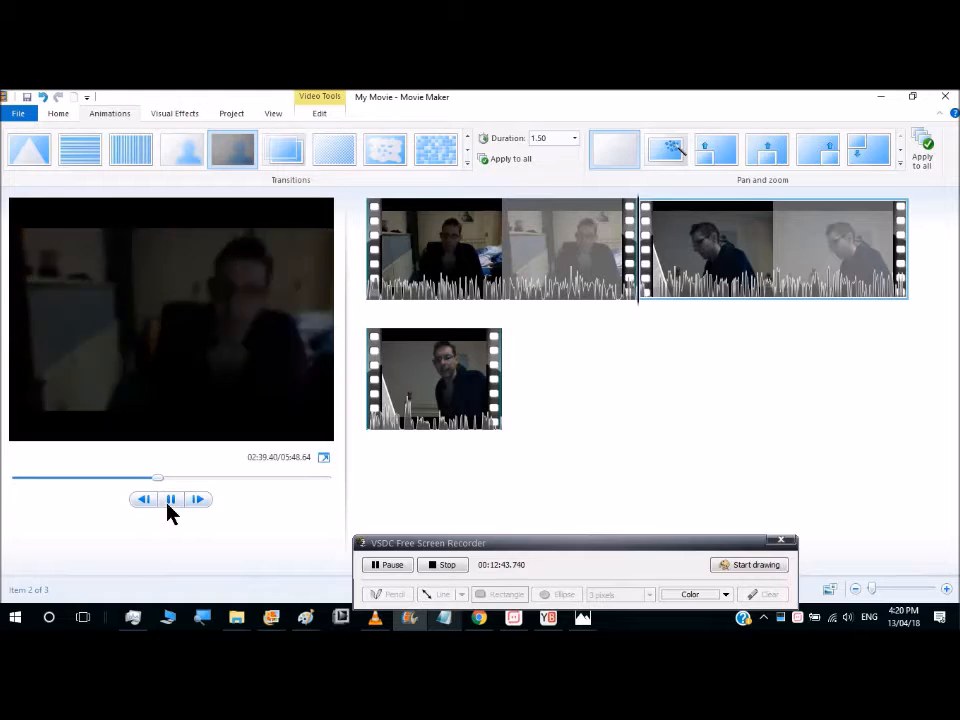
click(170, 500)
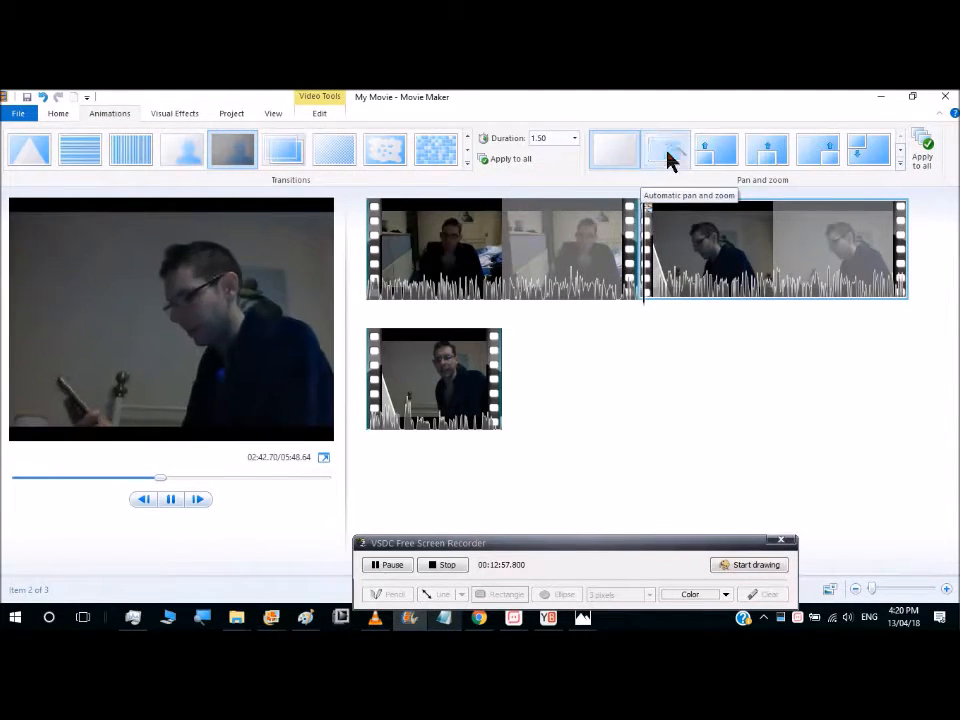
Try automatic pan and zoom on all clips, playing the first clip before removing the effect.
click(668, 155)
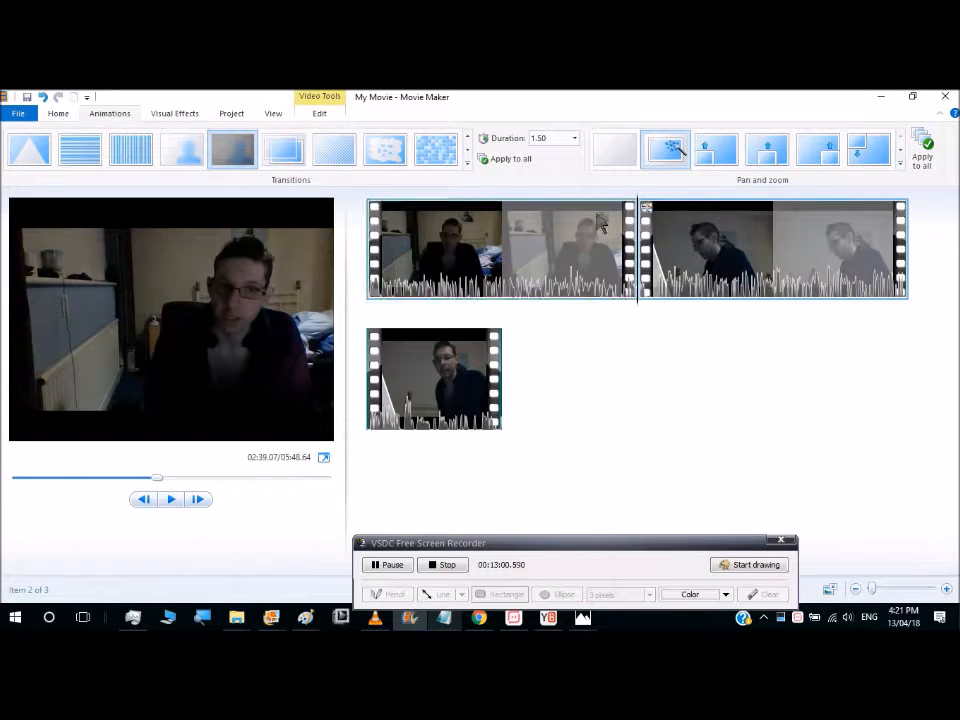
click(564, 280)
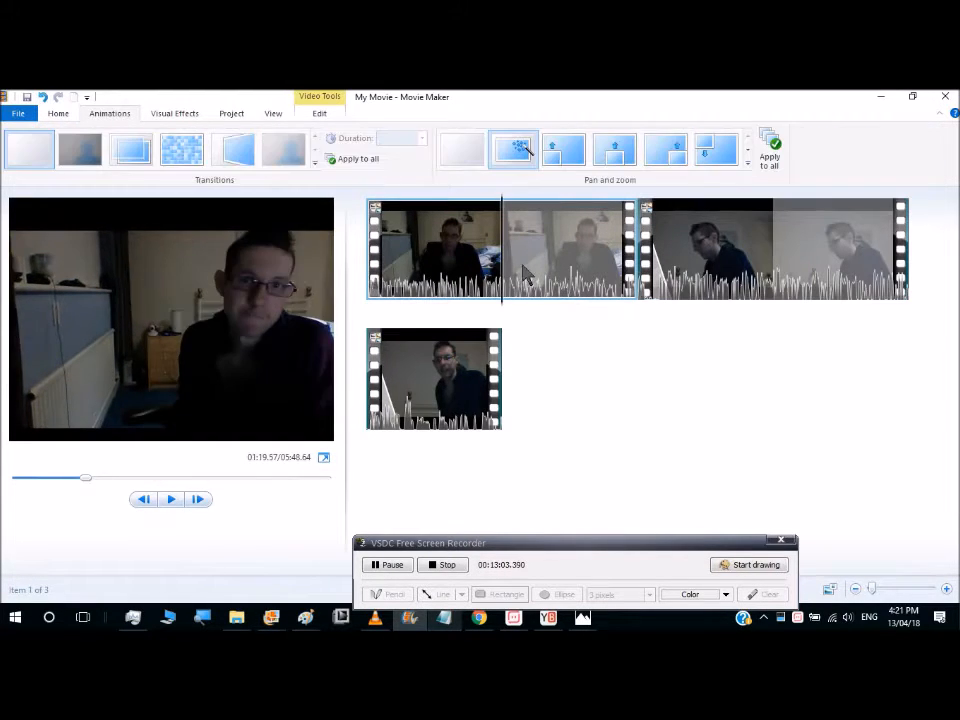
click(420, 250)
click(173, 502)
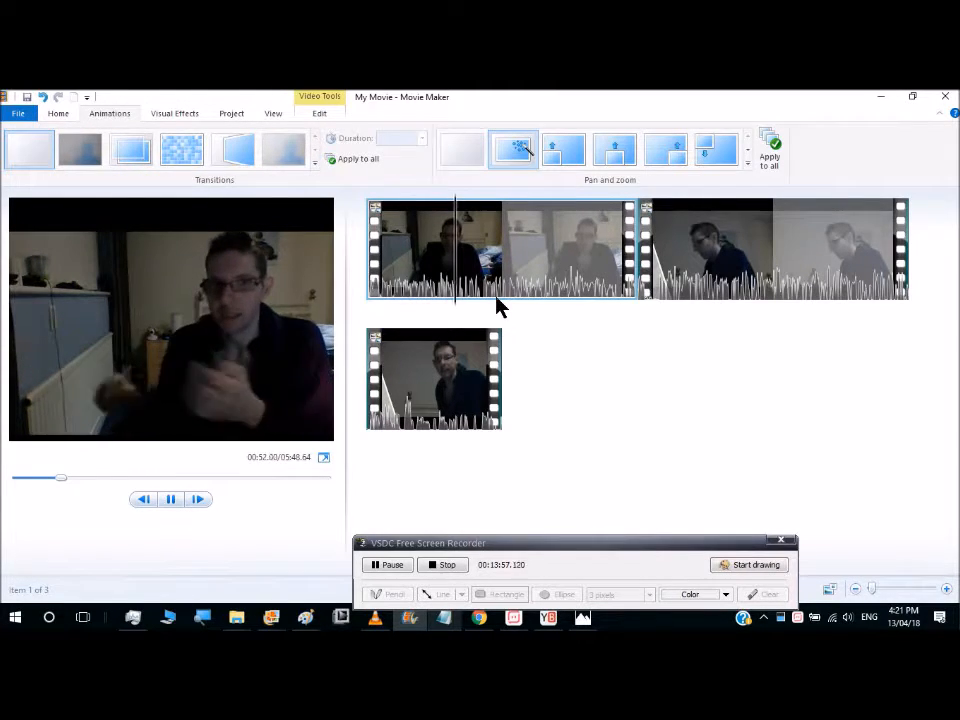
click(463, 148)
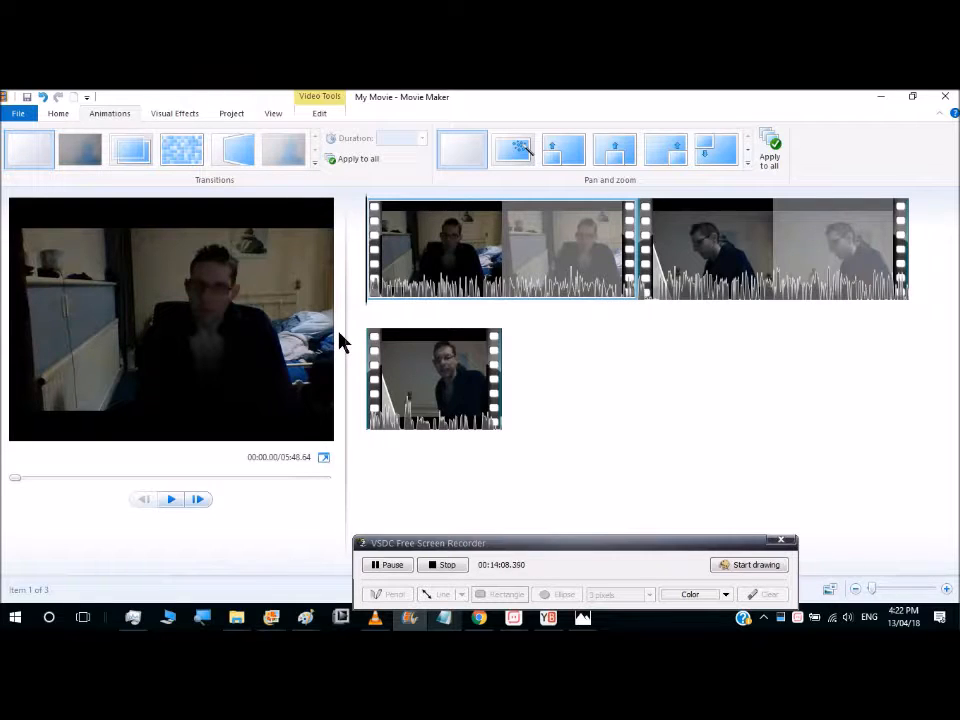
Try automatic pan and zoom on the third clip, playing it before removing the effect.
click(461, 375)
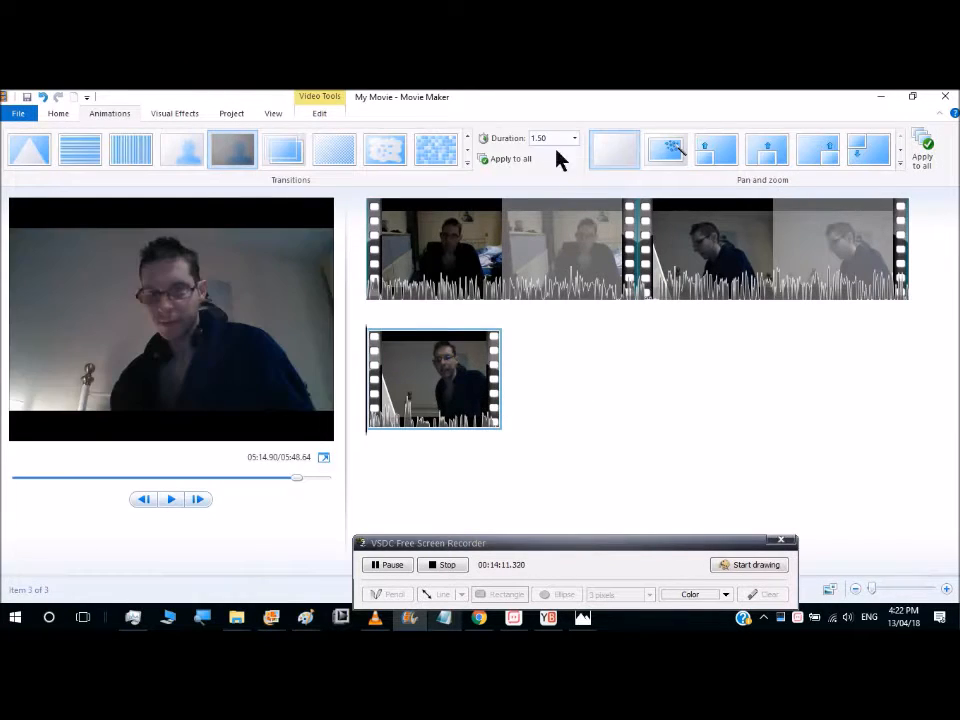
click(656, 152)
click(165, 502)
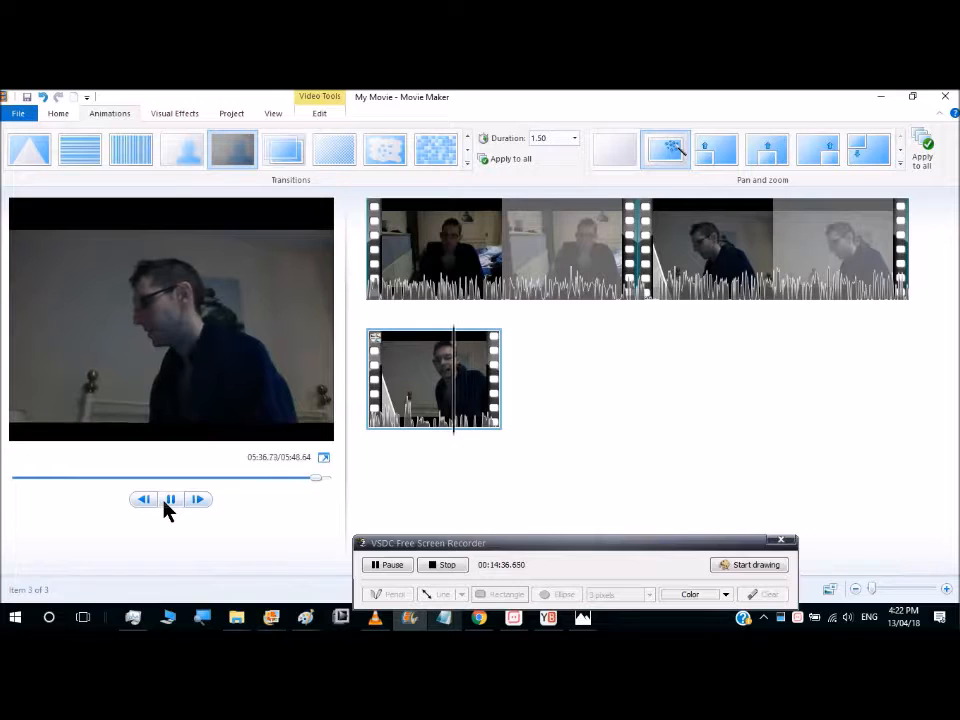
click(167, 502)
click(614, 158)
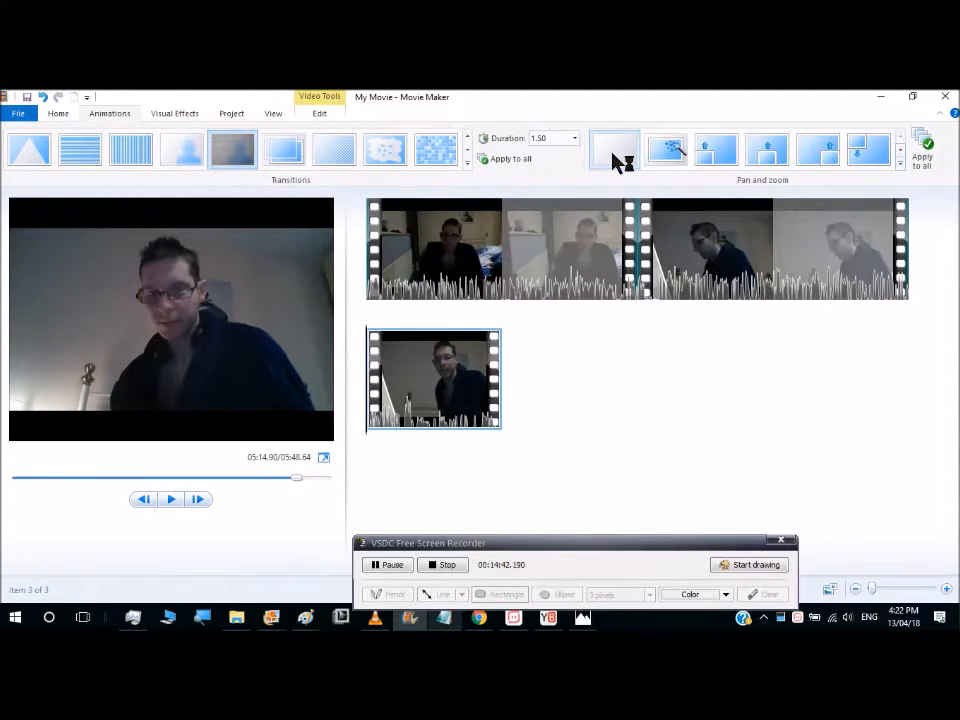
Remove the transition from the third clip and from the second clip by setting both to None.
click(467, 138)
click(30, 148)
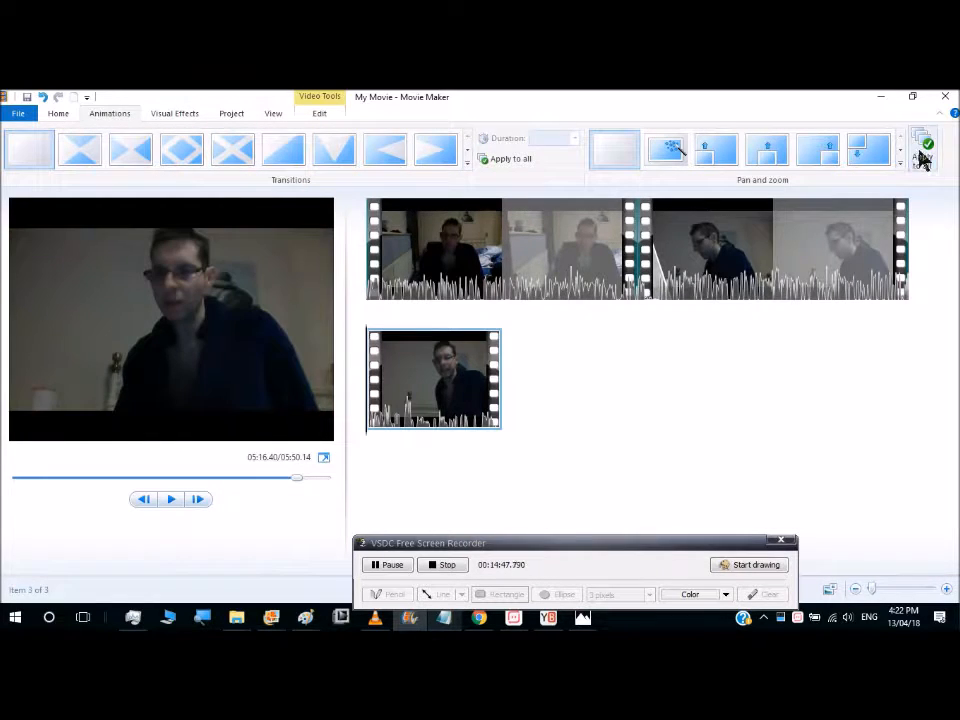
click(710, 250)
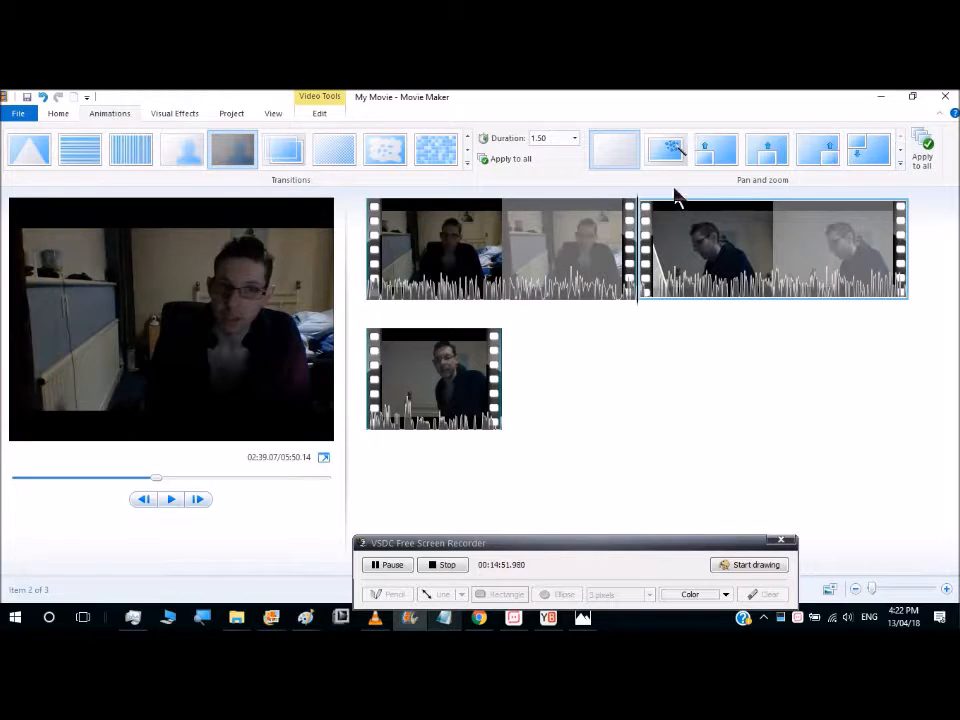
click(466, 161)
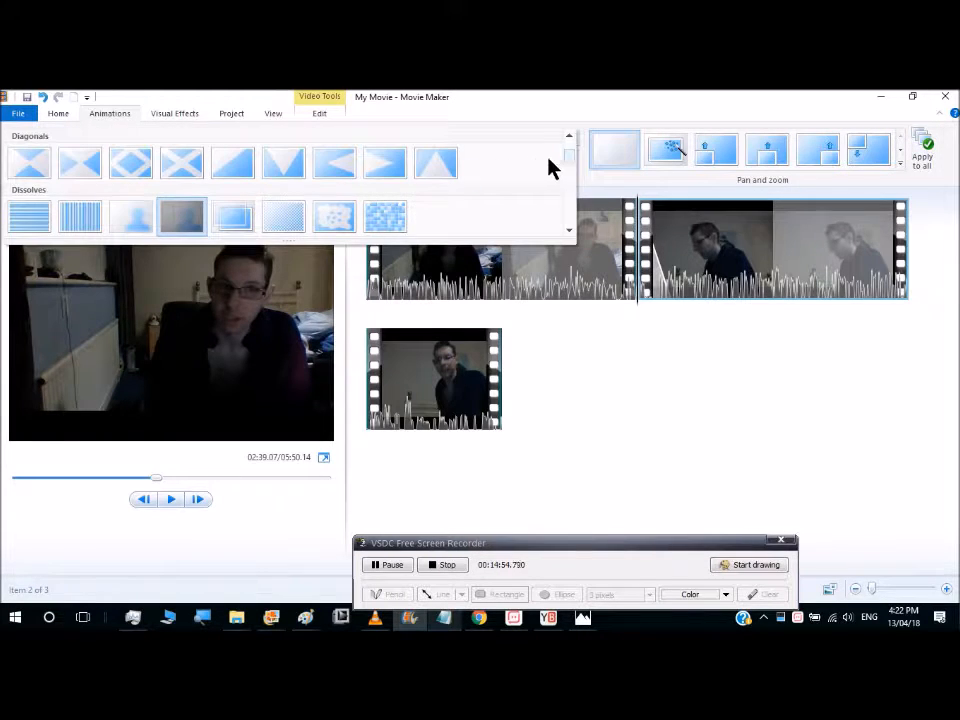
click(569, 137)
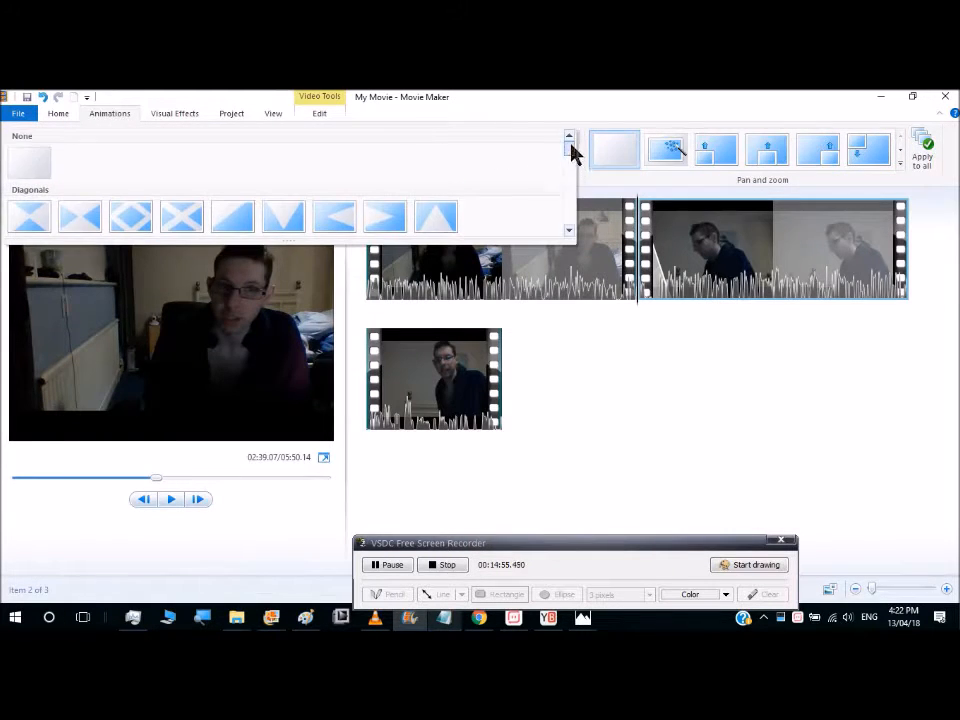
click(30, 165)
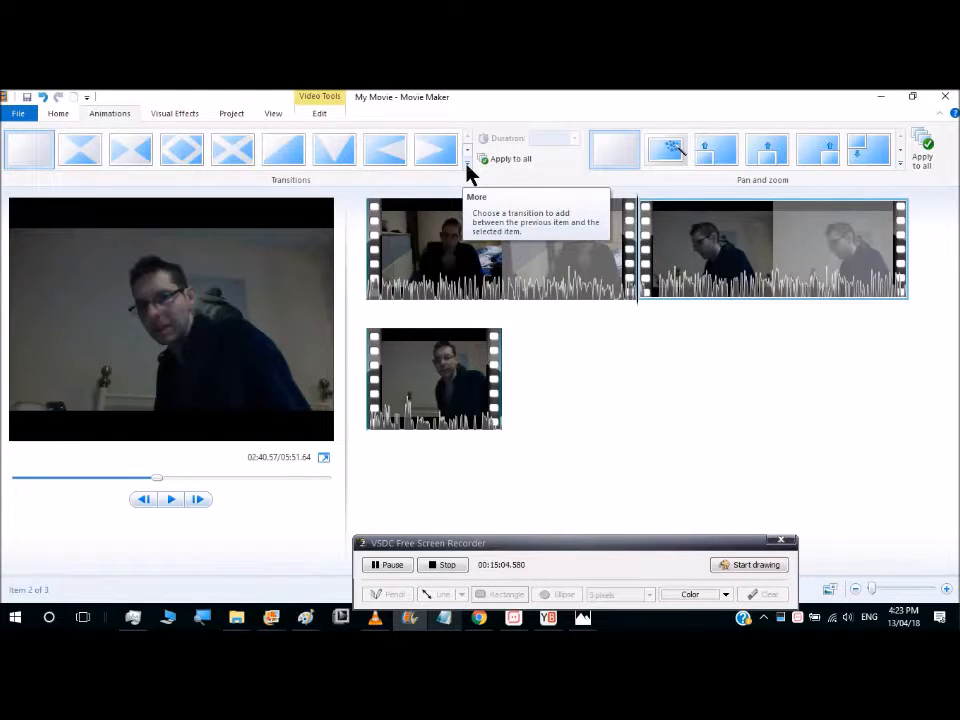
click(446, 569)
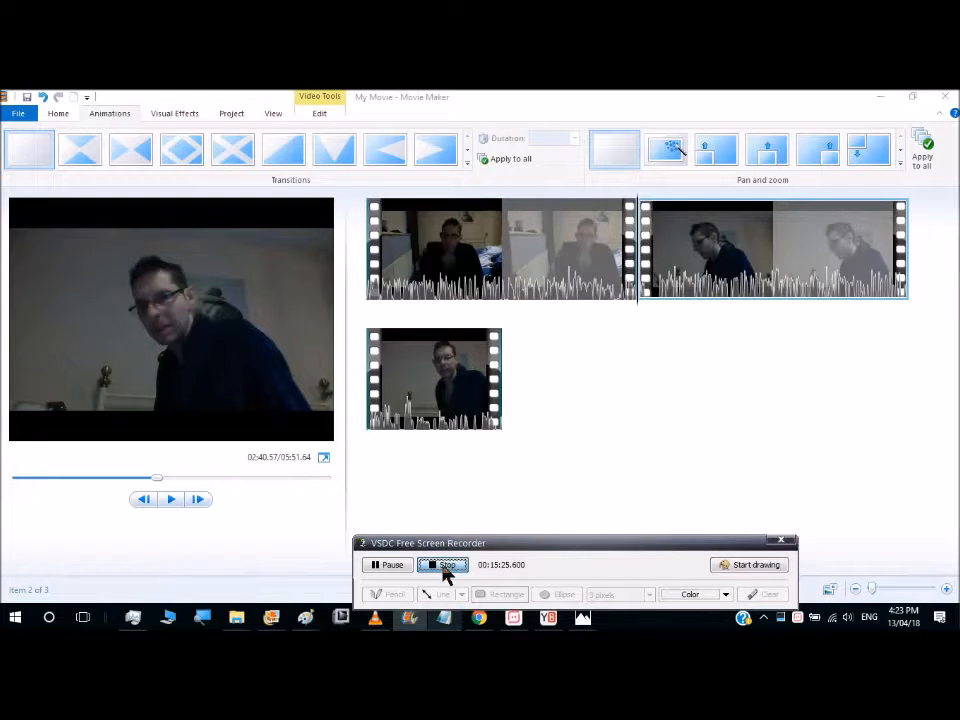
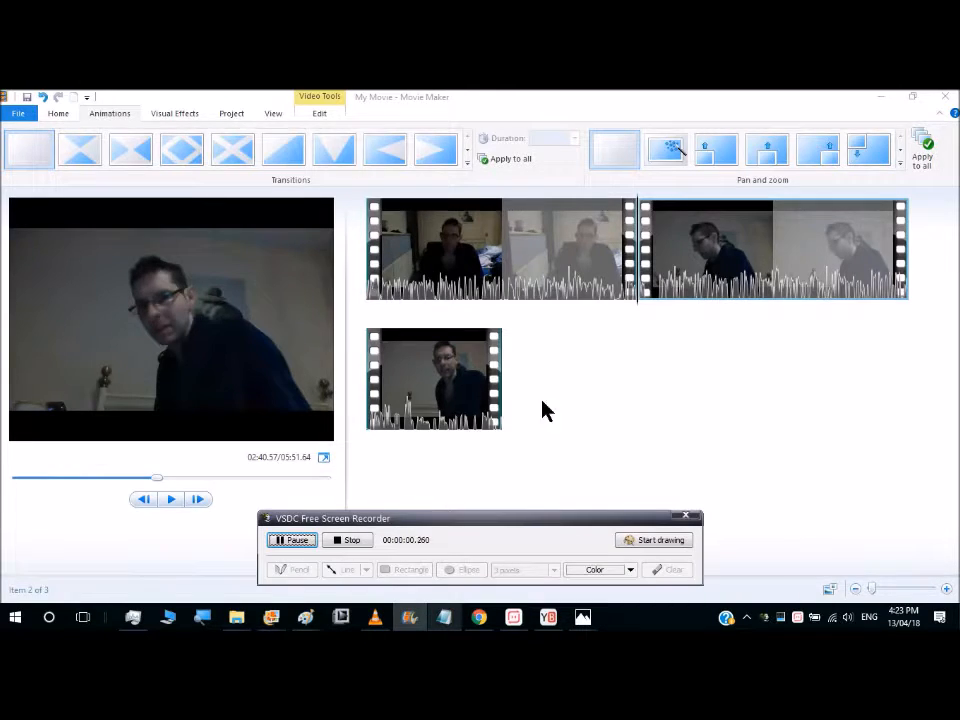
drag(491, 524, 572, 555)
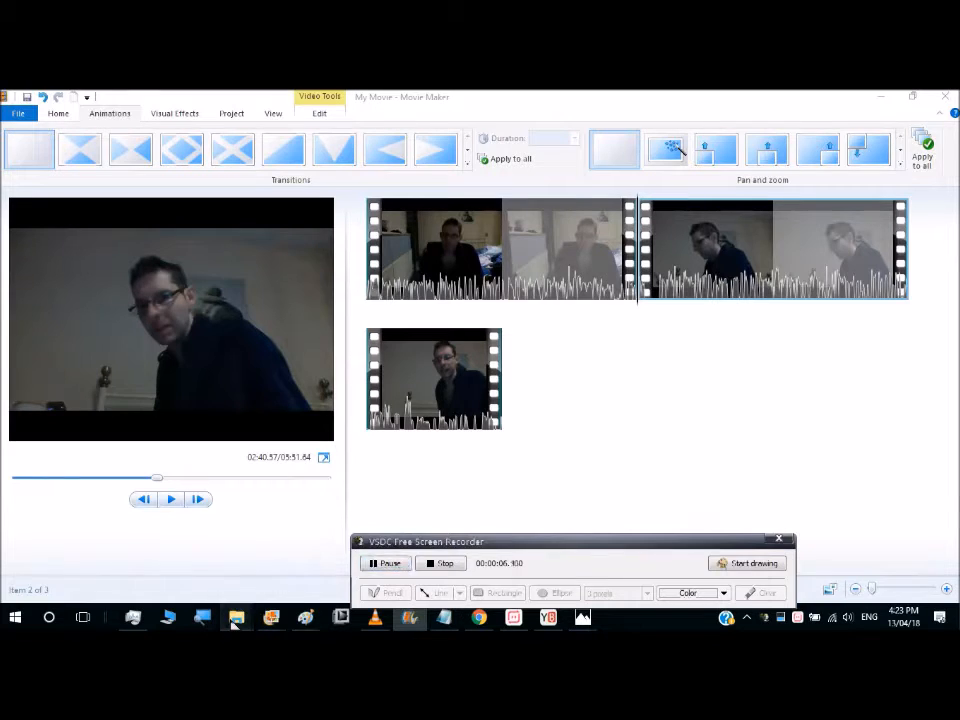
mouse_move(211, 598)
click(129, 578)
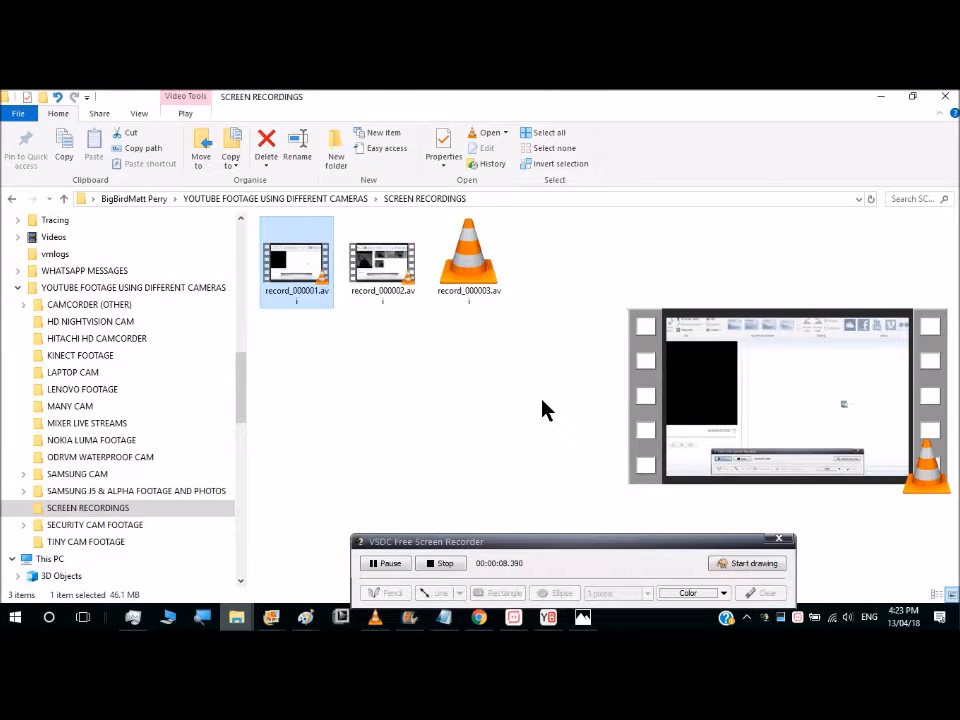
mouse_move(409, 617)
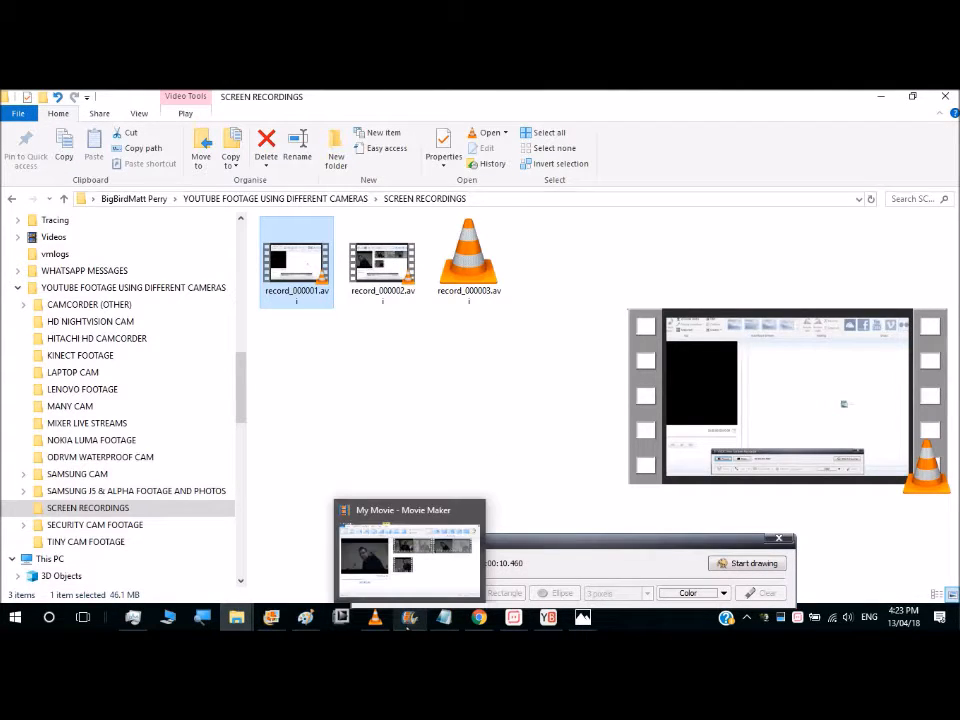
click(405, 555)
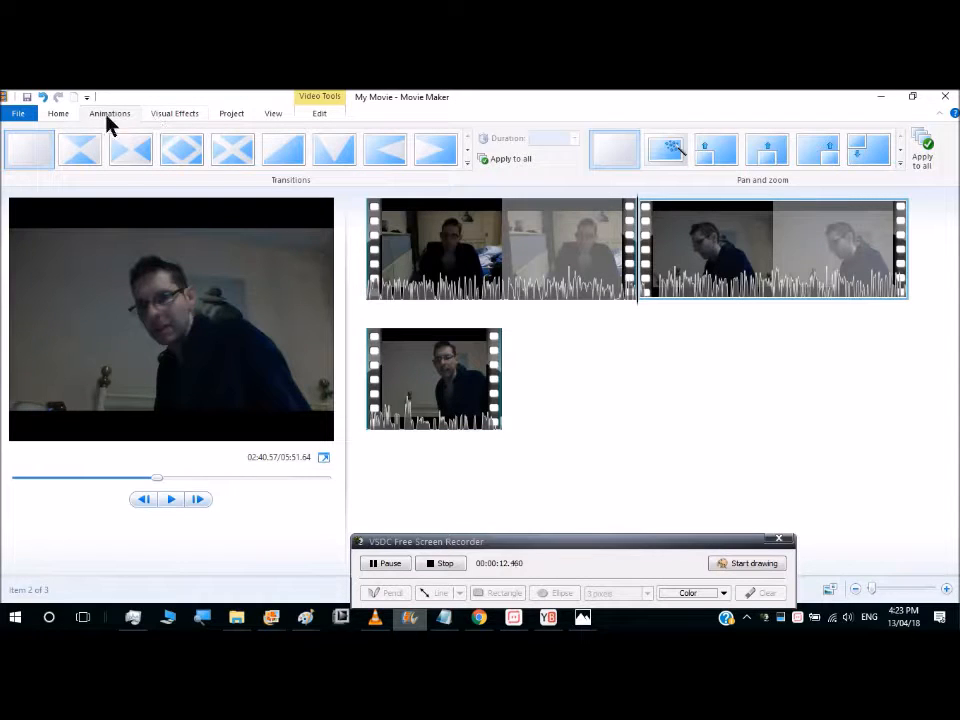
Add a title before the first video clip.
click(57, 114)
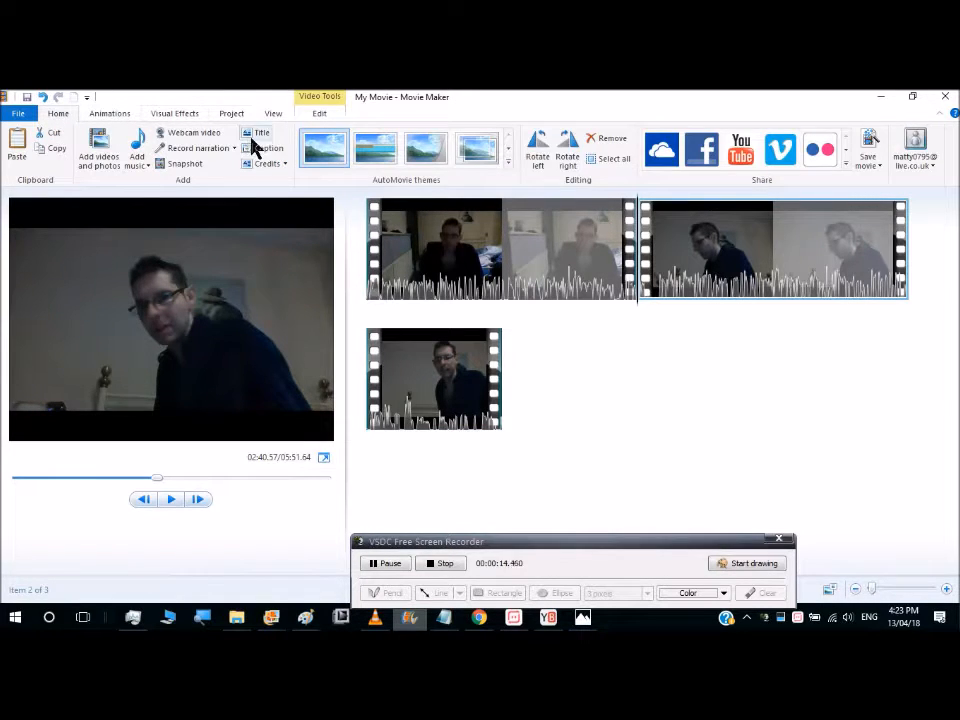
click(397, 229)
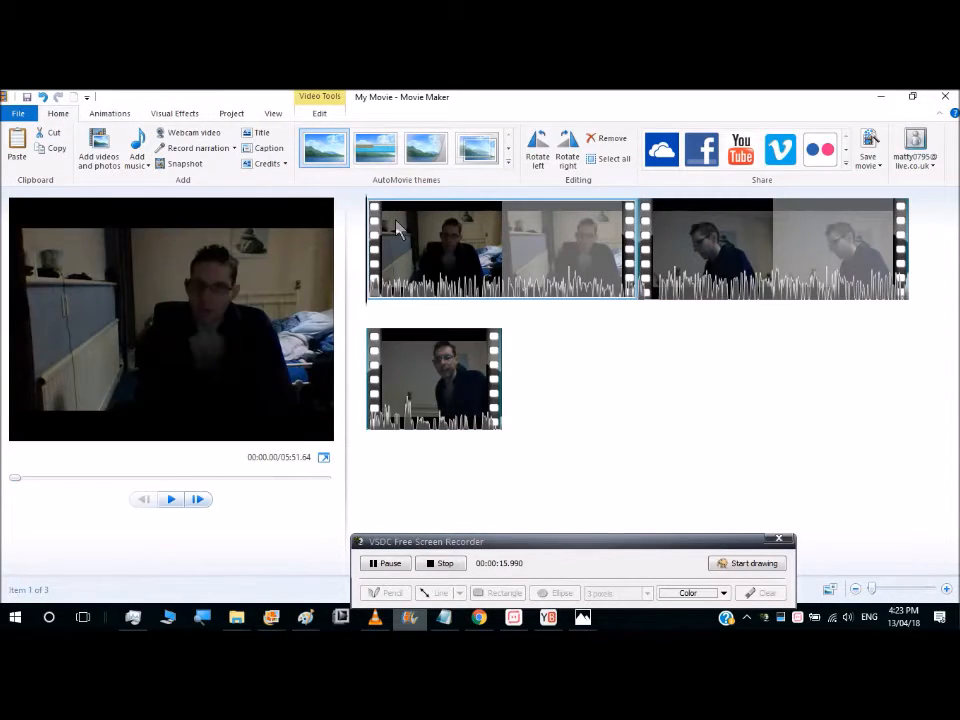
click(258, 133)
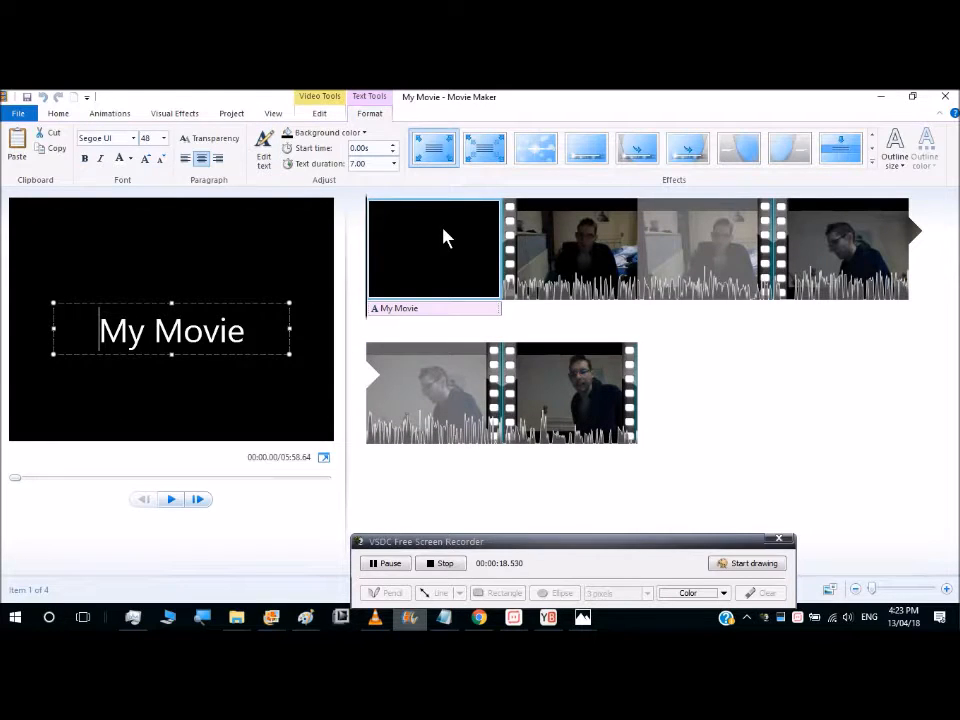
Try a blue background colour on the title before setting it back to black.
click(328, 133)
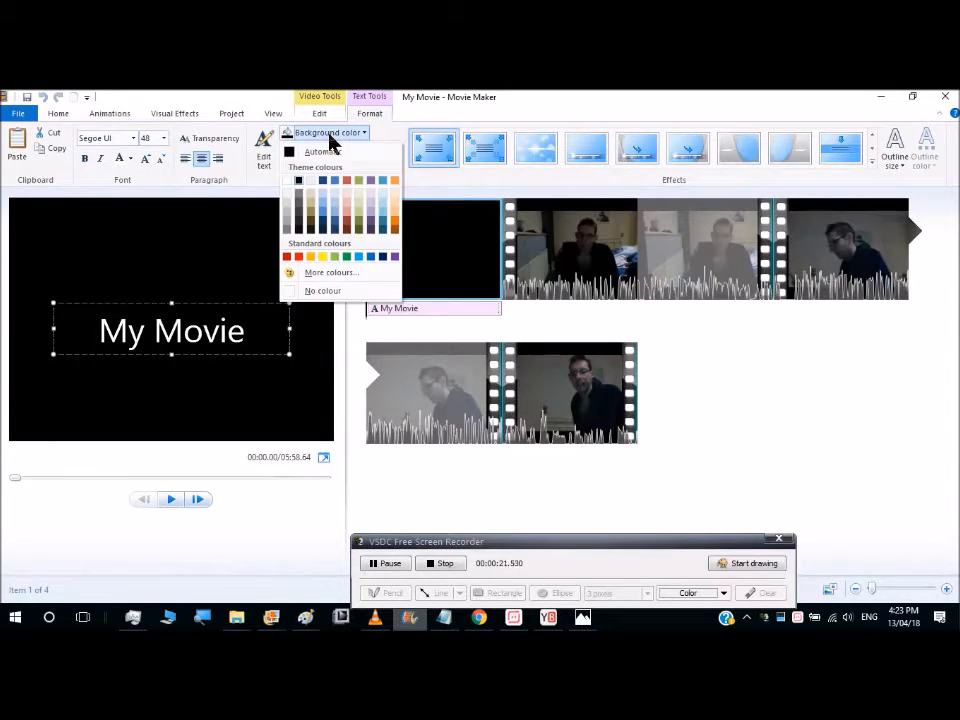
click(322, 210)
click(349, 135)
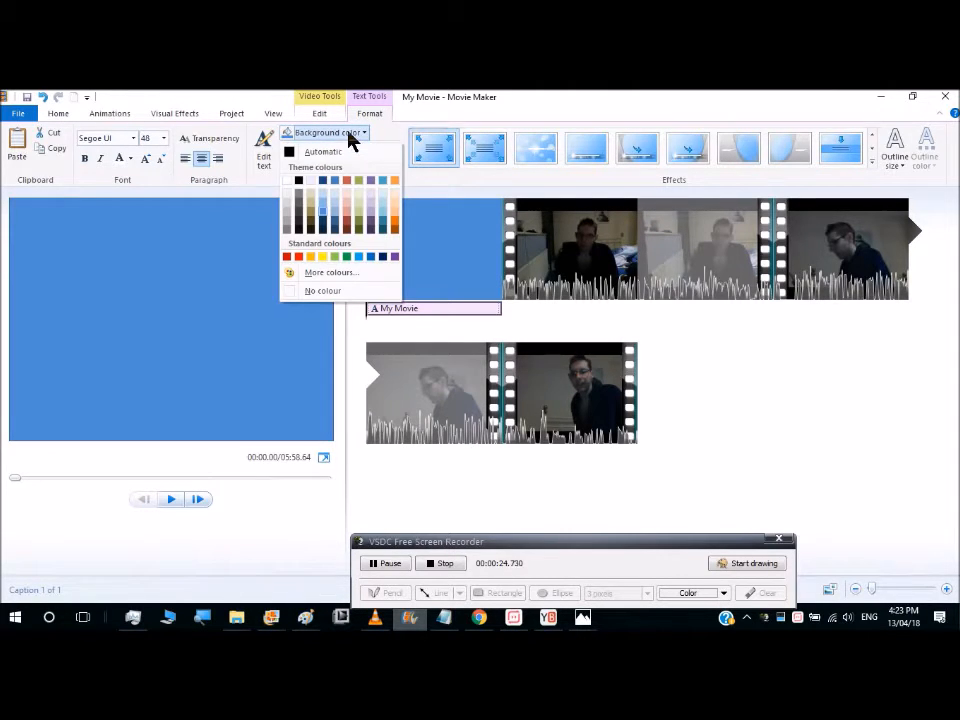
click(300, 186)
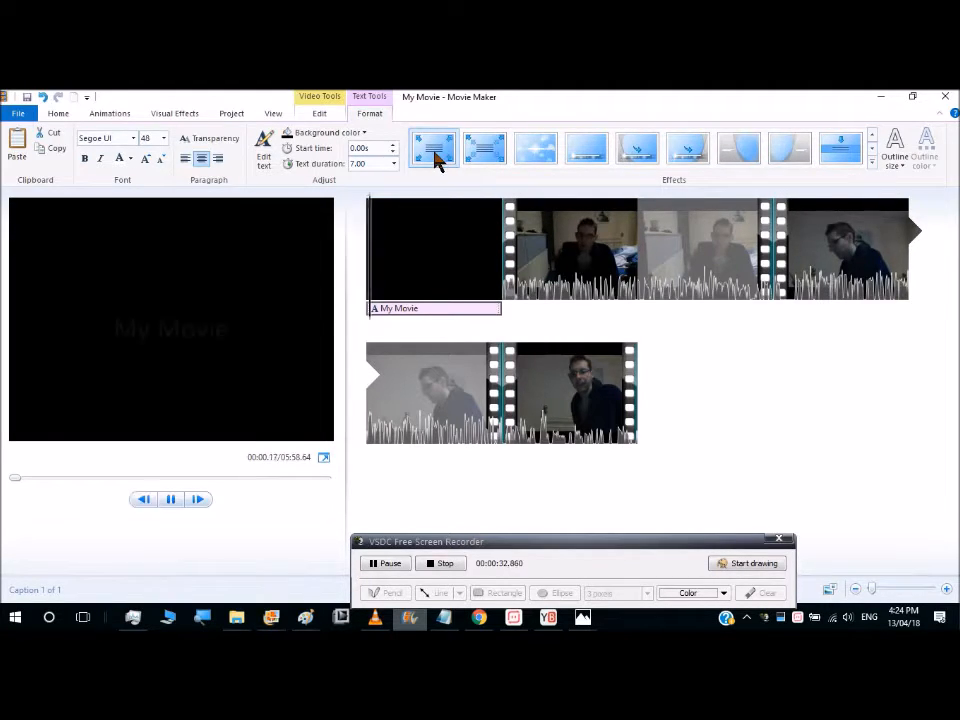
Apply the first Emphasis text effect to the My Movie title and play the title to check it.
click(873, 162)
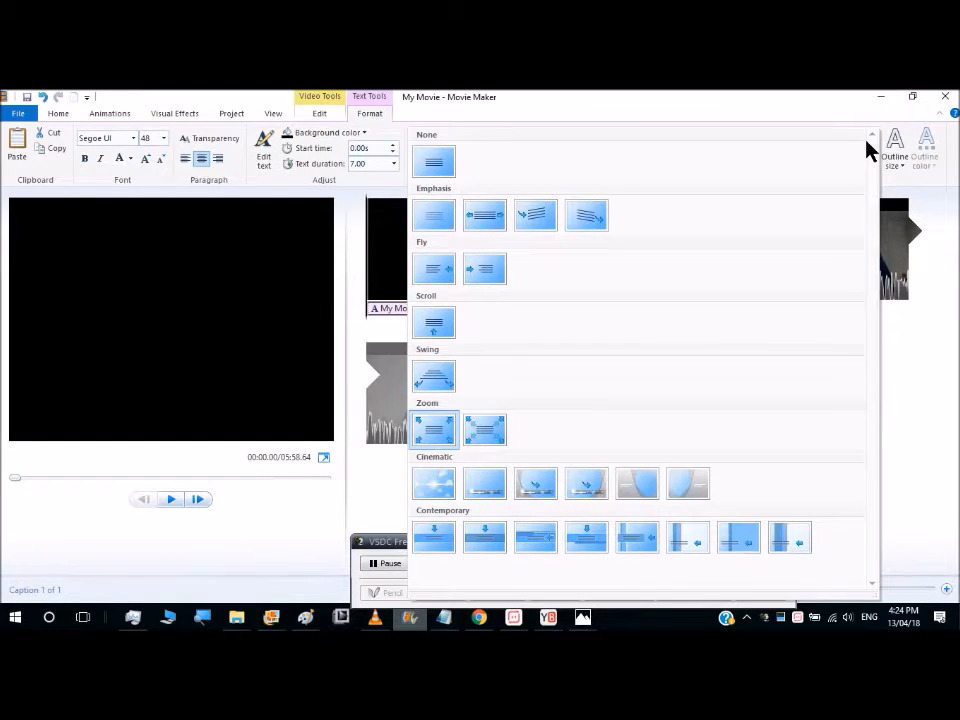
click(433, 213)
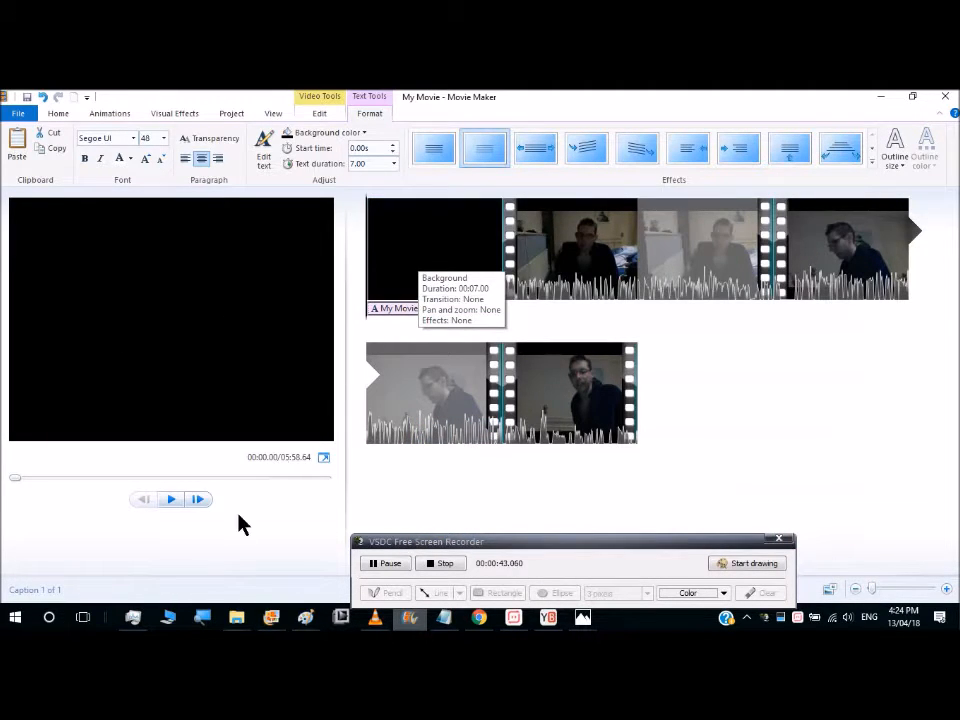
click(173, 500)
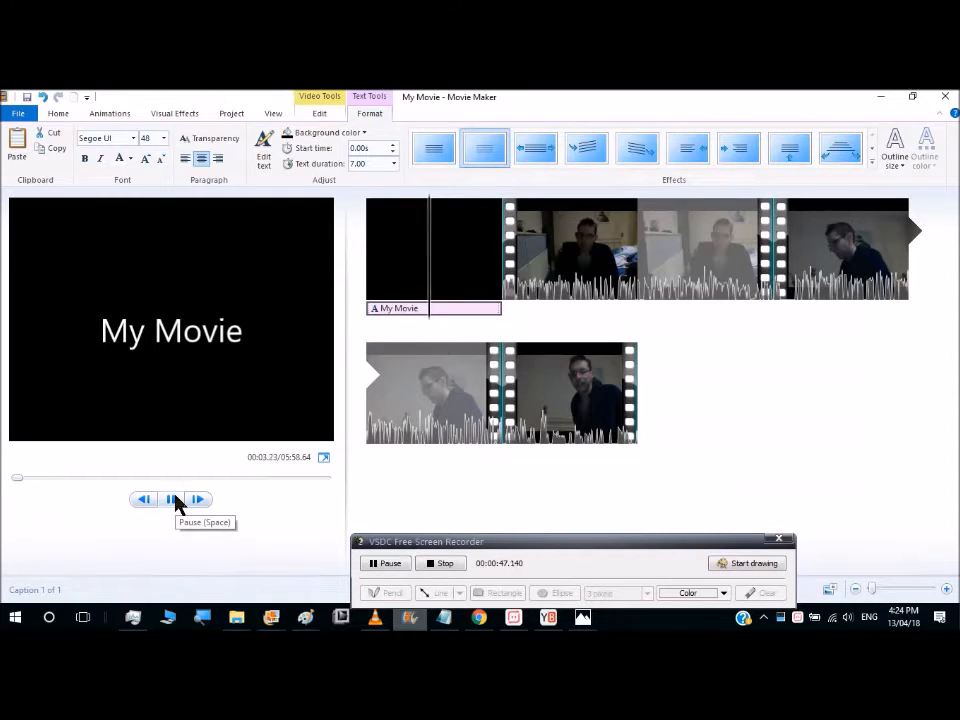
click(175, 500)
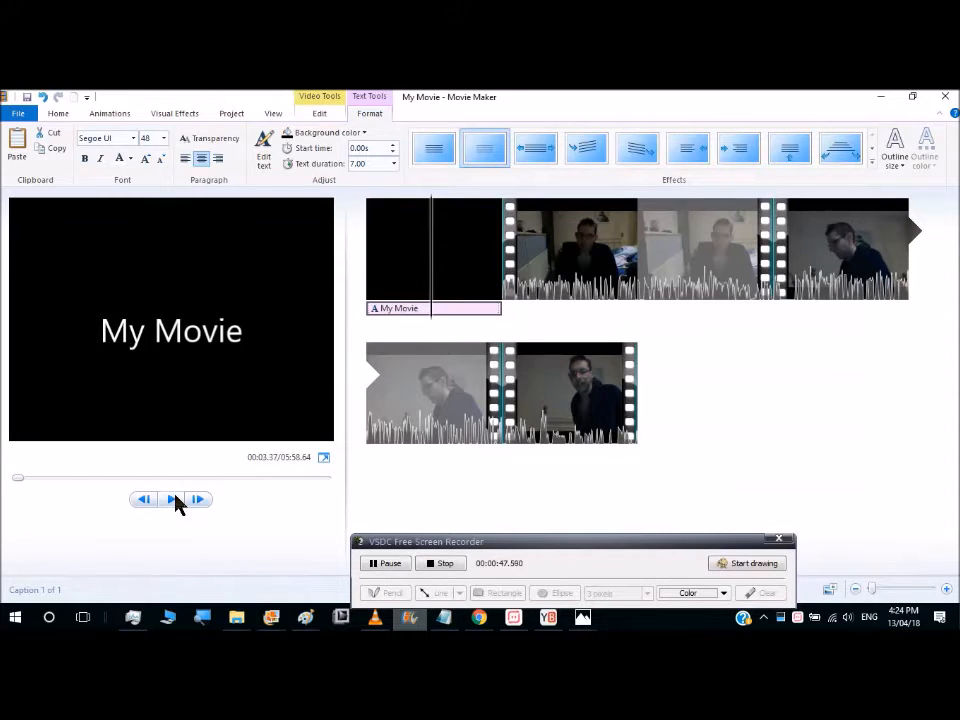
click(411, 276)
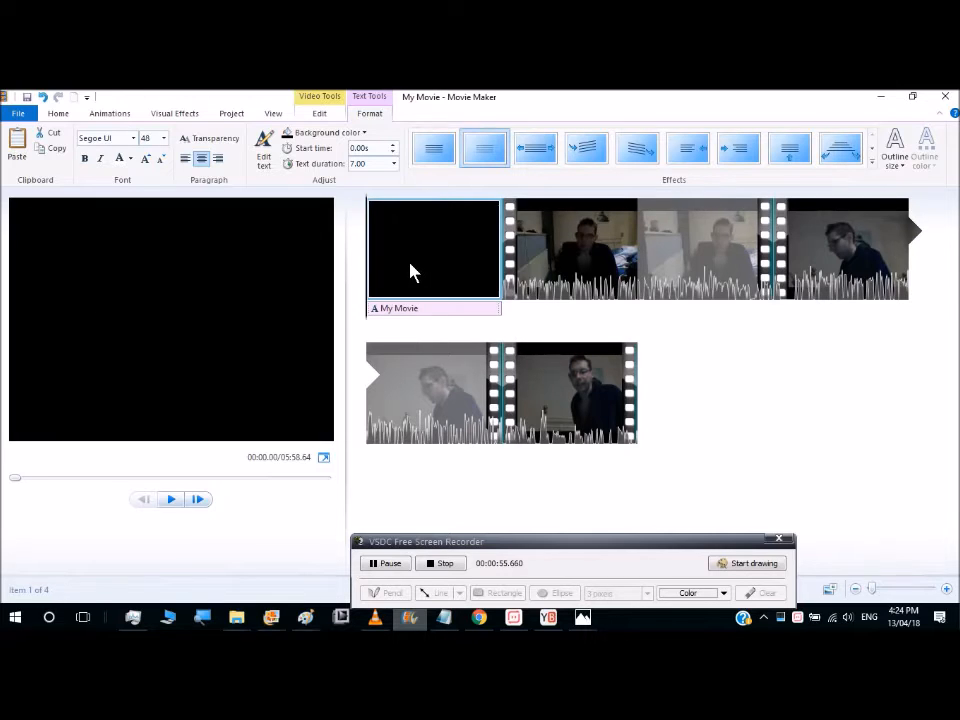
click(172, 500)
click(172, 500)
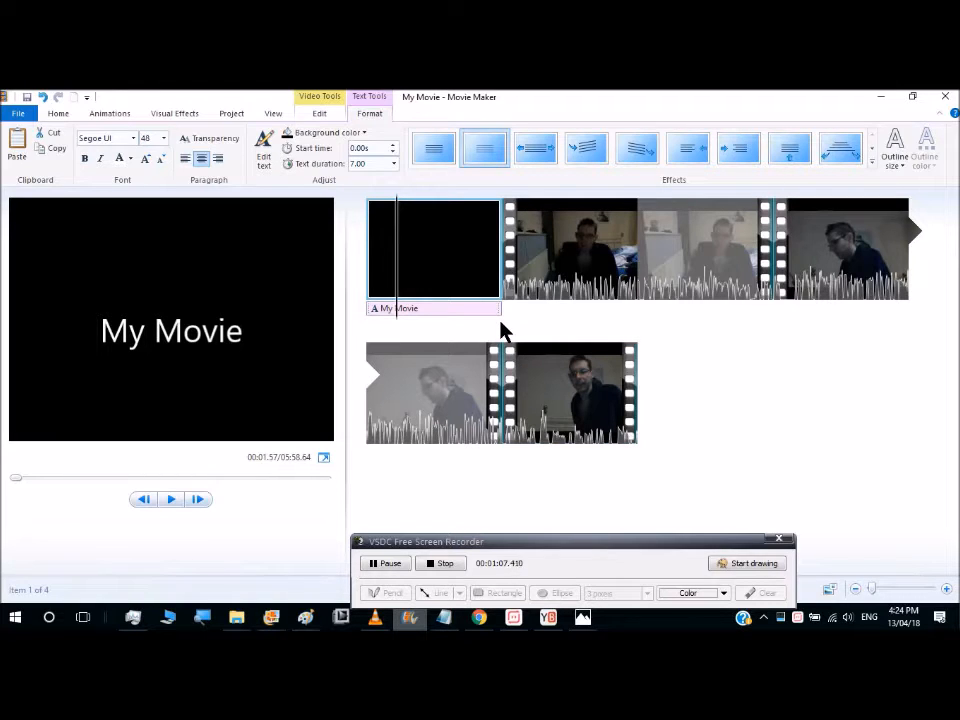
Add a credits clip at the end of the movie.
click(58, 114)
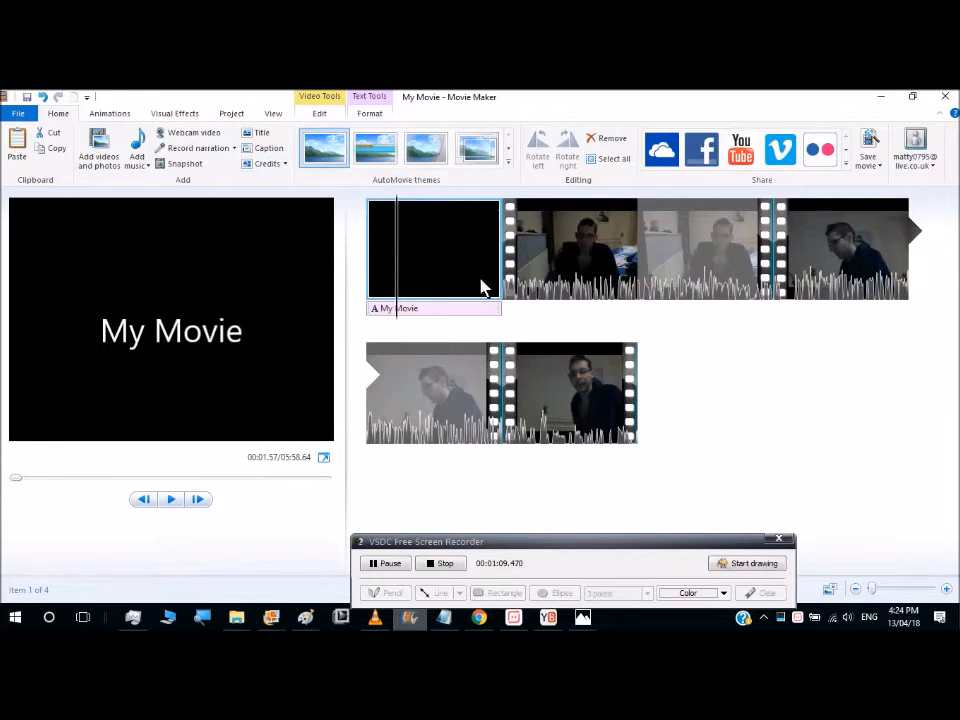
click(597, 403)
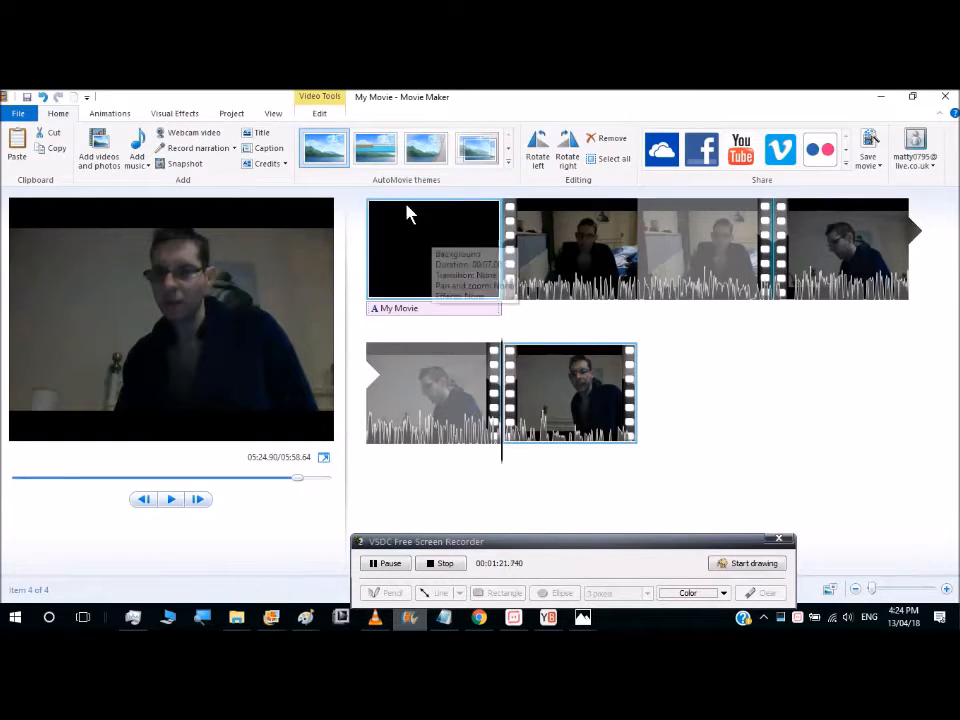
click(558, 250)
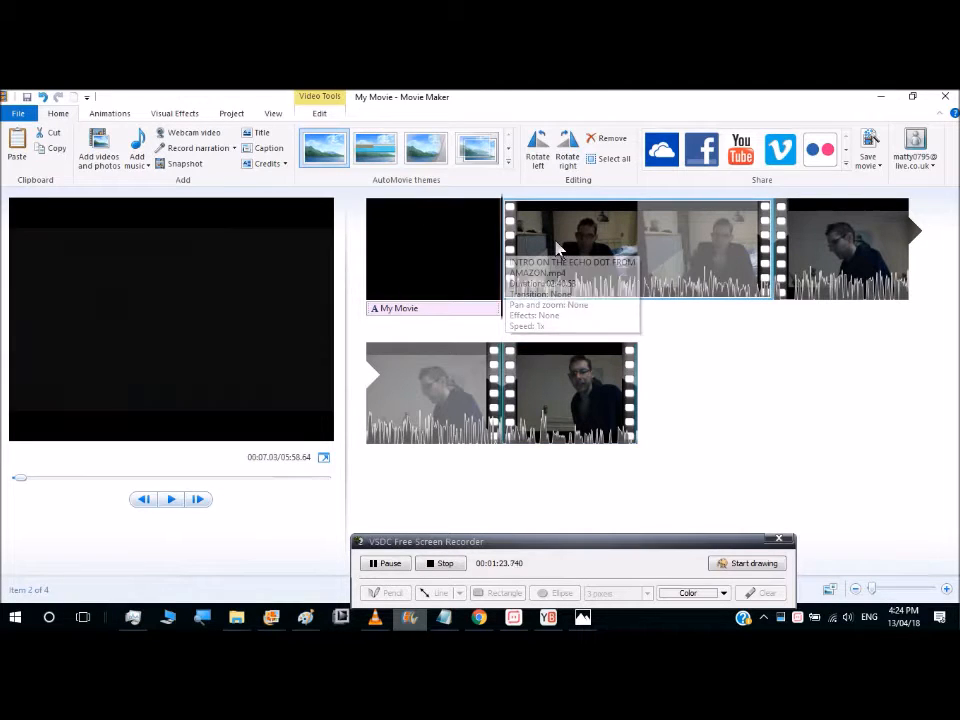
click(418, 258)
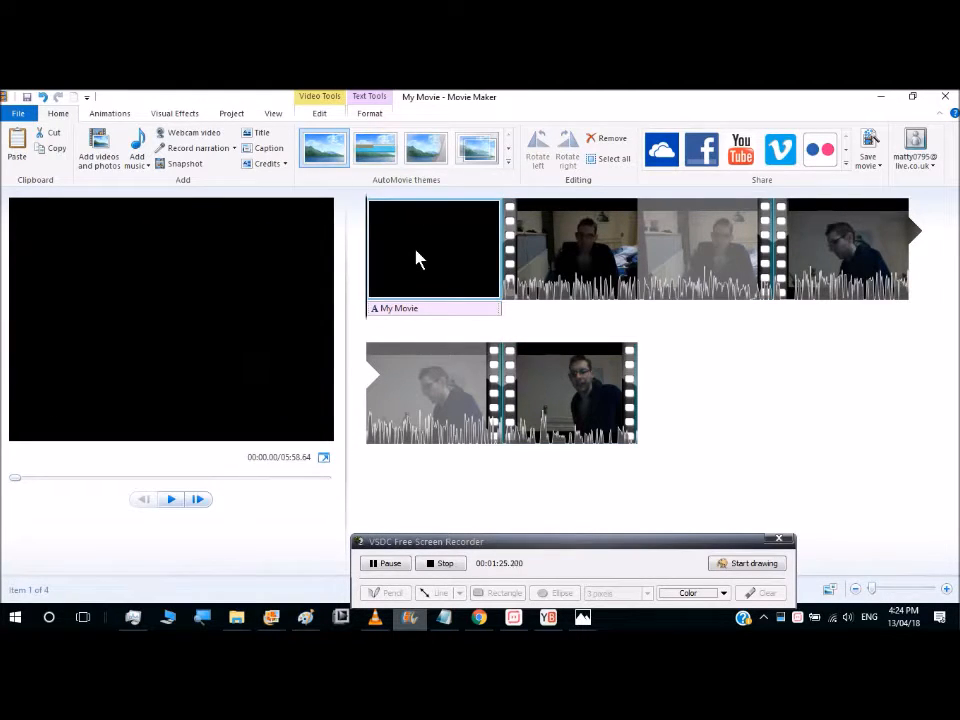
click(268, 166)
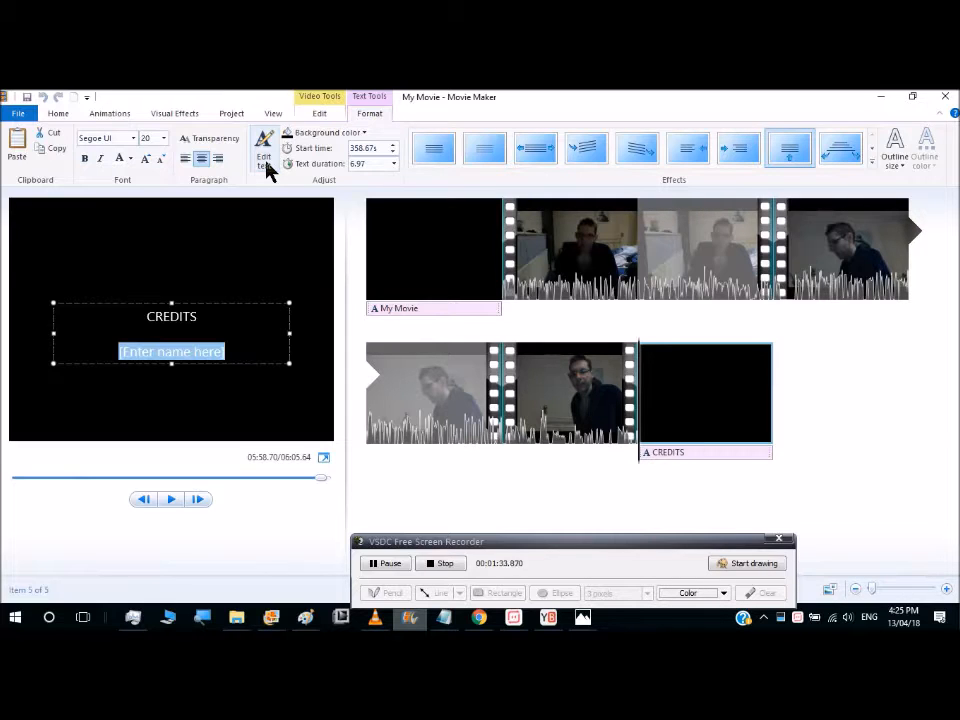
Try adding titles with placeholder text before the second and third video clips.
click(788, 241)
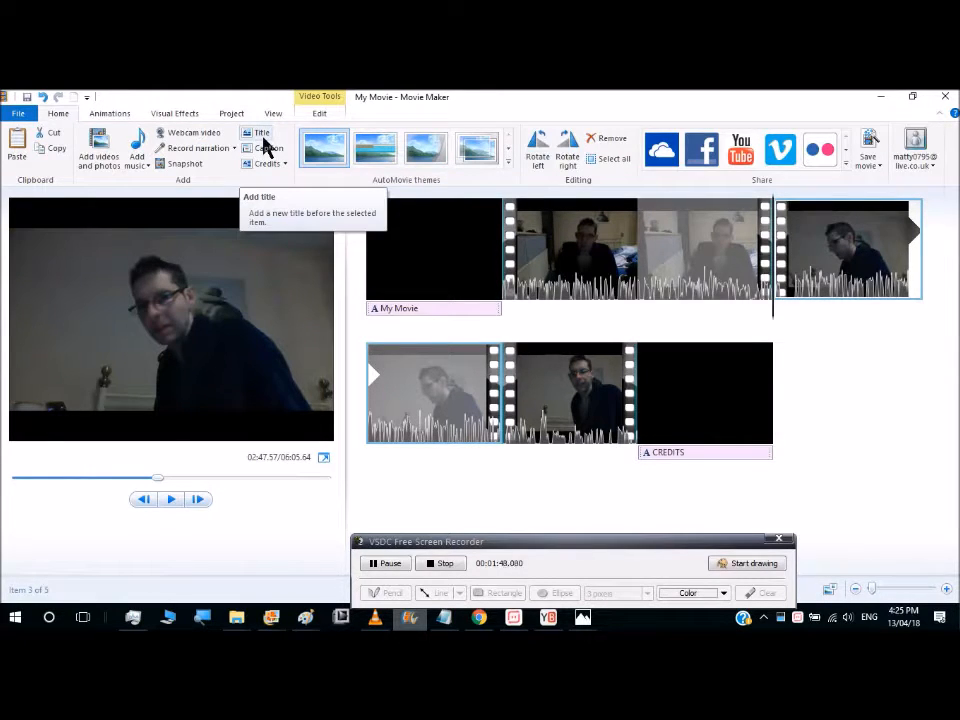
click(262, 136)
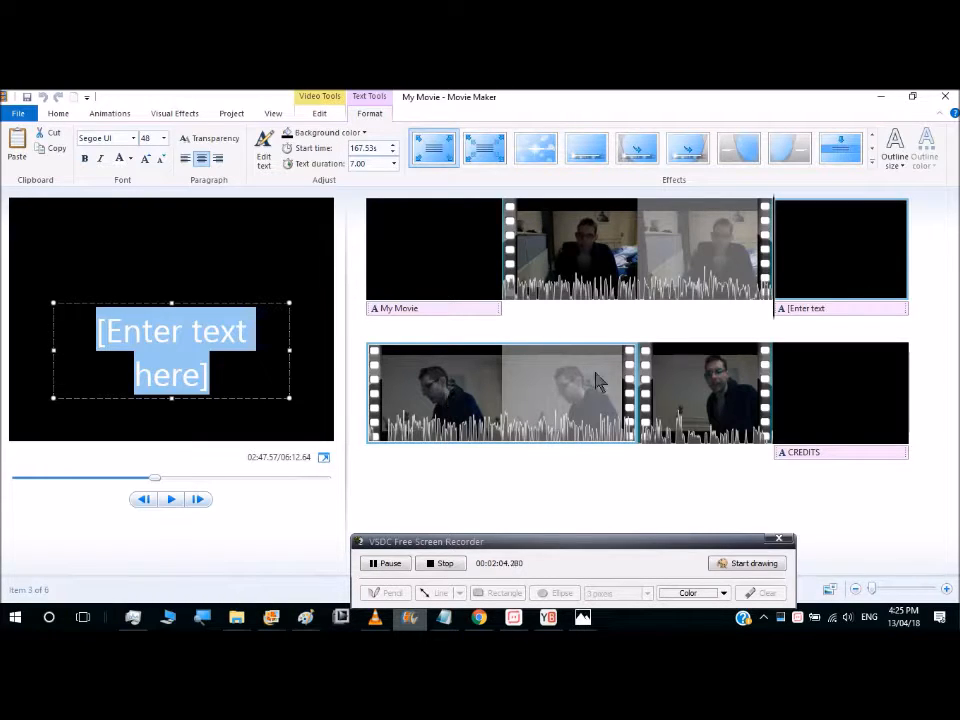
click(643, 385)
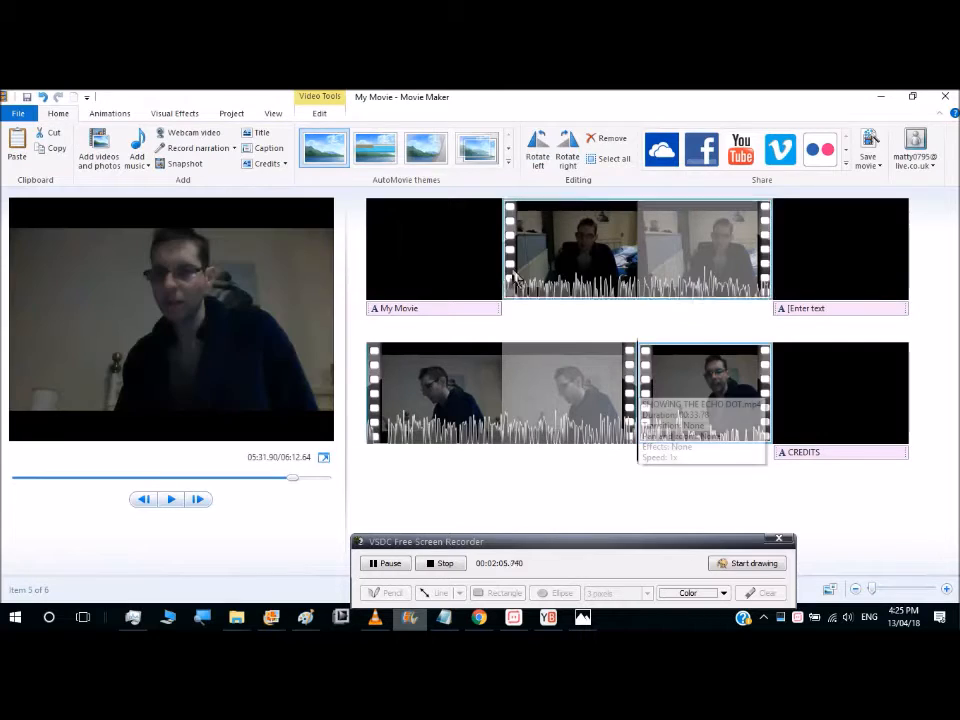
click(262, 133)
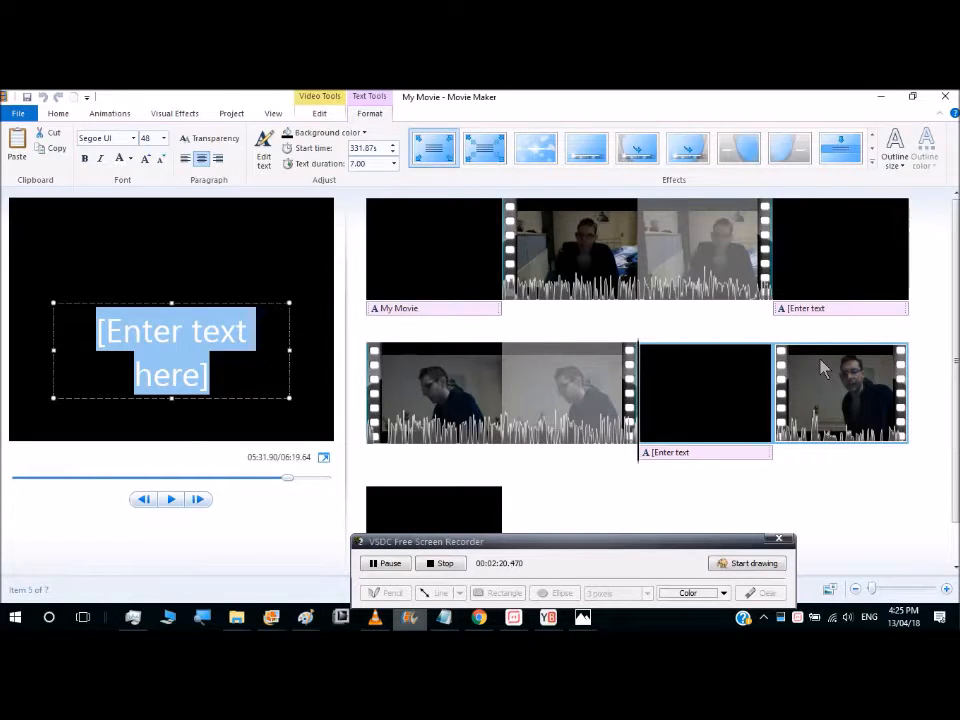
Remove the two placeholder titles and the leftover blank clip before the last video clip.
right_click(735, 384)
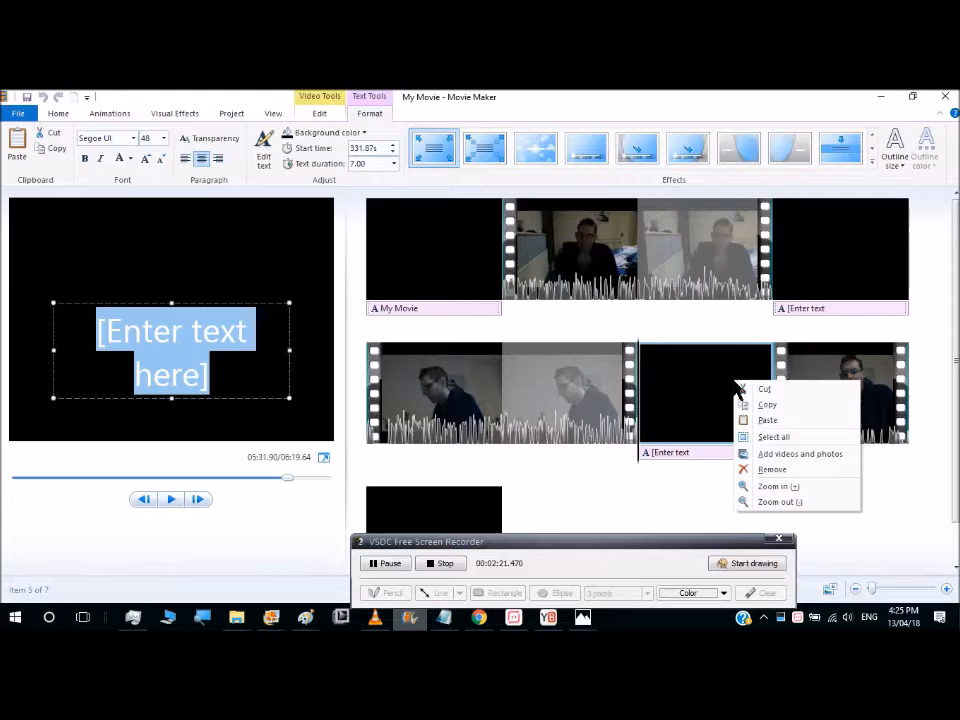
click(765, 469)
right_click(806, 289)
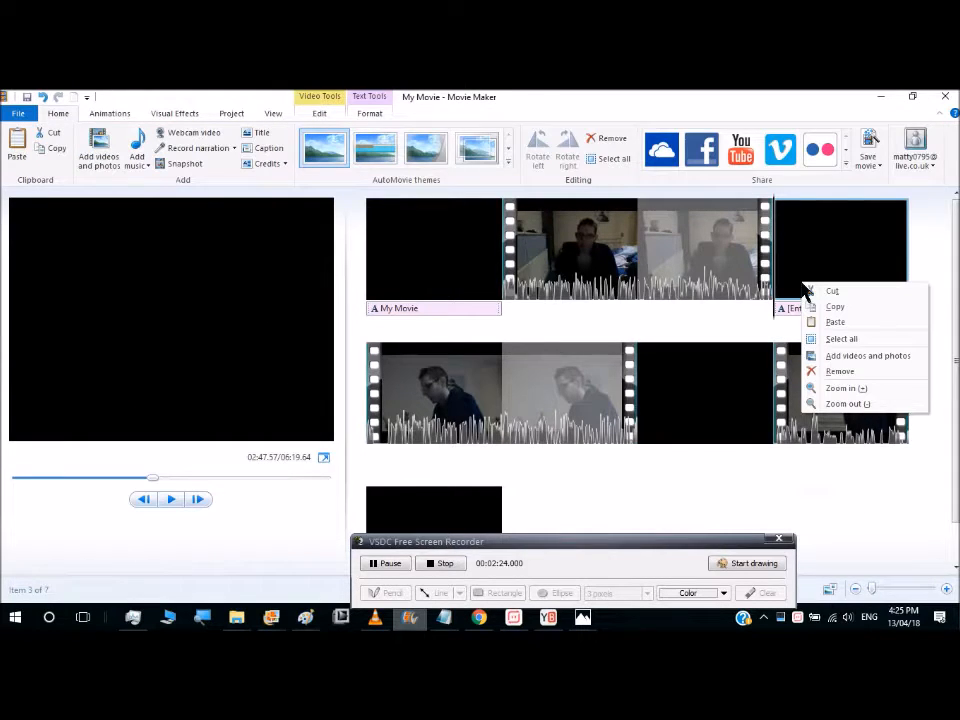
click(814, 372)
right_click(573, 400)
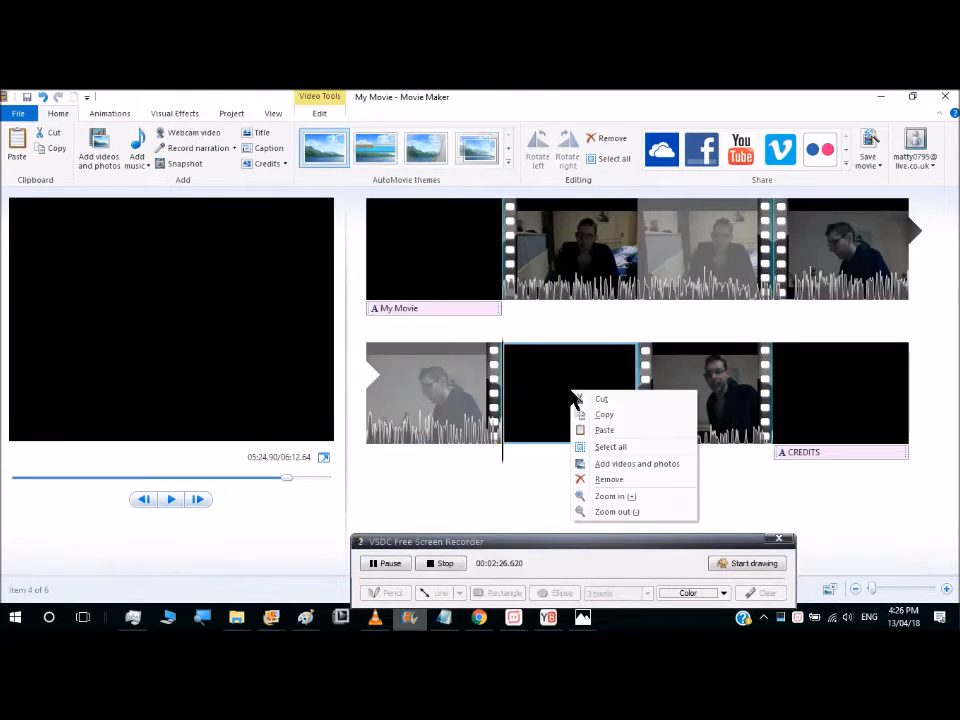
click(604, 480)
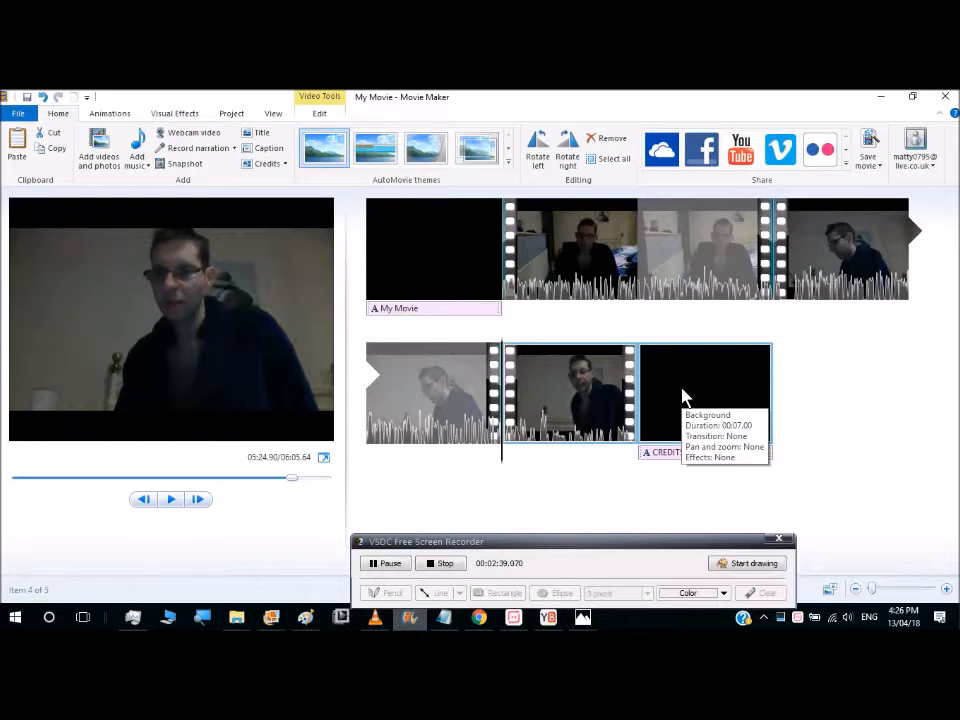
Try rotating the first video clip 90° left and 90° right, returning it upright after each rotation.
click(556, 248)
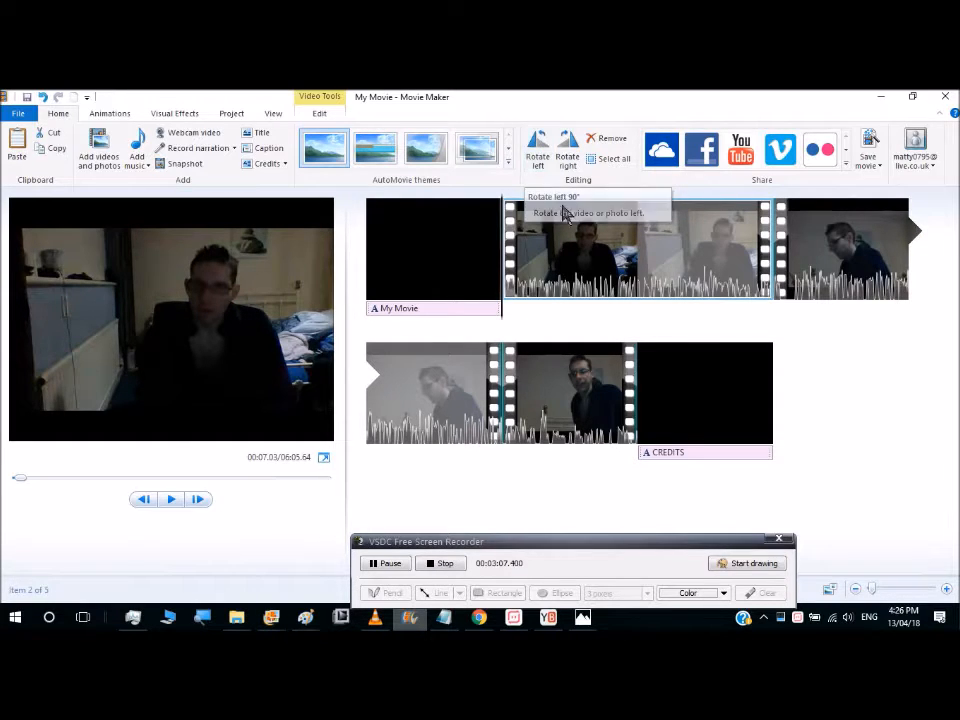
click(540, 167)
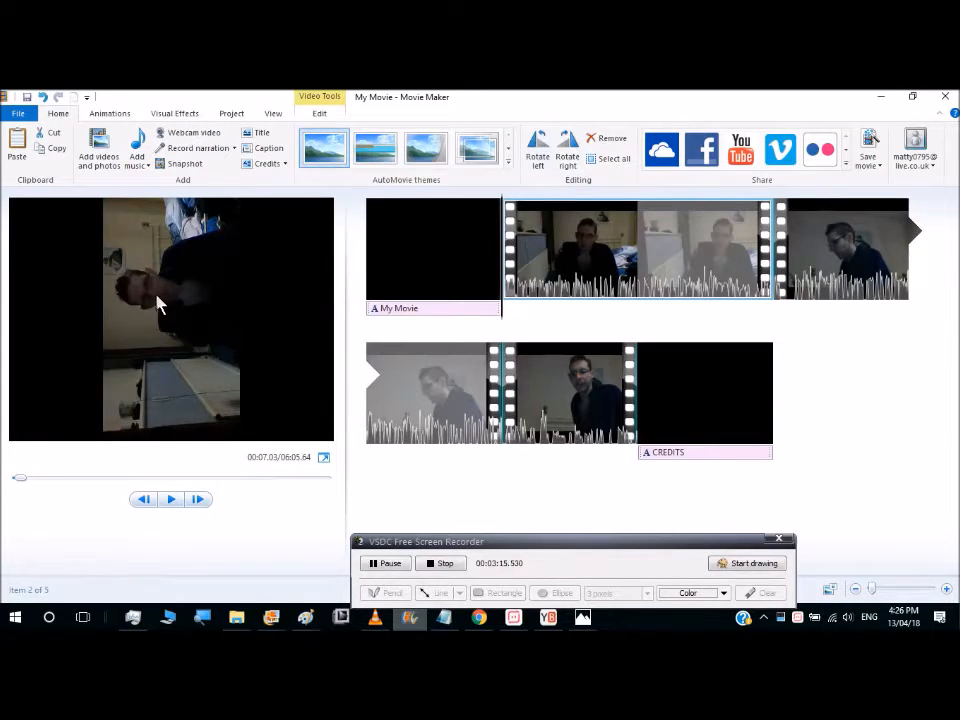
click(569, 157)
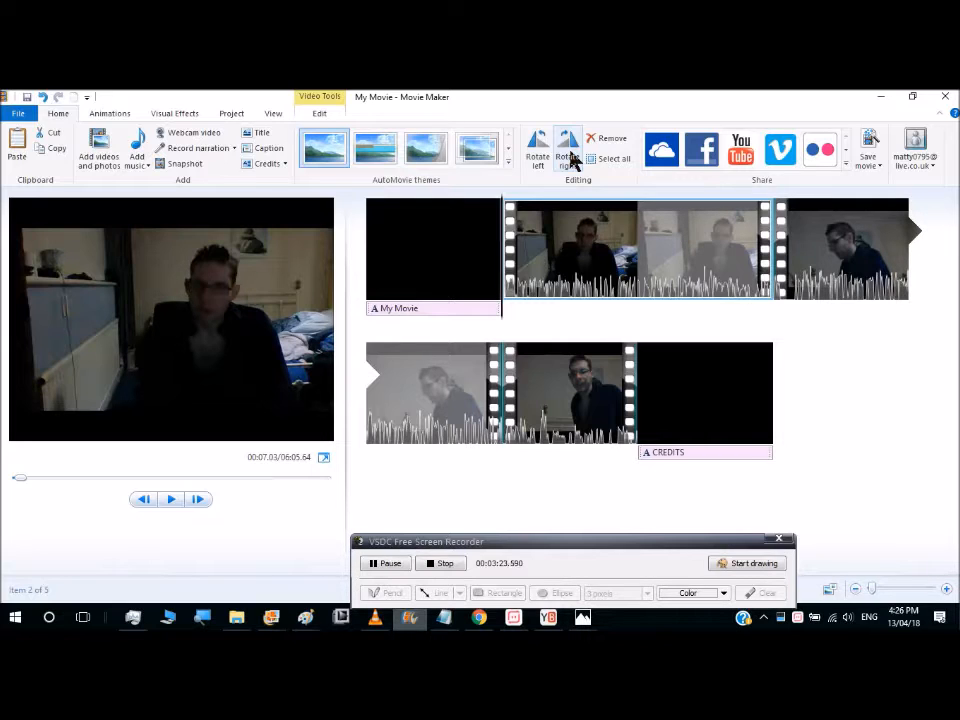
click(569, 157)
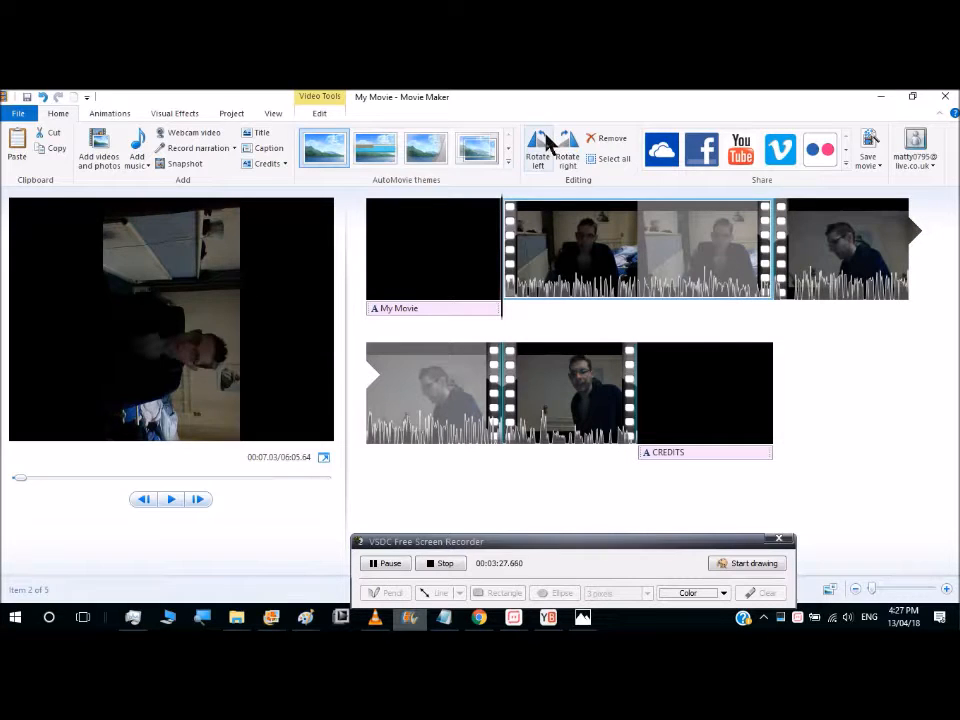
click(540, 145)
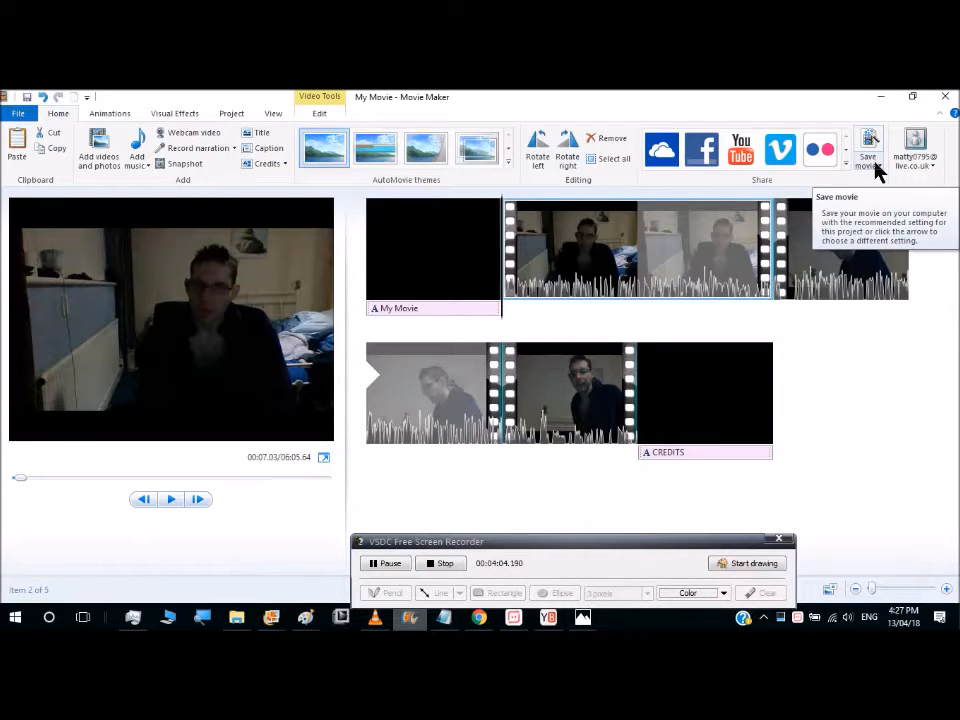
Examine the options for publishing the movie online, saving it and importing from a device.
click(28, 114)
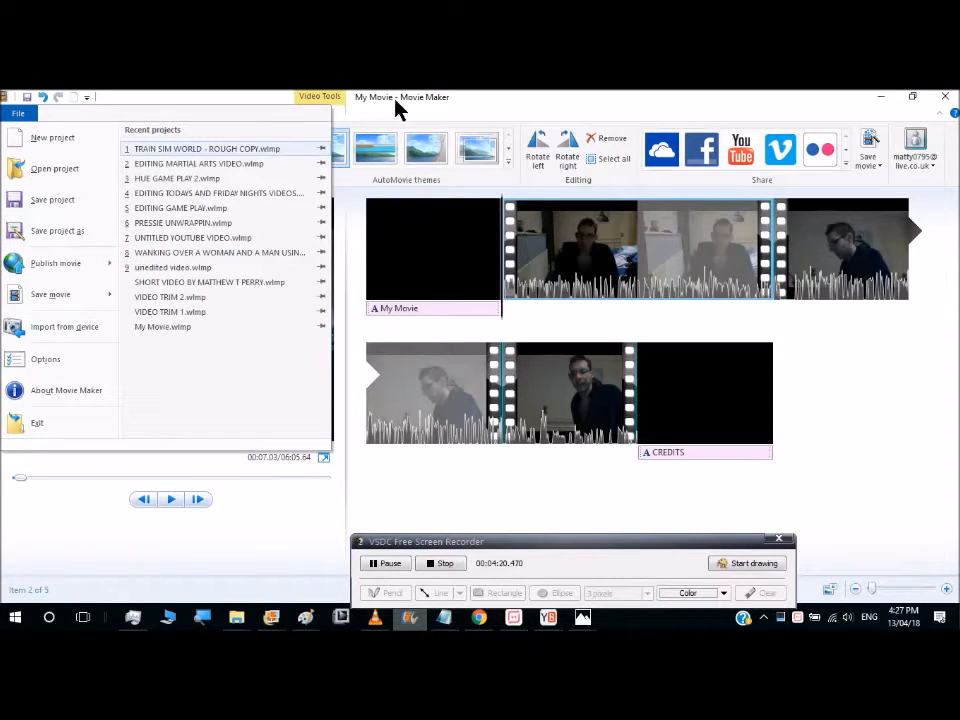
mouse_move(86, 268)
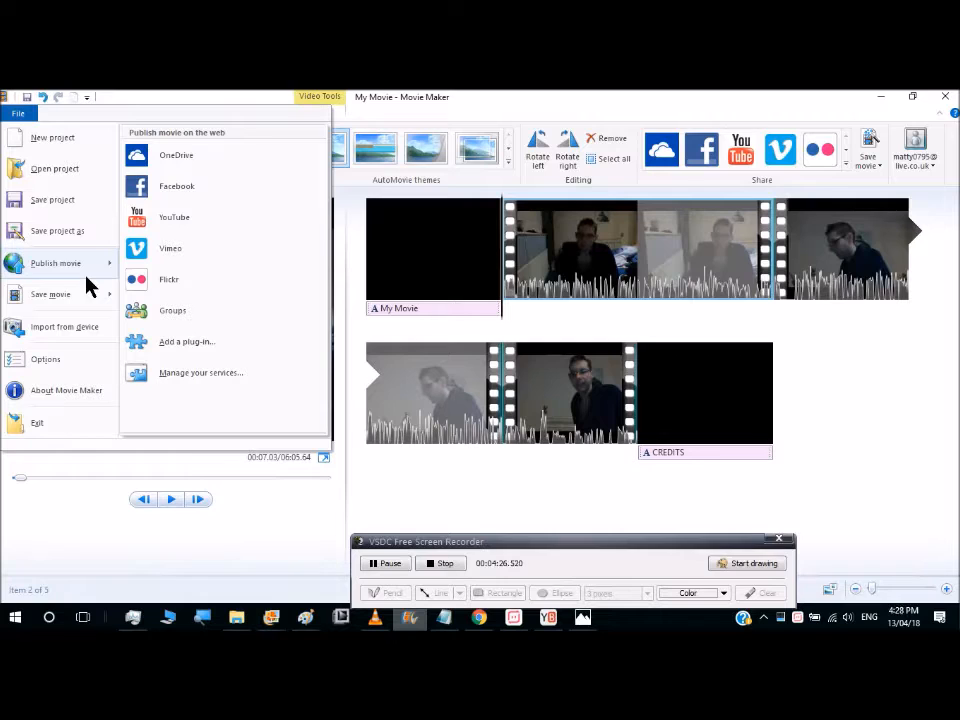
mouse_move(79, 294)
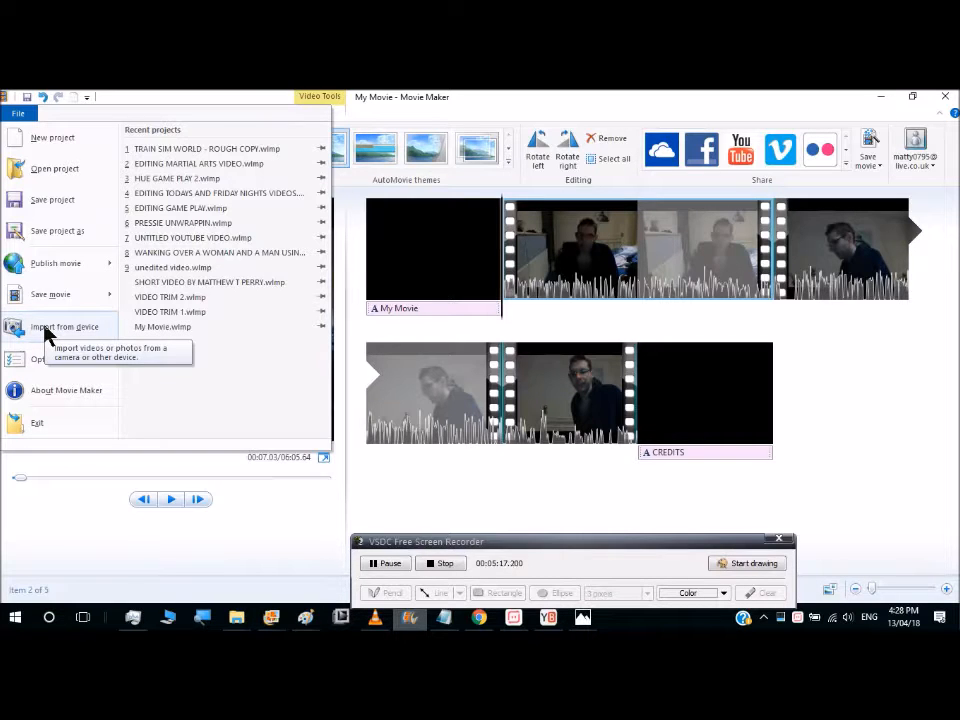
click(636, 108)
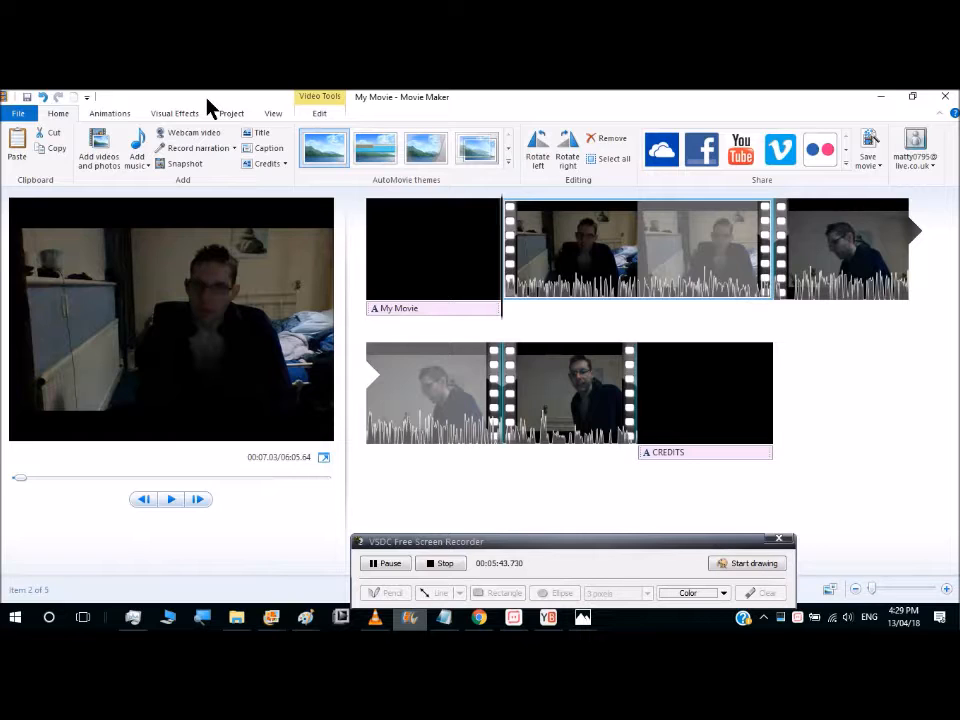
Add the music file Vindicated.mp3 from the computer to the movie.
click(145, 163)
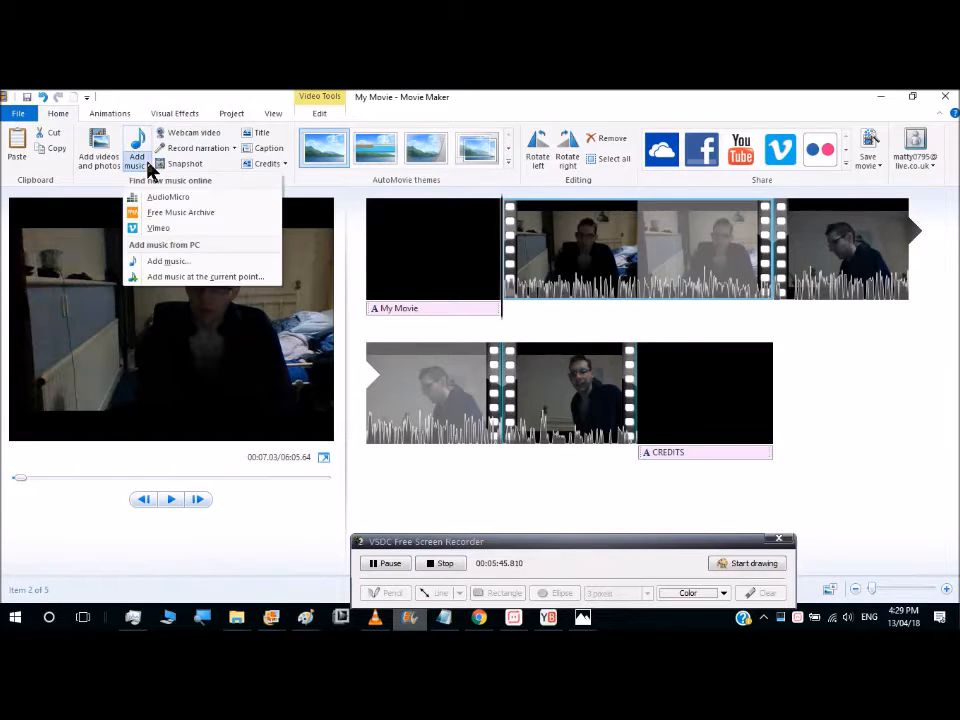
click(167, 263)
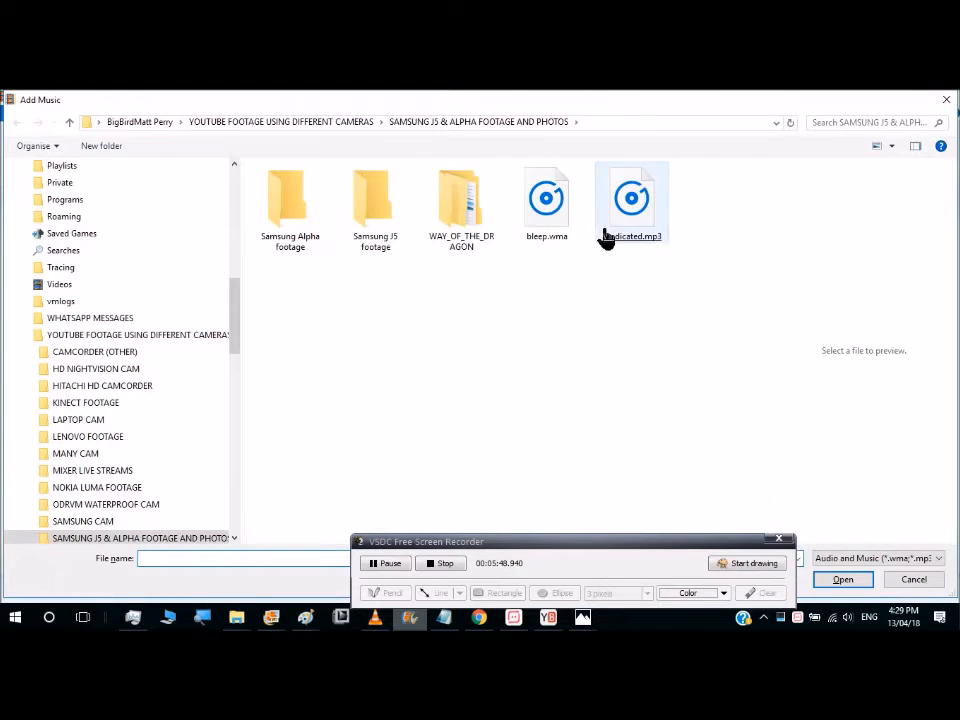
double_click(607, 238)
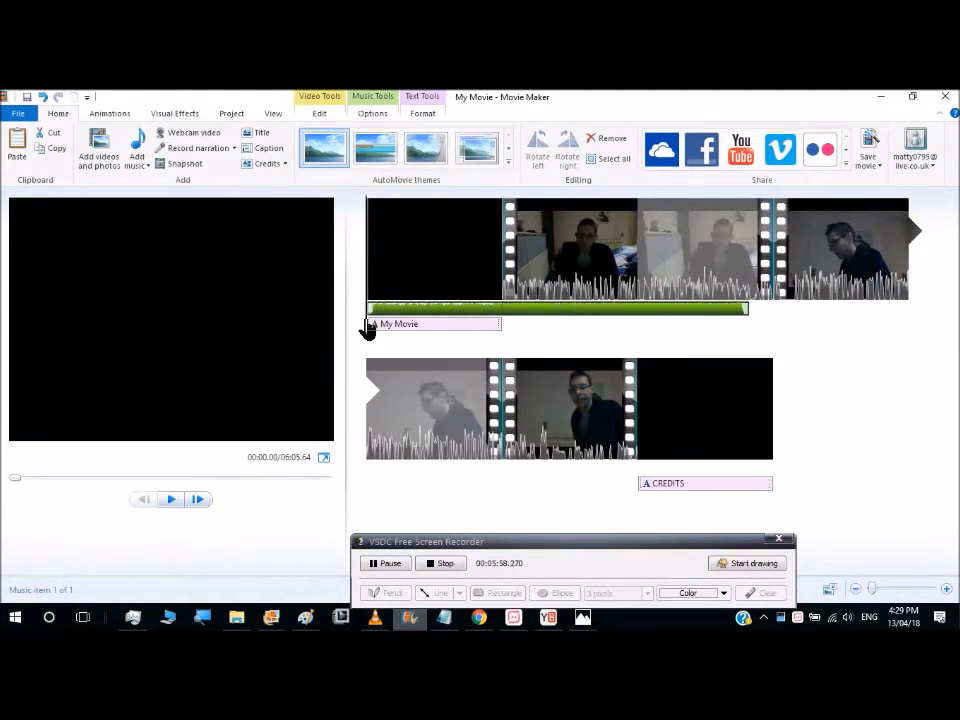
Split the music track at about 5.7 s, below the My Movie title.
click(400, 330)
drag(403, 333, 479, 336)
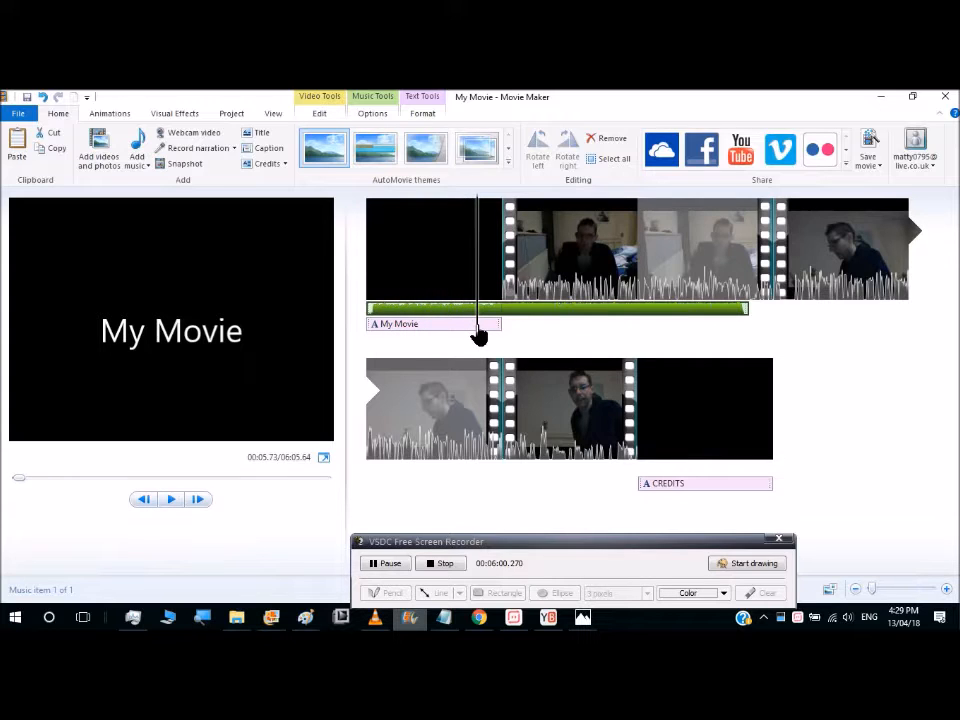
click(373, 115)
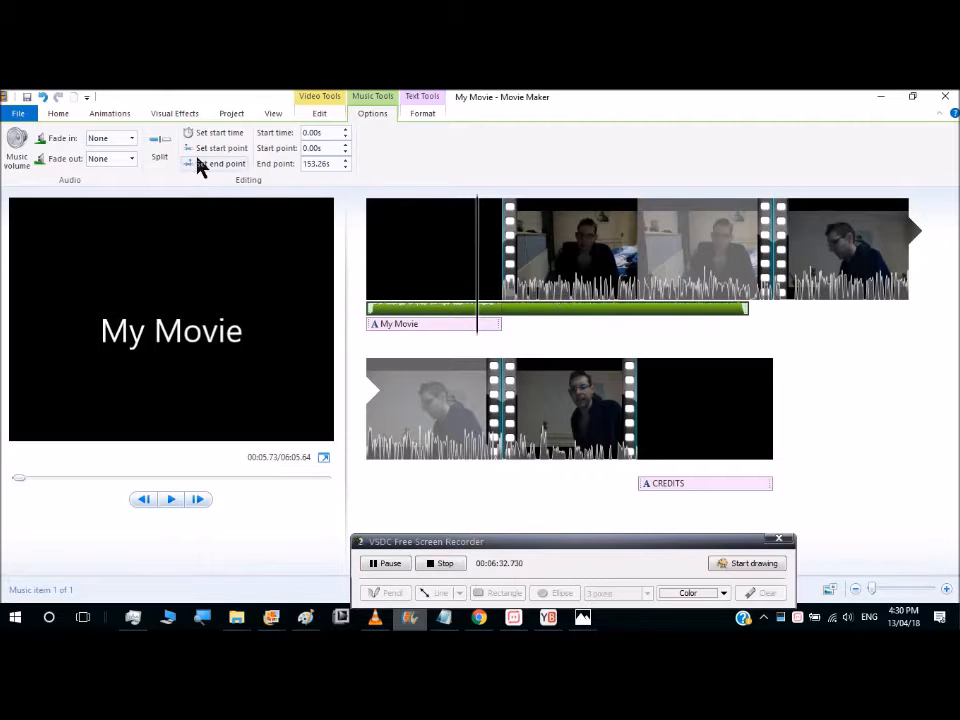
click(158, 148)
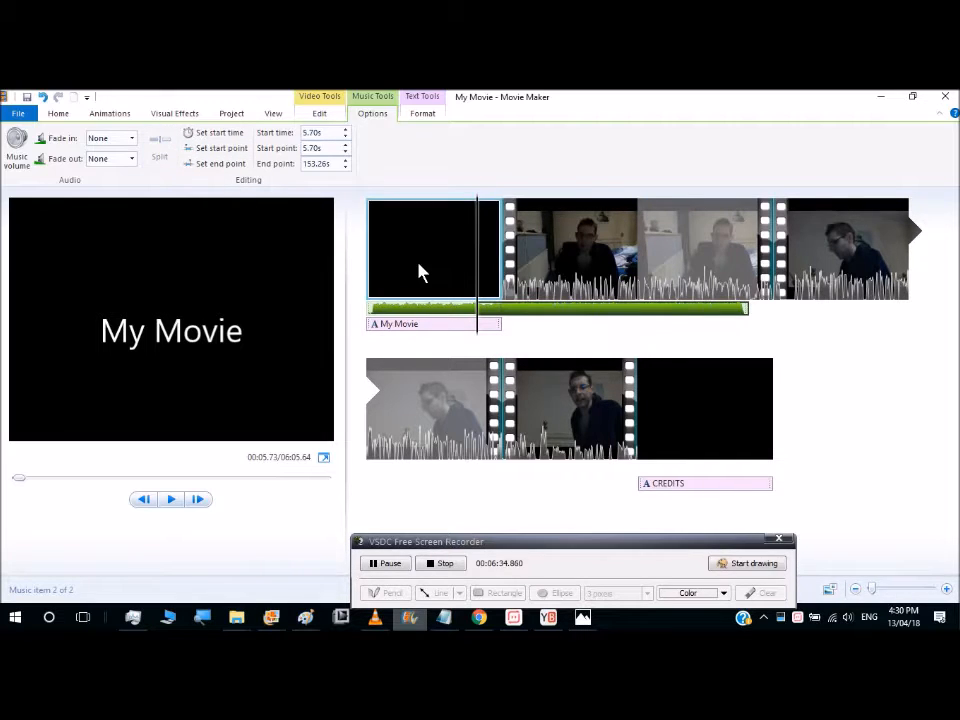
Try moving the second music part to the start of the second video clip and back to the start of the first.
drag(480, 332, 754, 339)
click(437, 317)
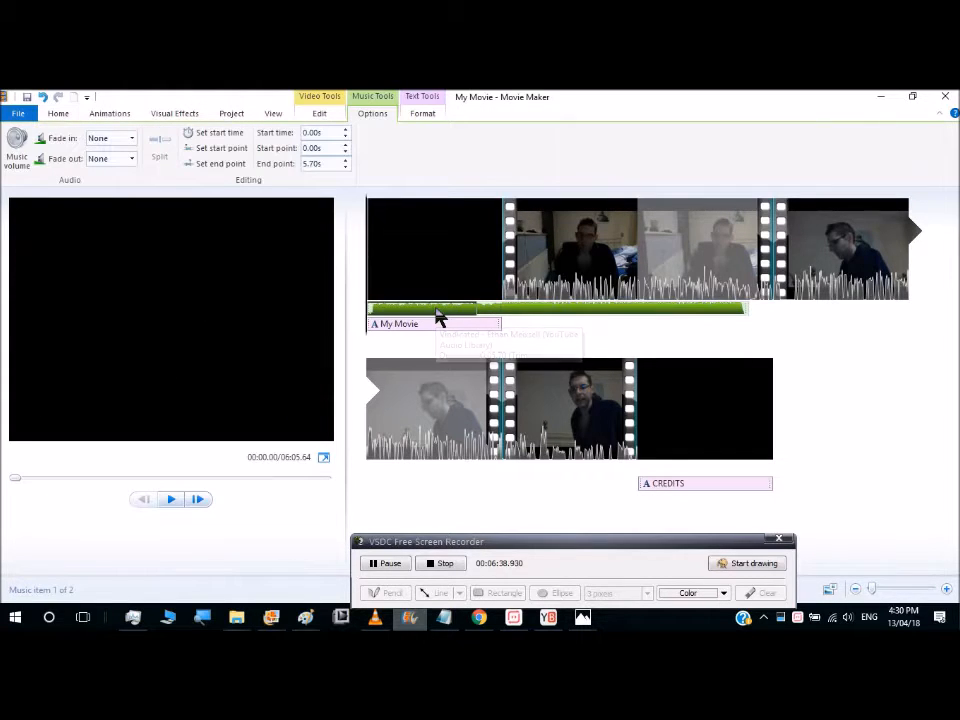
drag(520, 316, 780, 318)
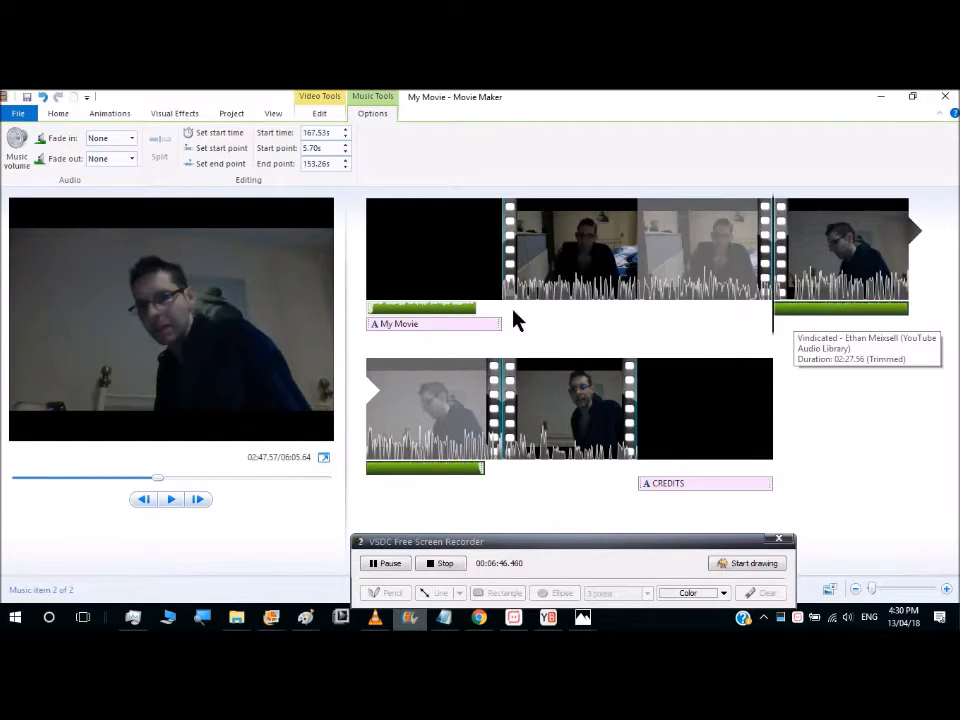
click(452, 309)
click(782, 308)
drag(783, 311, 507, 318)
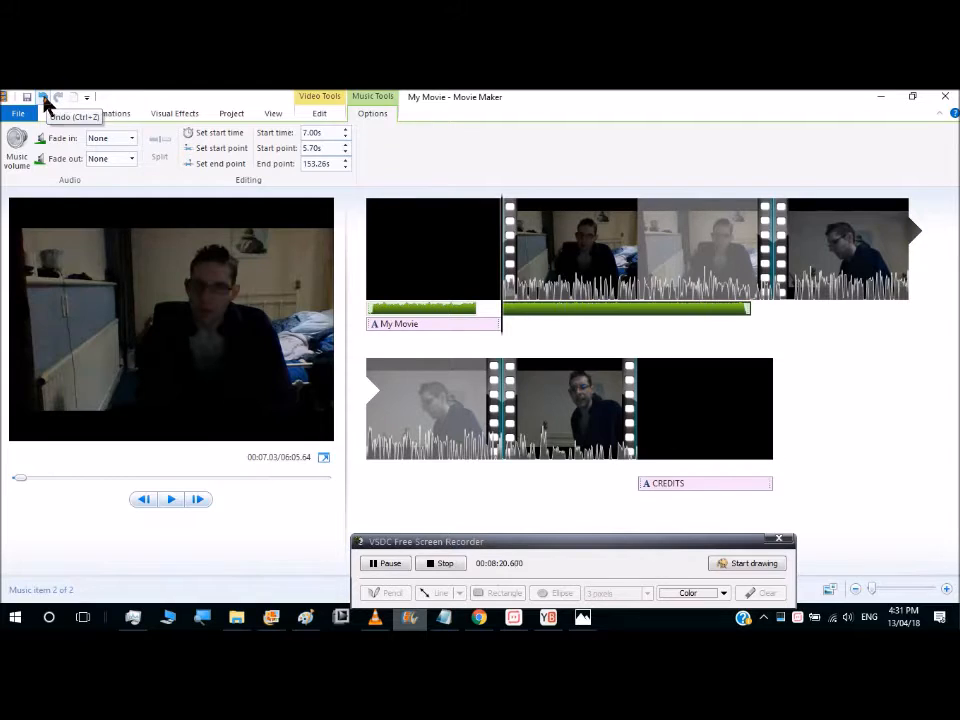
Undo both moves of the second music part and the split of the music track.
click(44, 99)
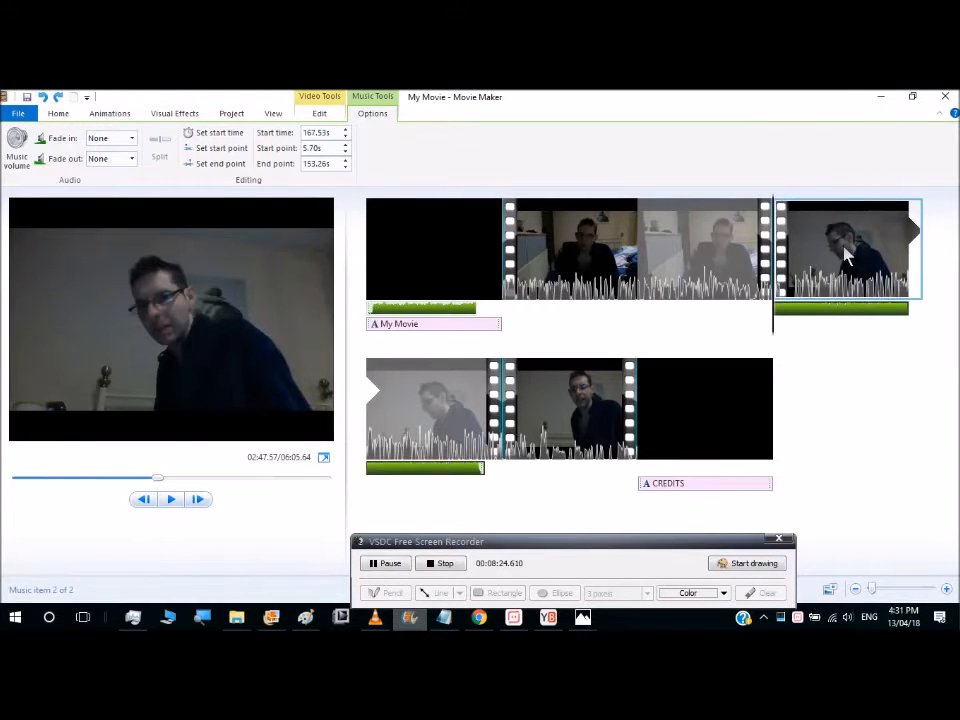
click(45, 99)
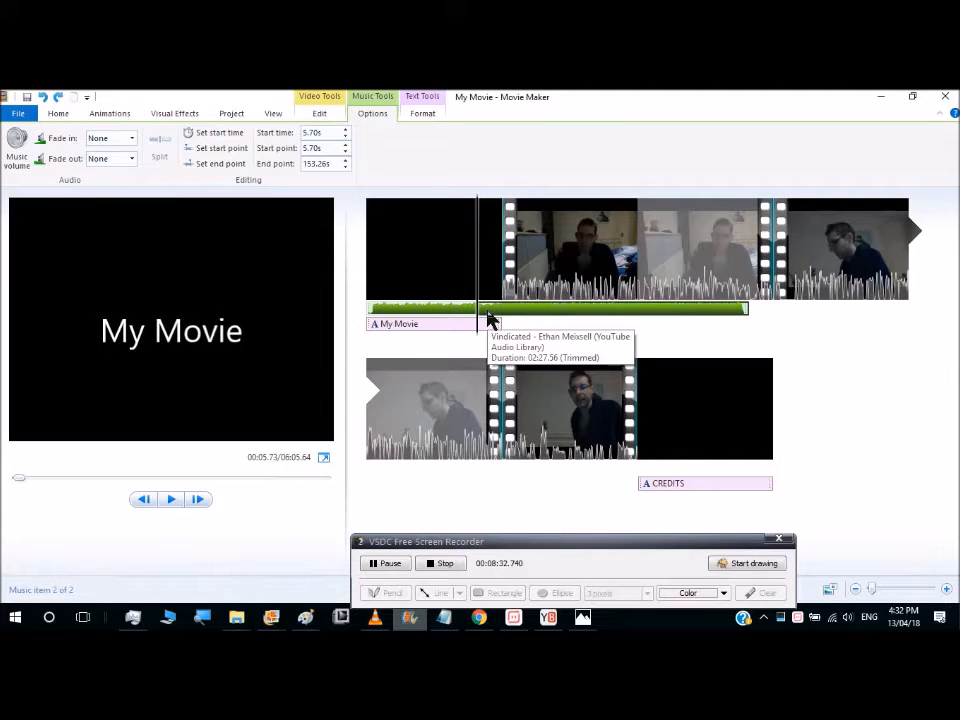
click(42, 100)
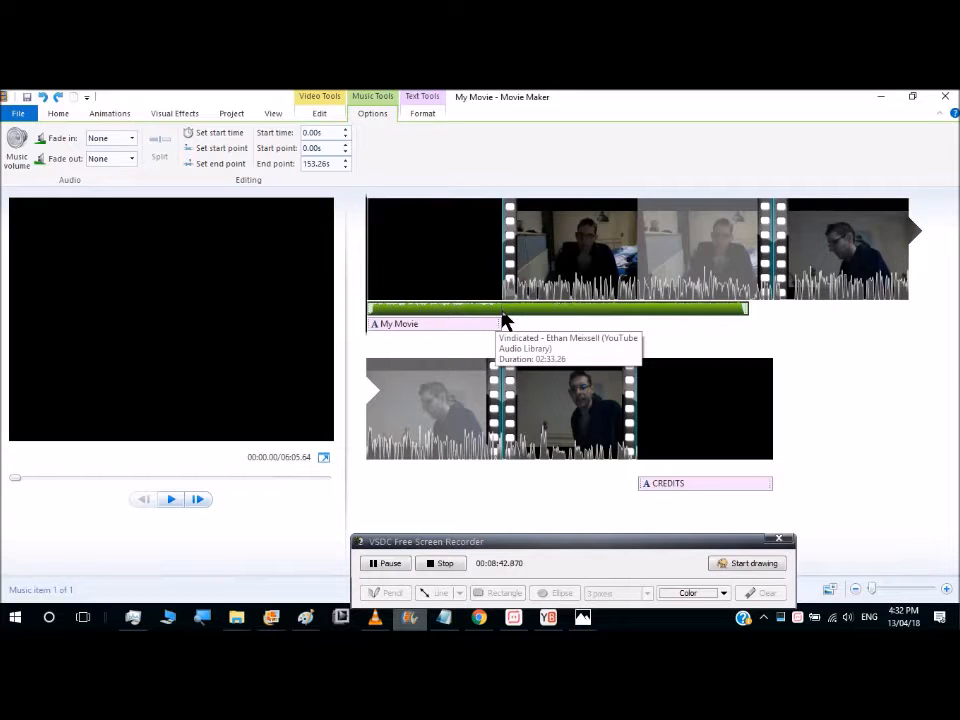
Move the playhead to about 1:17 in the first video clip and view the video editing options.
click(438, 328)
click(463, 326)
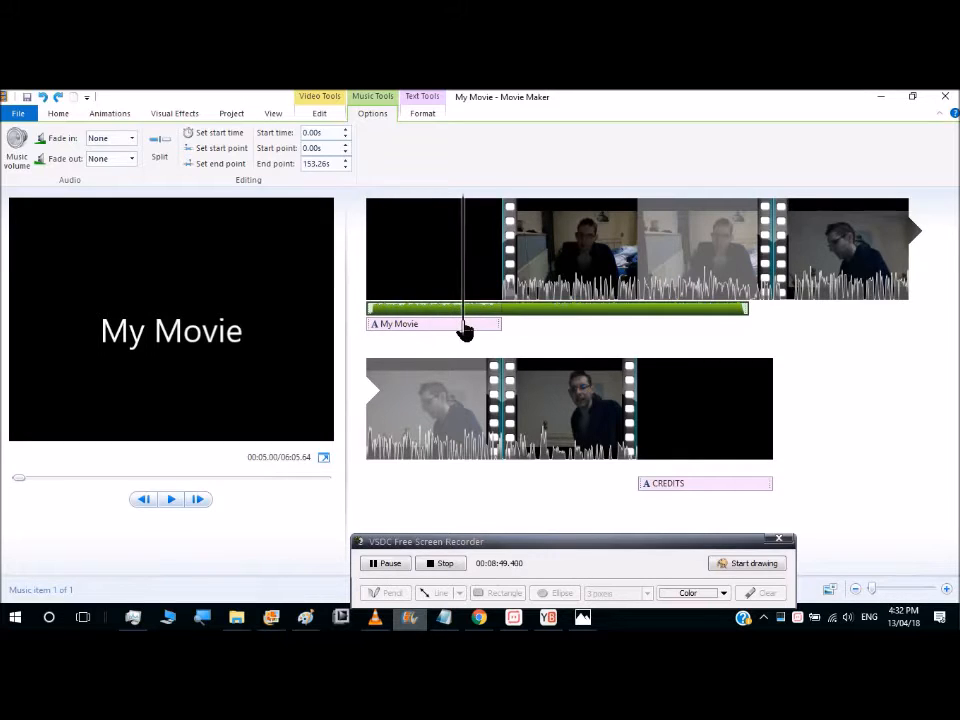
click(320, 113)
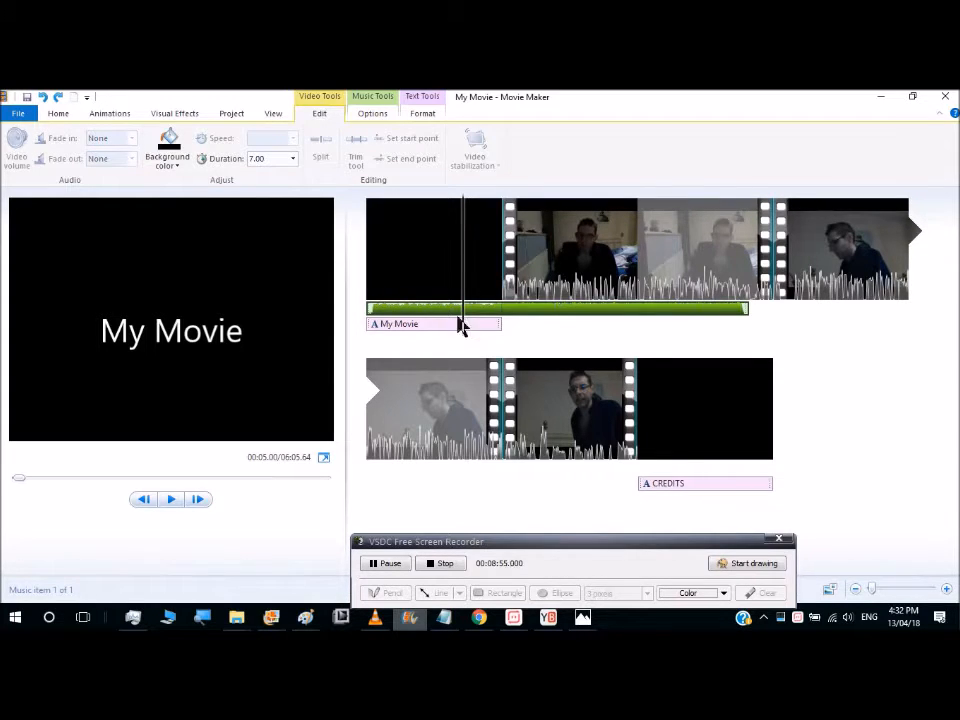
drag(464, 322, 621, 321)
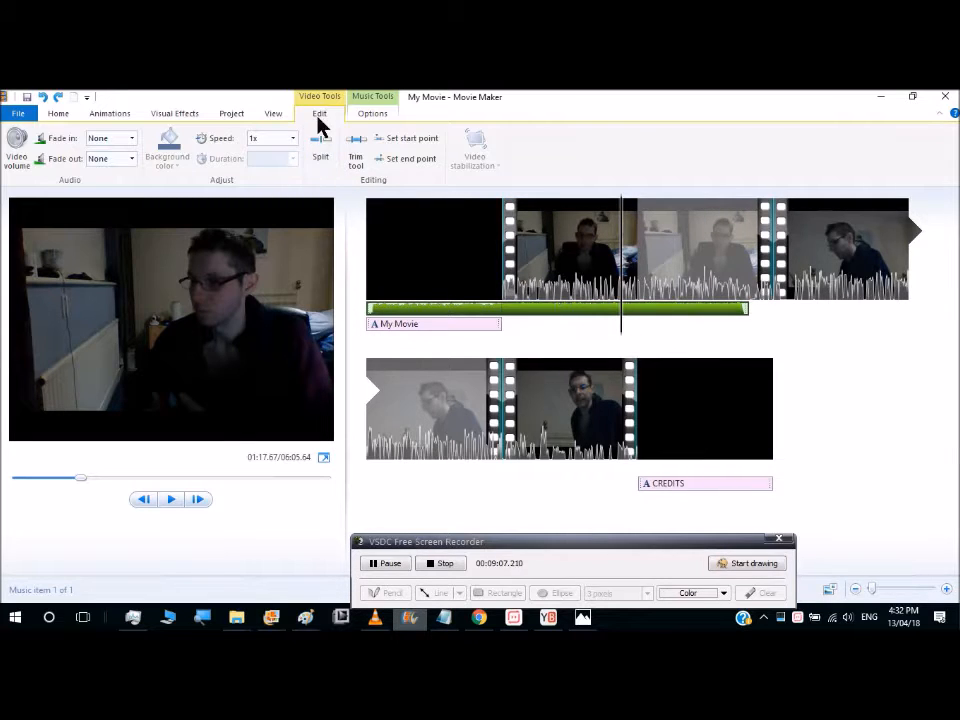
Examine the music volume control and the project's audio mix between video and music.
click(373, 116)
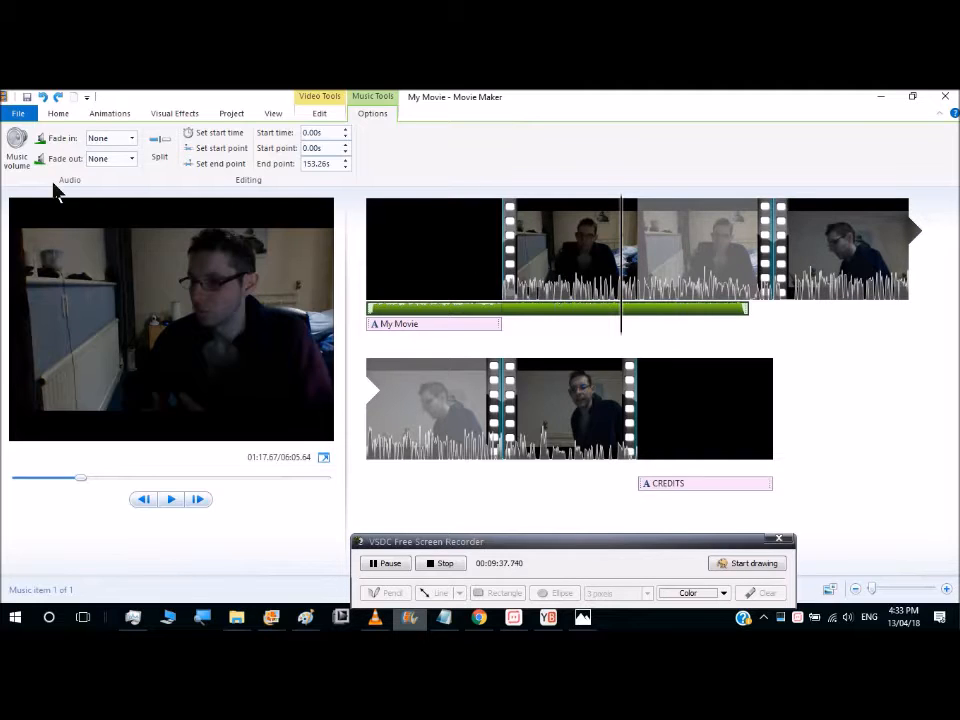
click(18, 155)
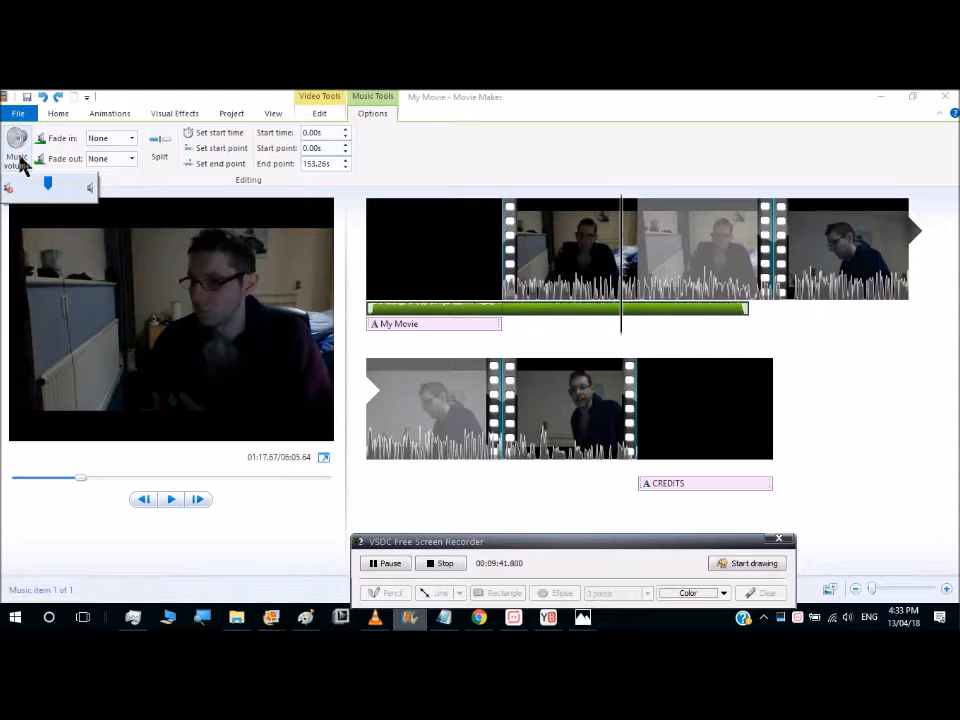
click(311, 115)
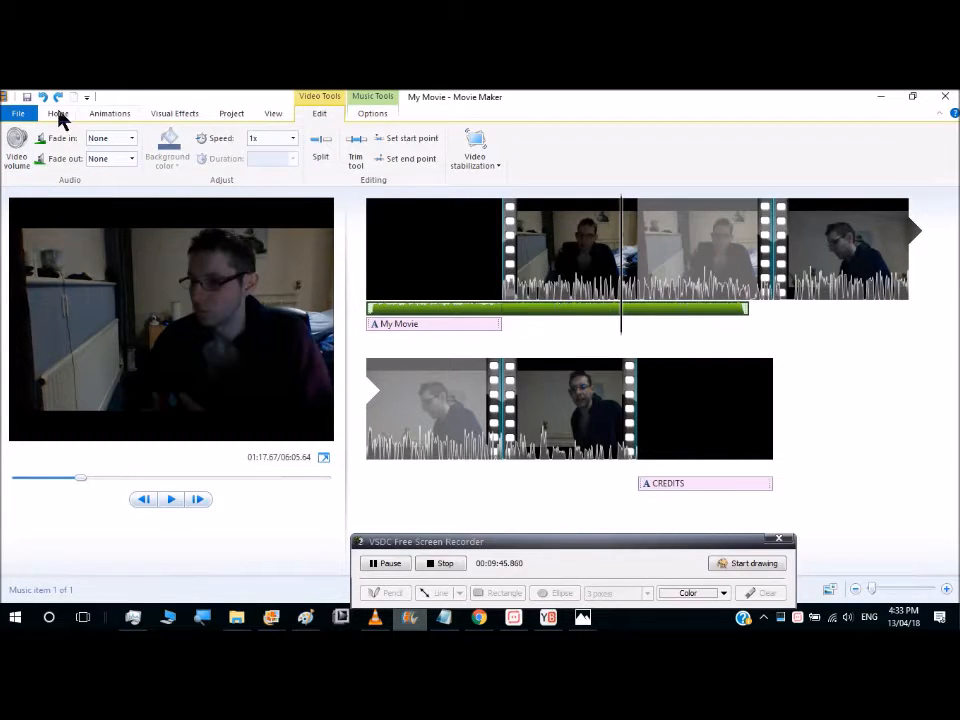
click(231, 115)
click(17, 156)
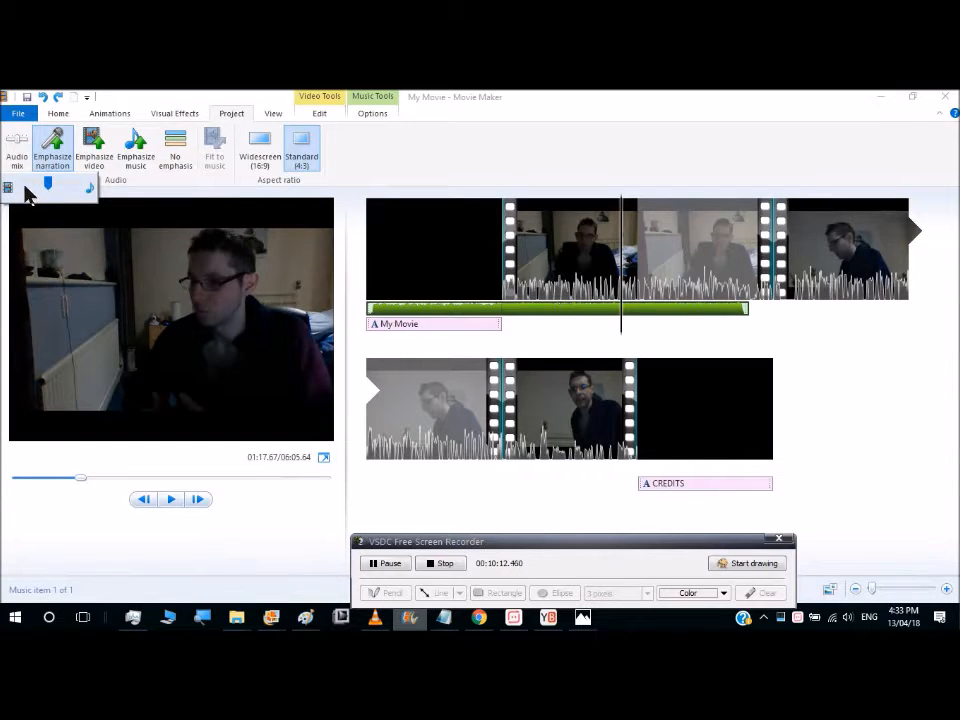
click(320, 114)
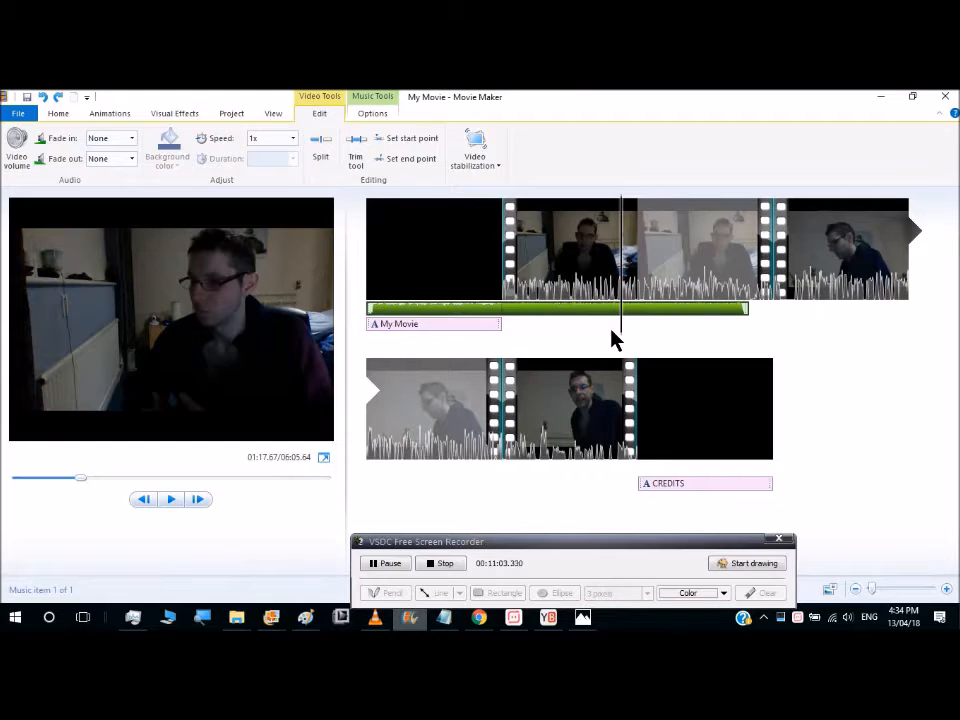
click(20, 113)
click(339, 140)
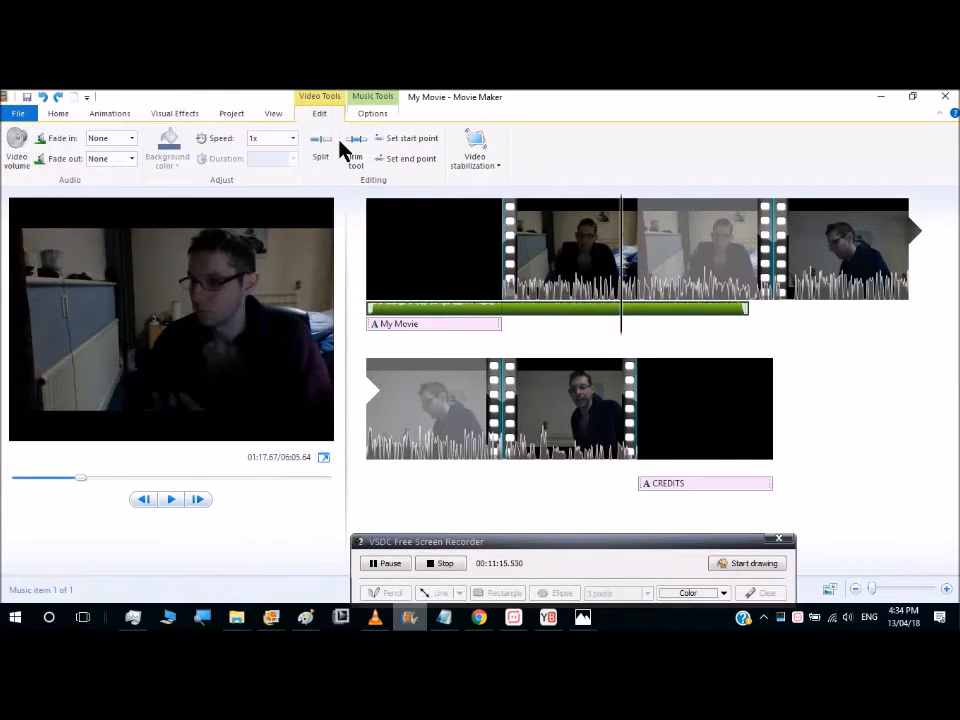
click(62, 113)
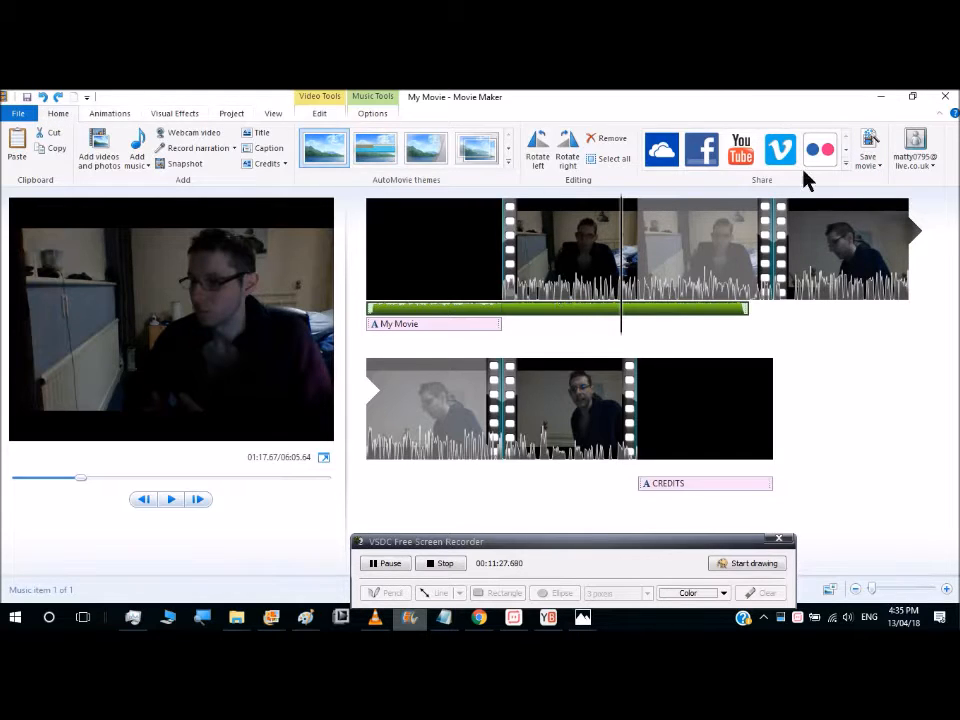
Examine the movie export presets and the Movie Make folder as a save location for the project, without saving anything.
click(868, 166)
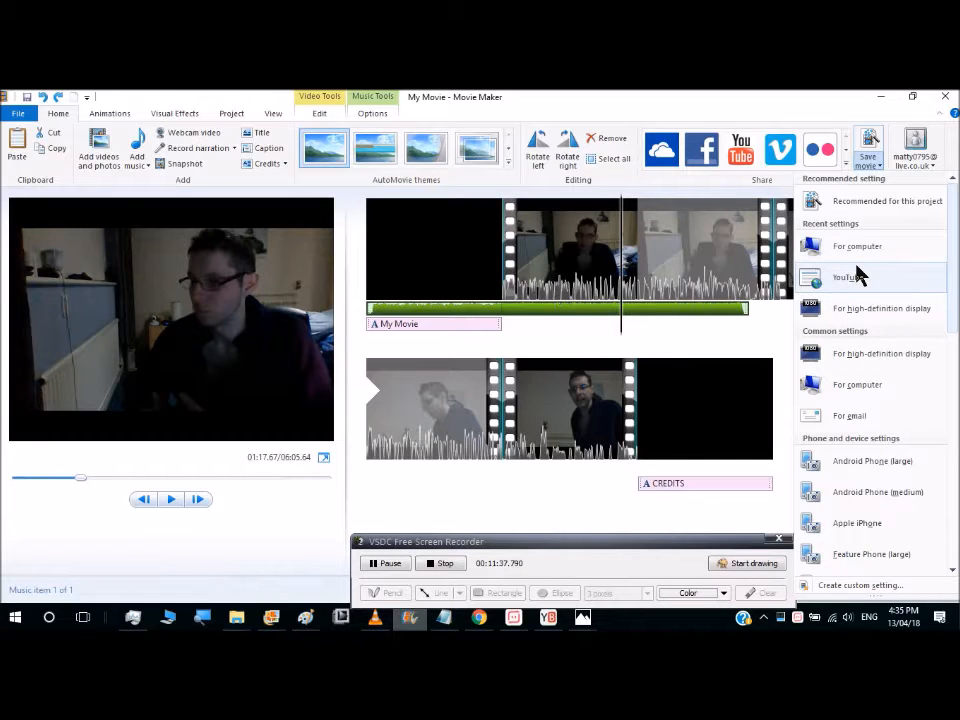
click(715, 124)
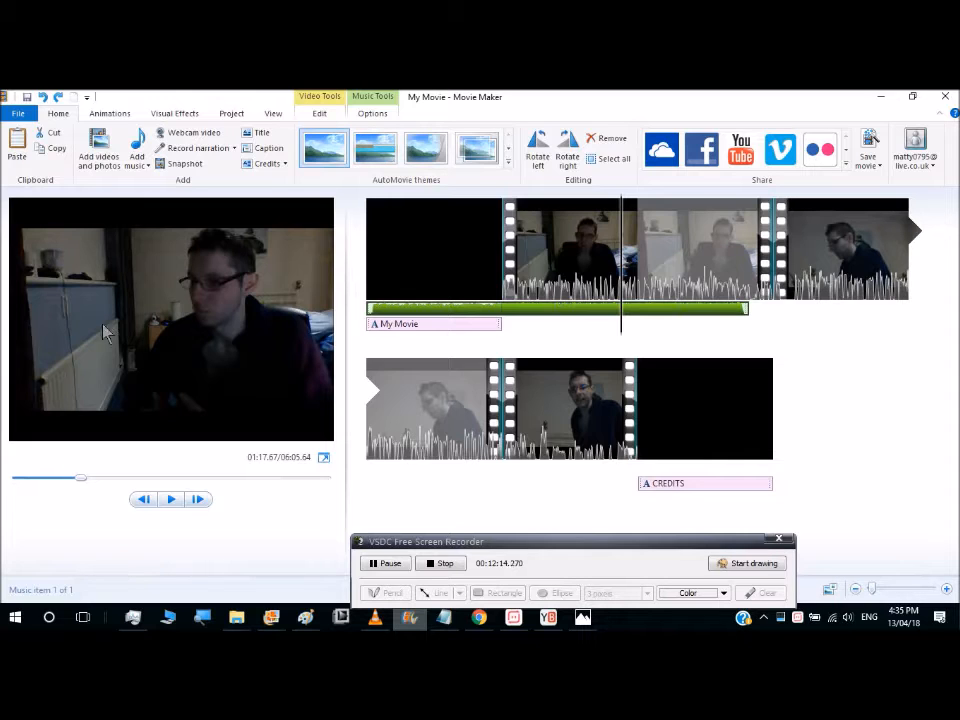
click(14, 116)
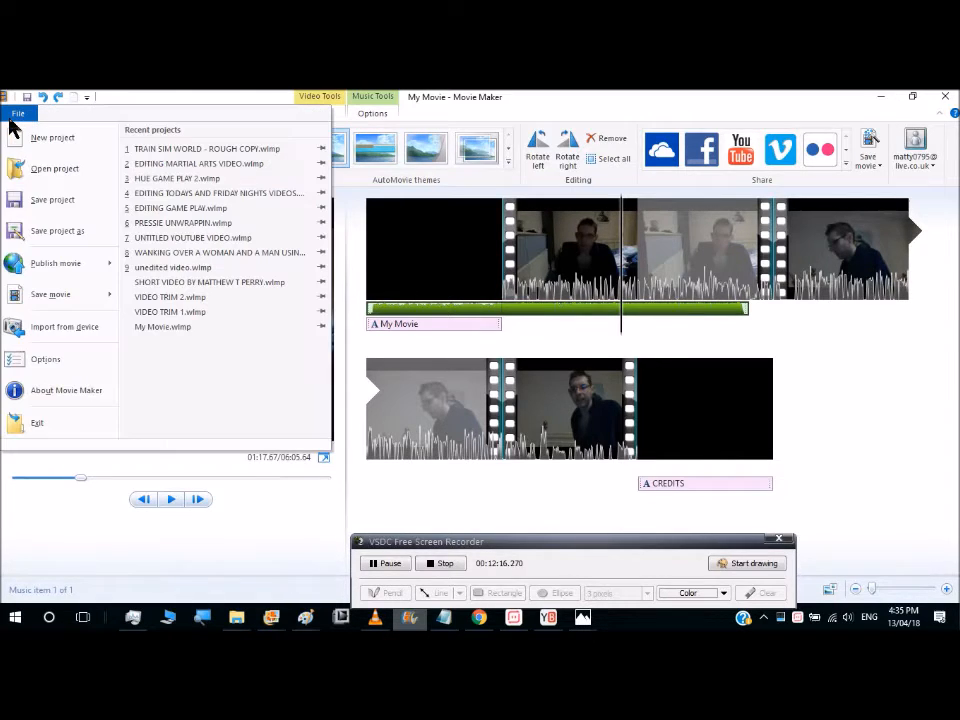
click(42, 237)
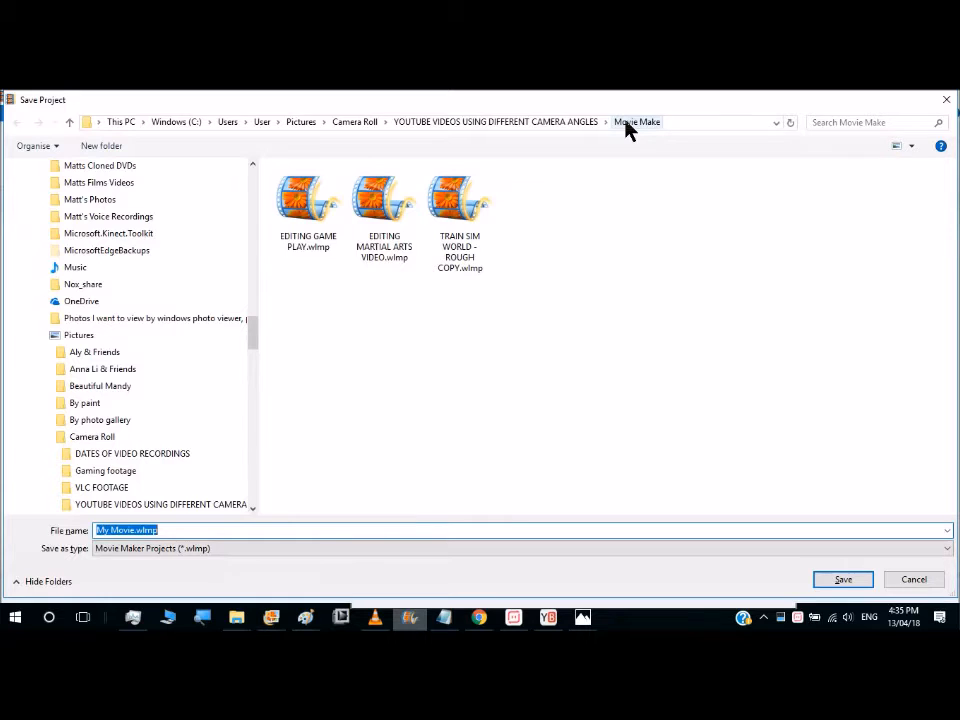
drag(253, 334, 253, 345)
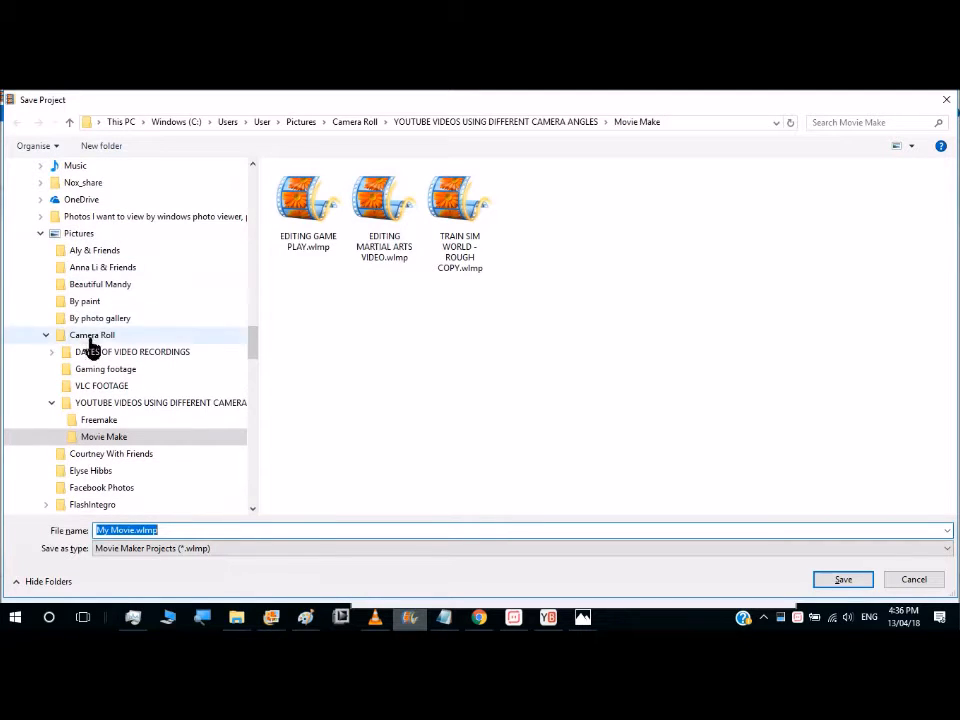
click(95, 440)
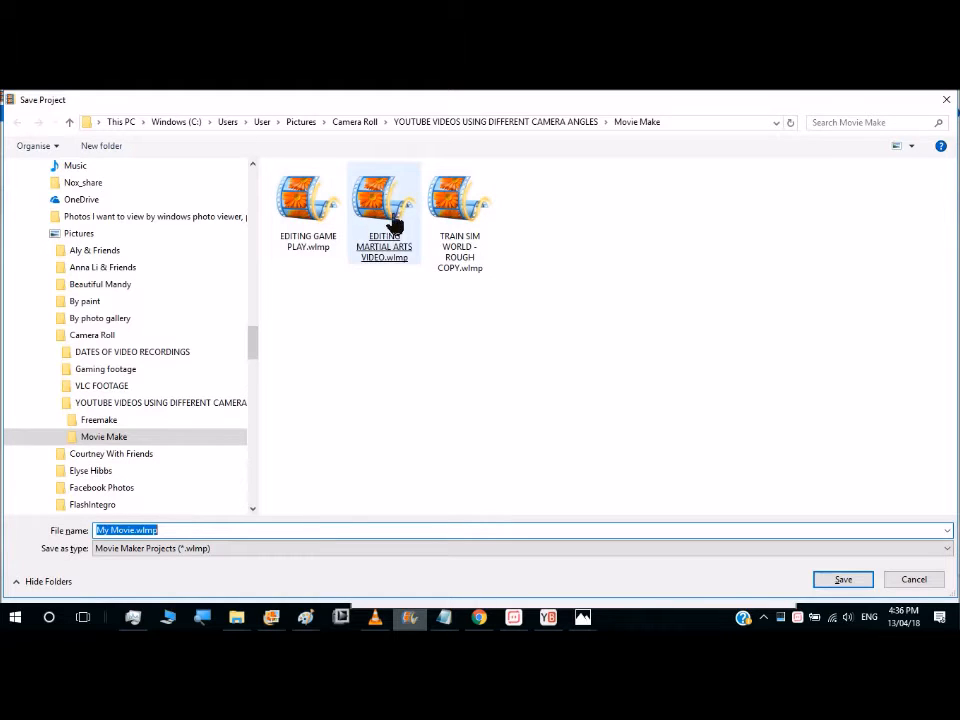
click(905, 581)
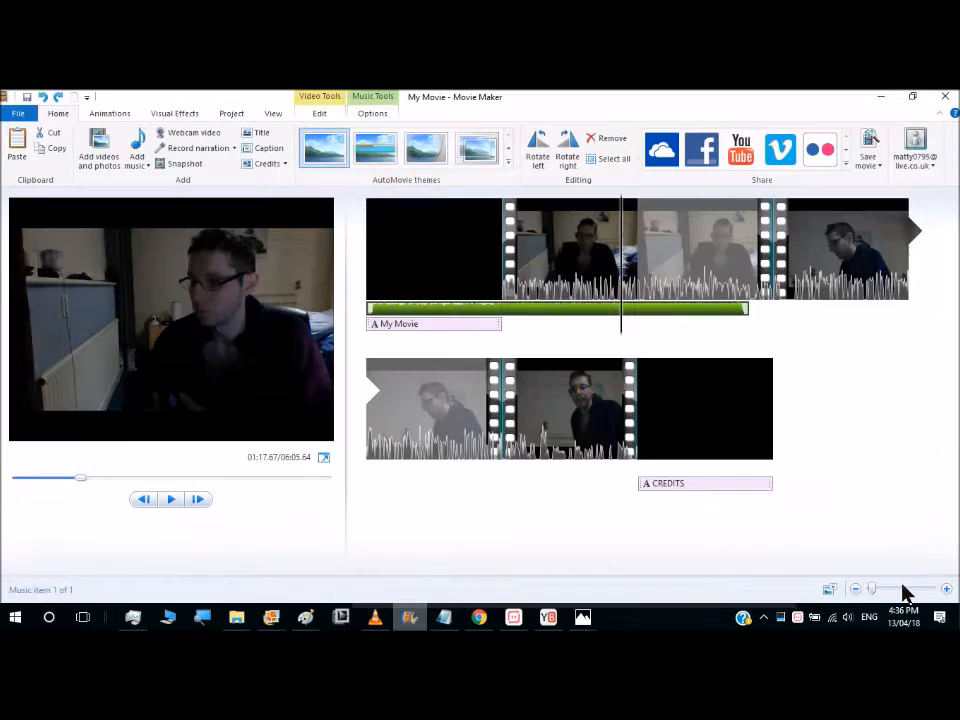
View the web publishing destinations and the settings for saving the movie.
click(14, 114)
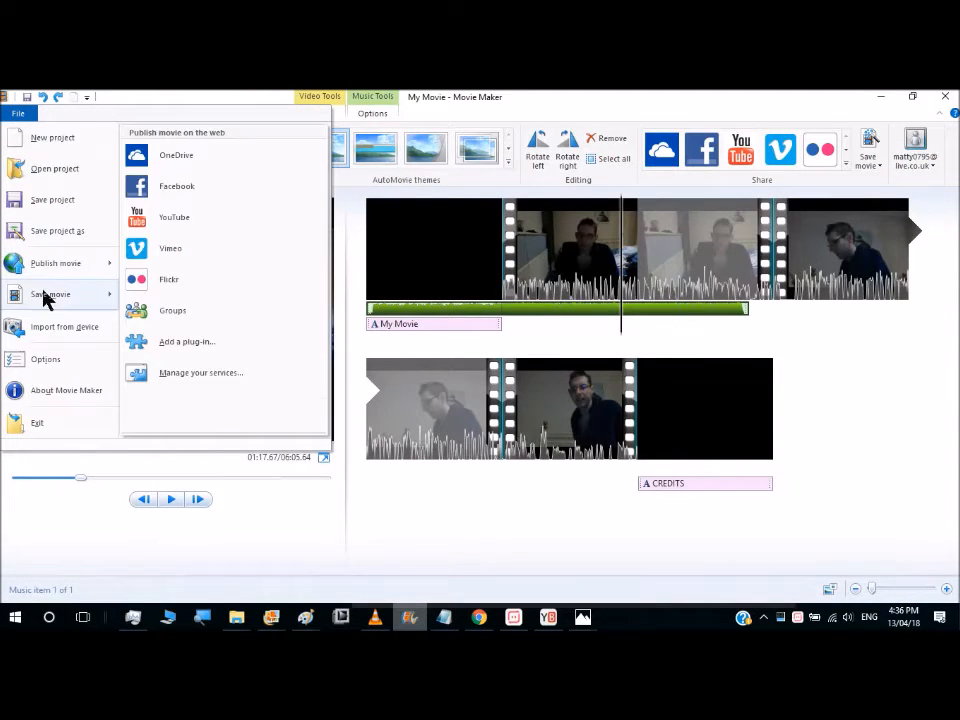
mouse_move(100, 302)
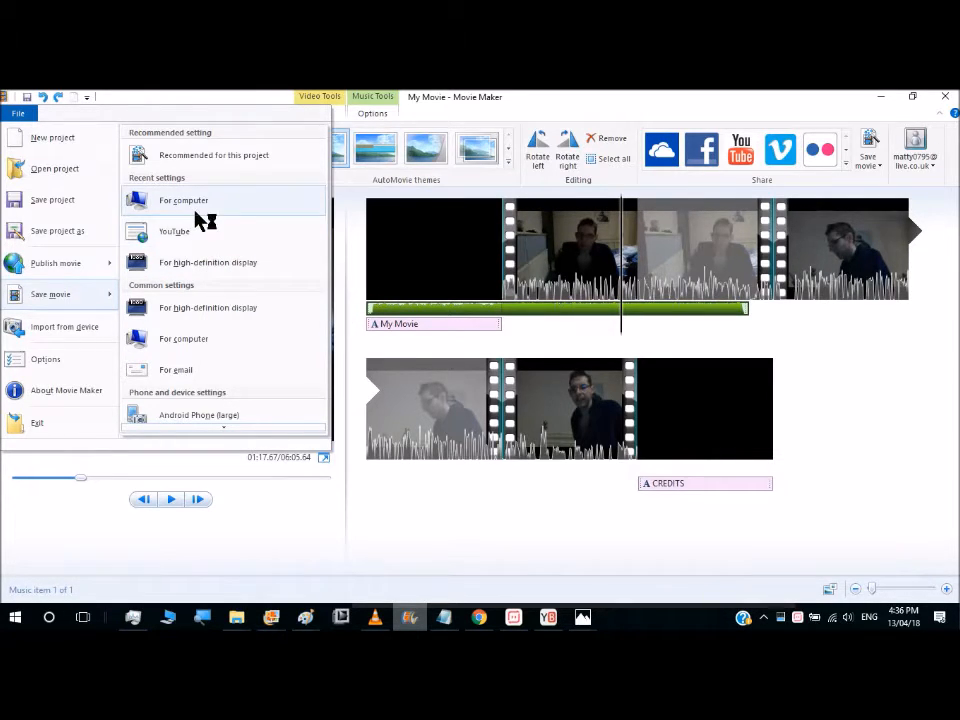
click(256, 541)
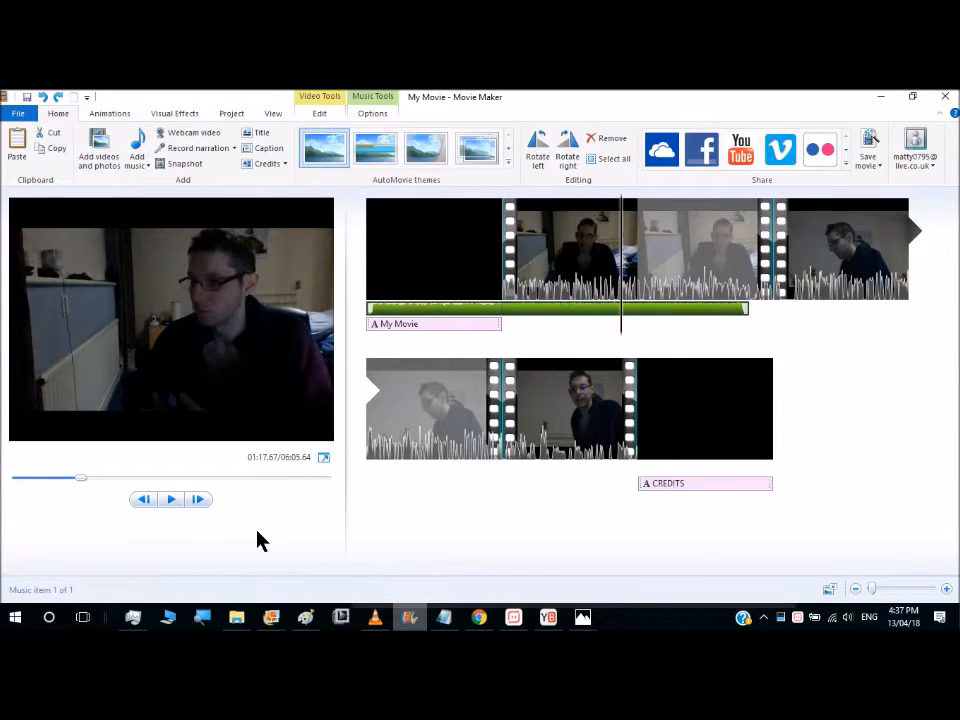
Bring the VSDC Free Screen Recorder window back up and return to the My Movie project in Movie Maker.
click(763, 617)
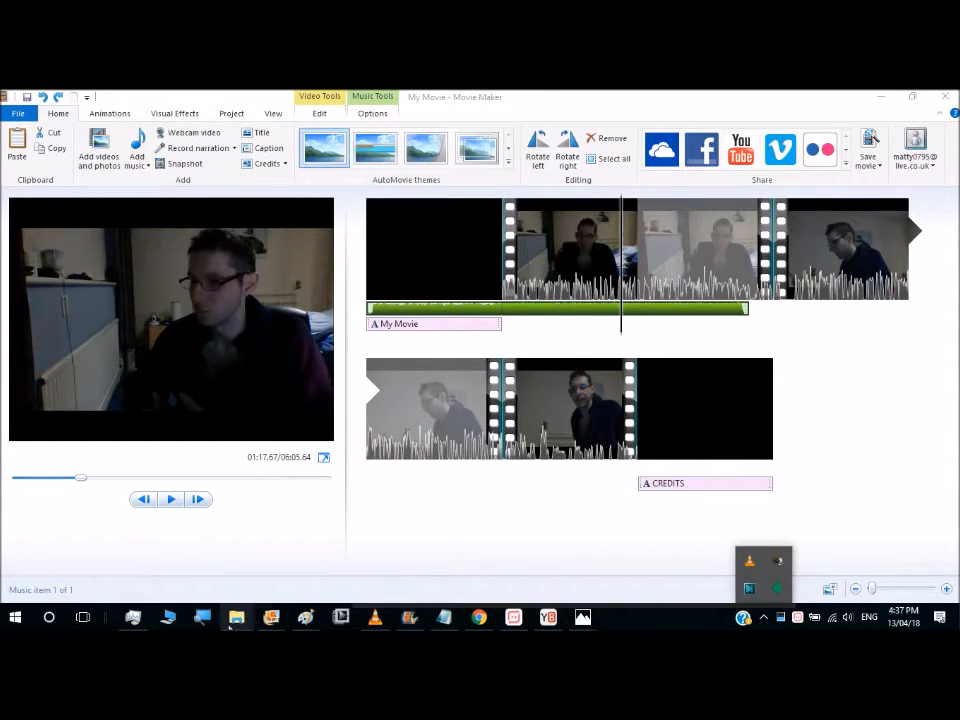
mouse_move(236, 617)
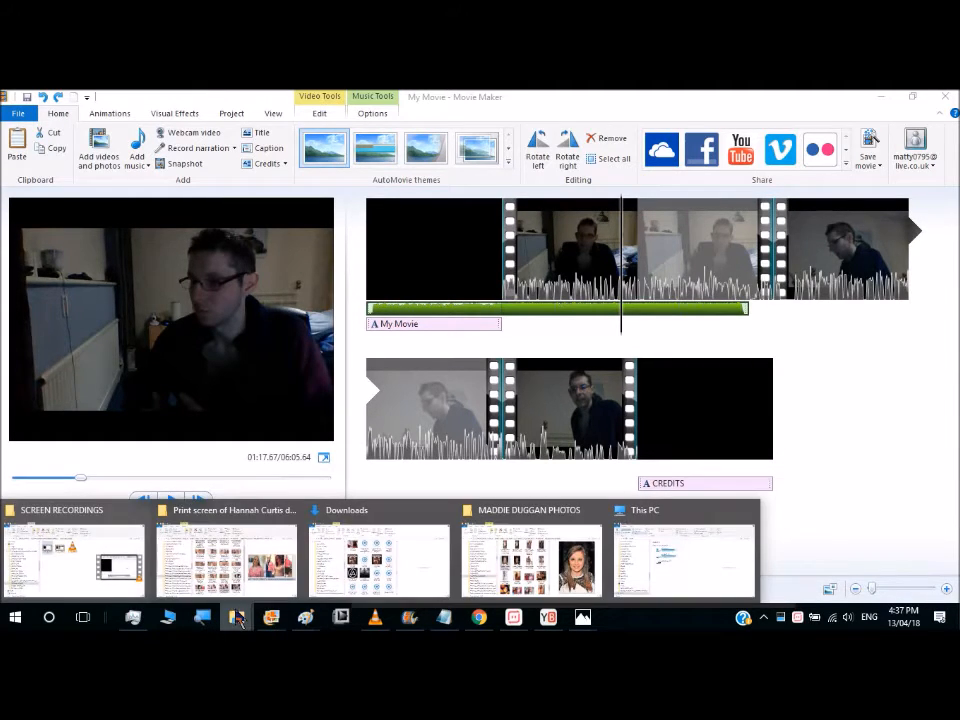
click(880, 98)
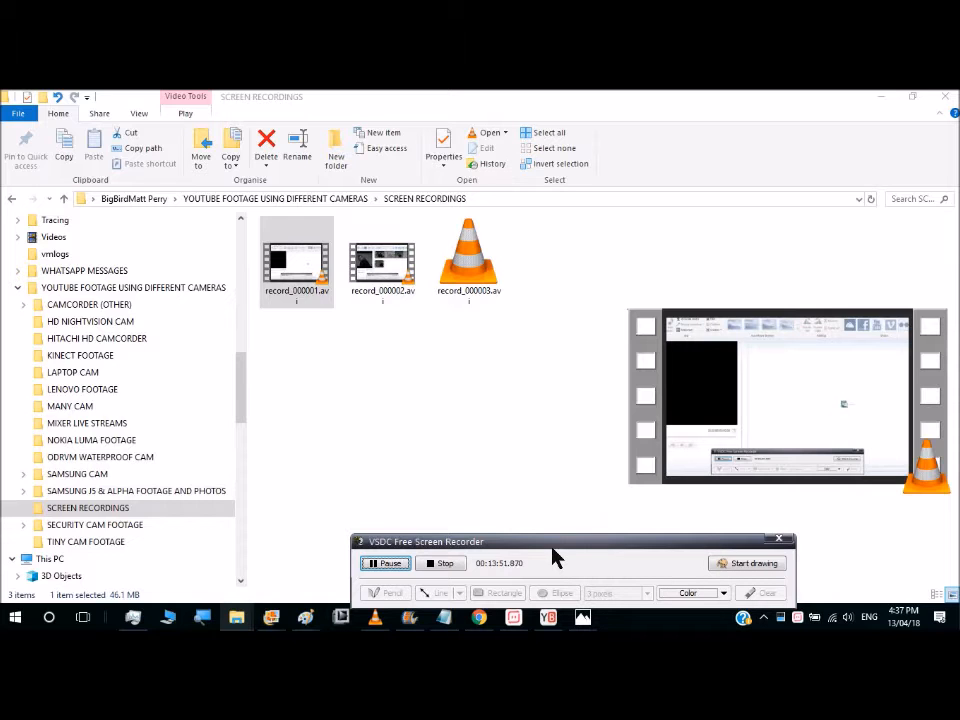
click(409, 617)
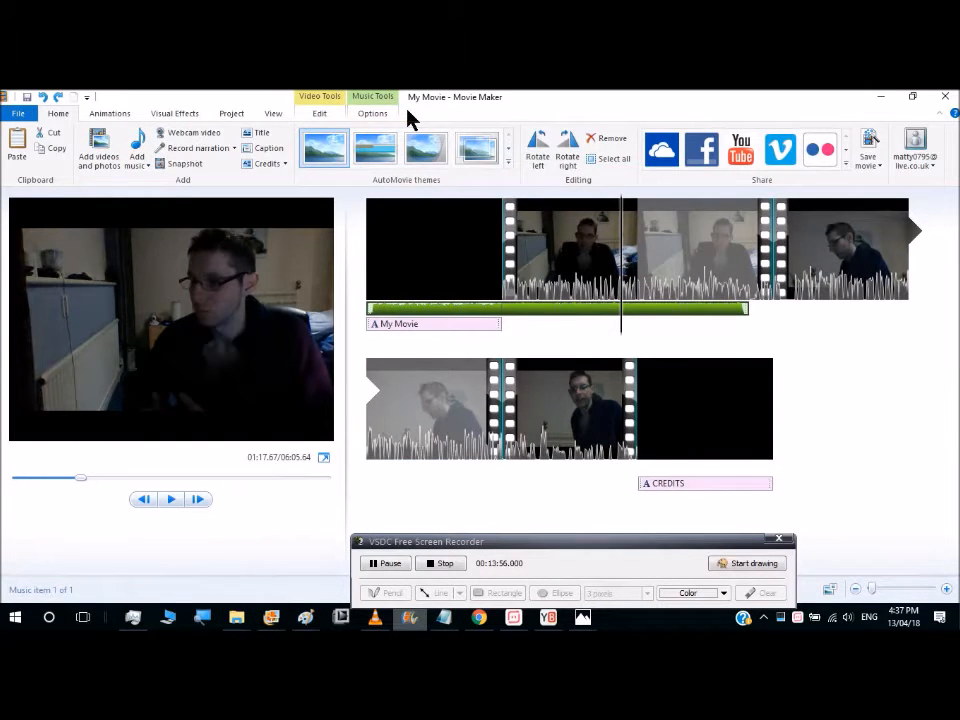
Examine saving the movie with the YouTube preset, including the available video file types, keeping MPEG-4/H.264 and cancelling without saving.
click(18, 116)
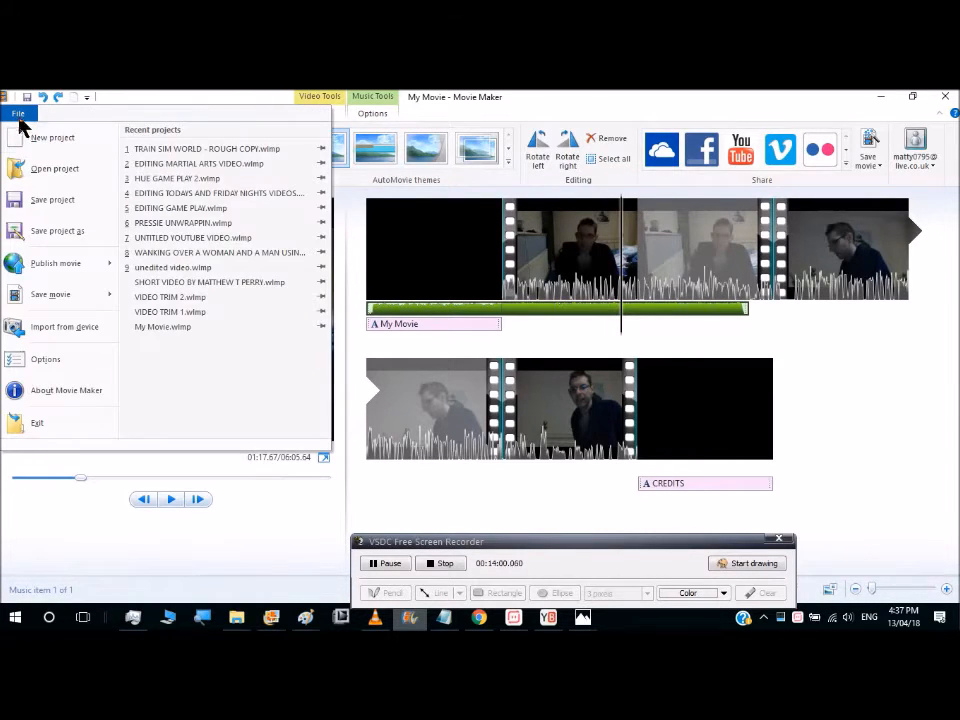
key(Escape)
click(868, 164)
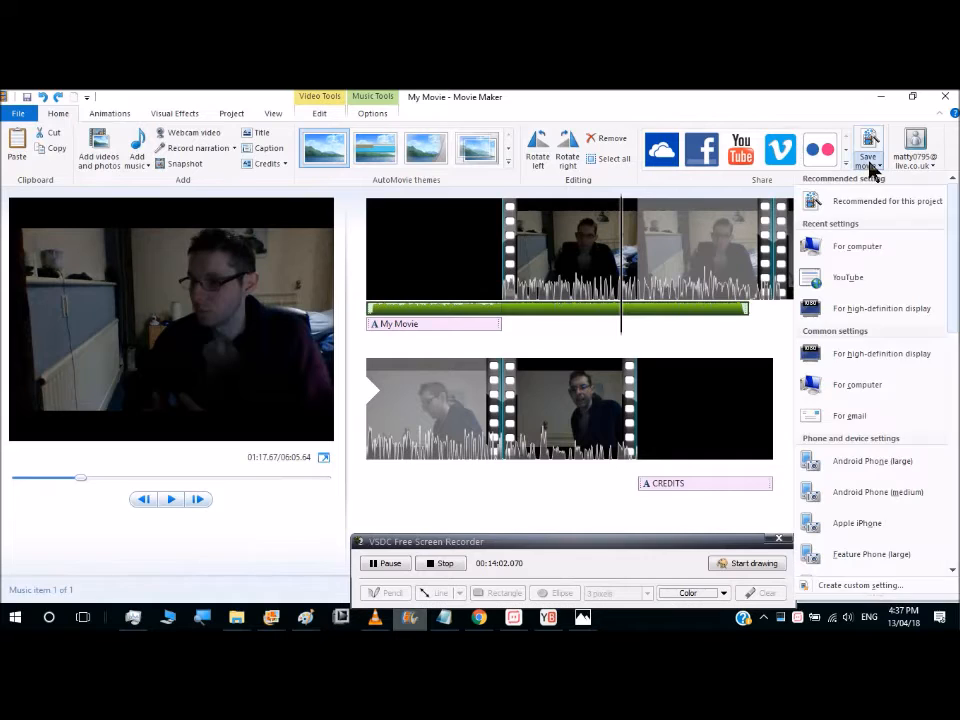
click(846, 281)
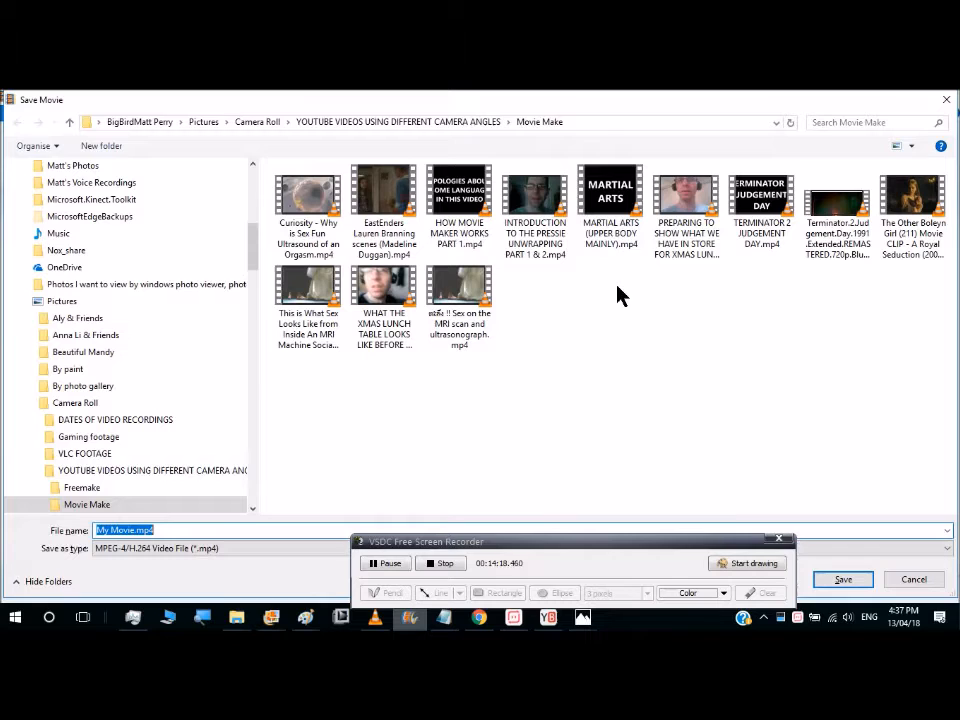
click(182, 548)
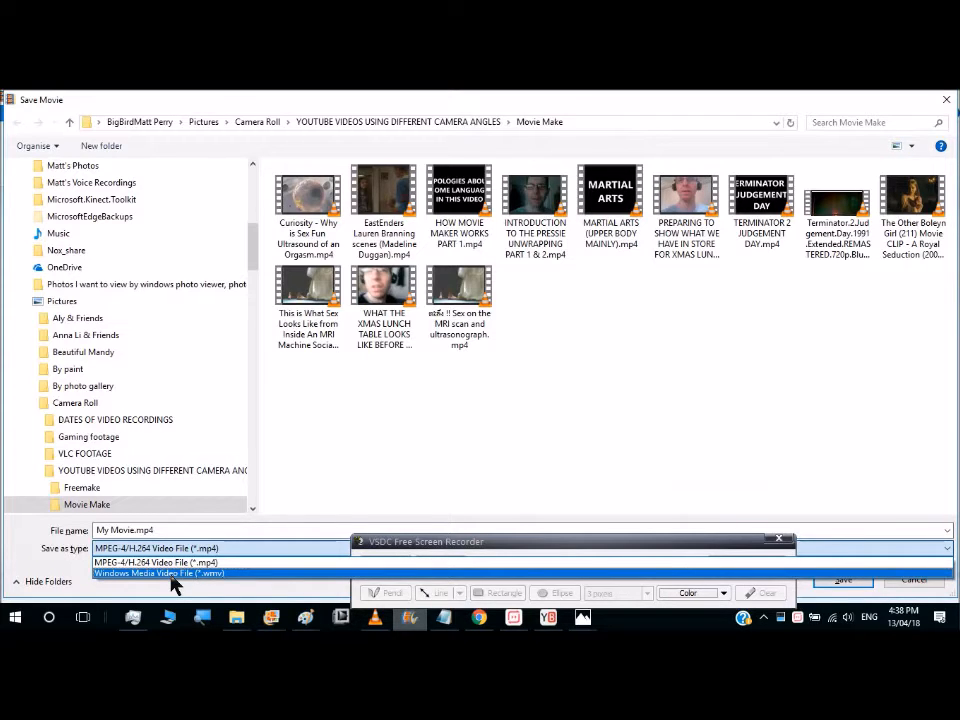
click(158, 563)
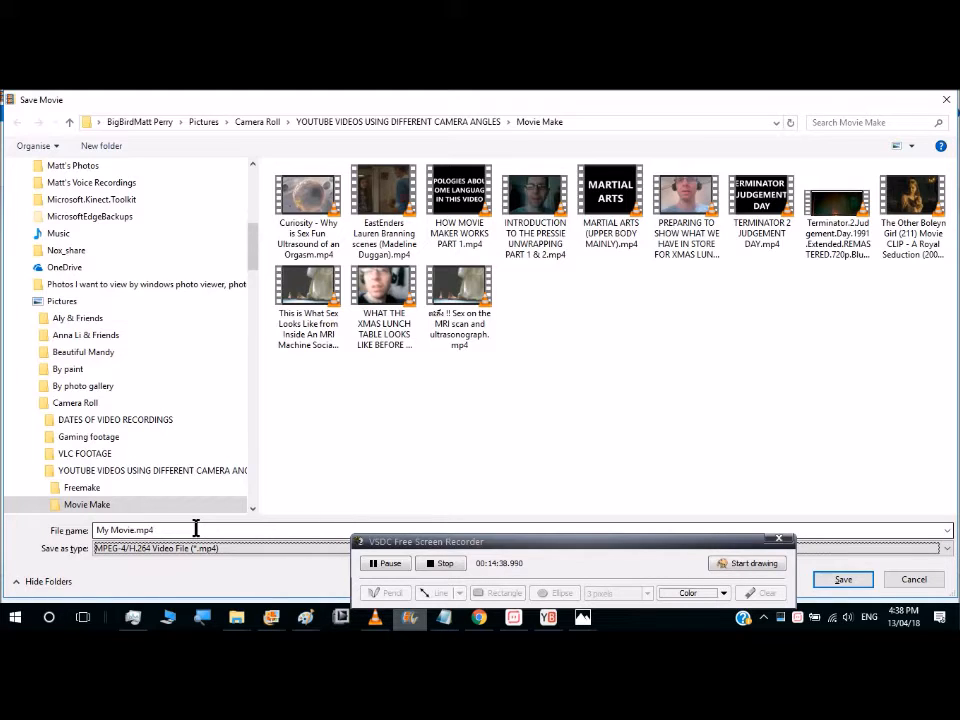
click(913, 580)
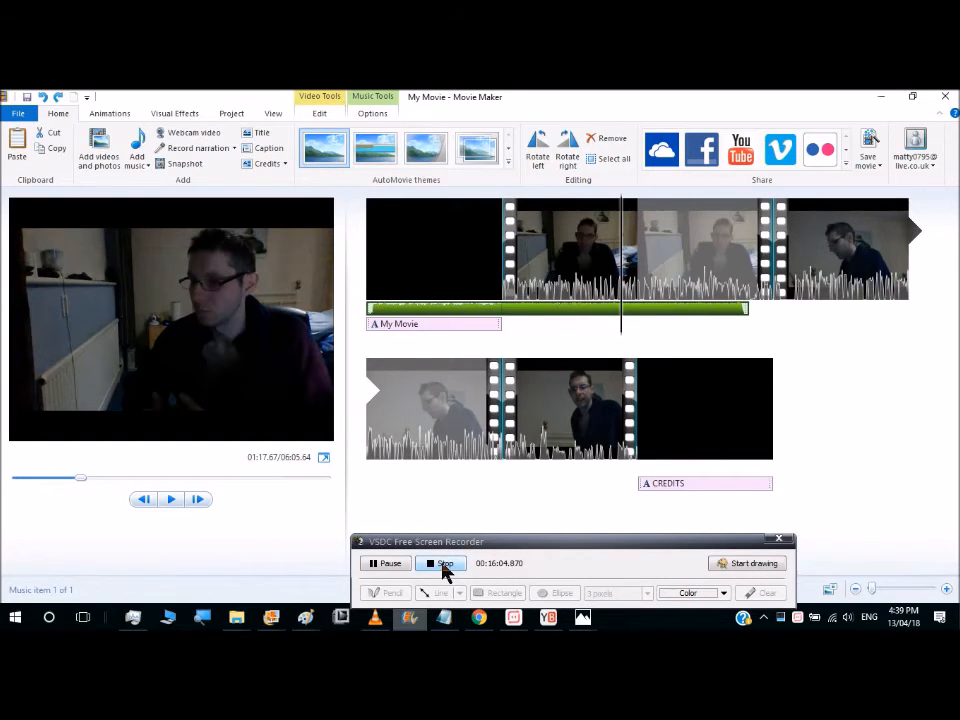
Stop the screen recording in VSDC Free Screen Recorder.
click(444, 566)
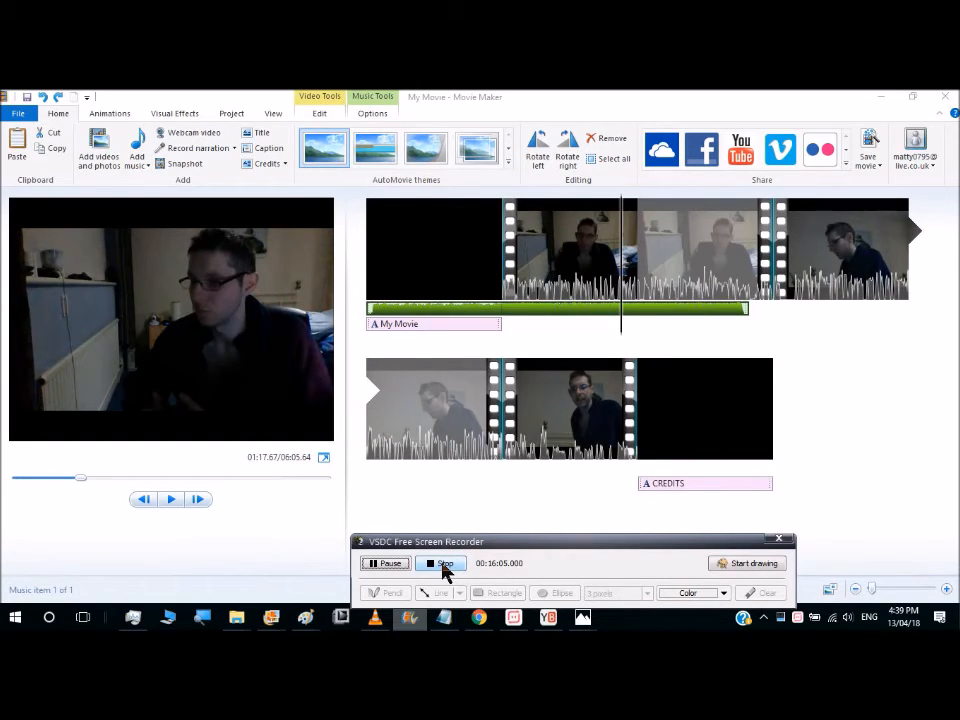